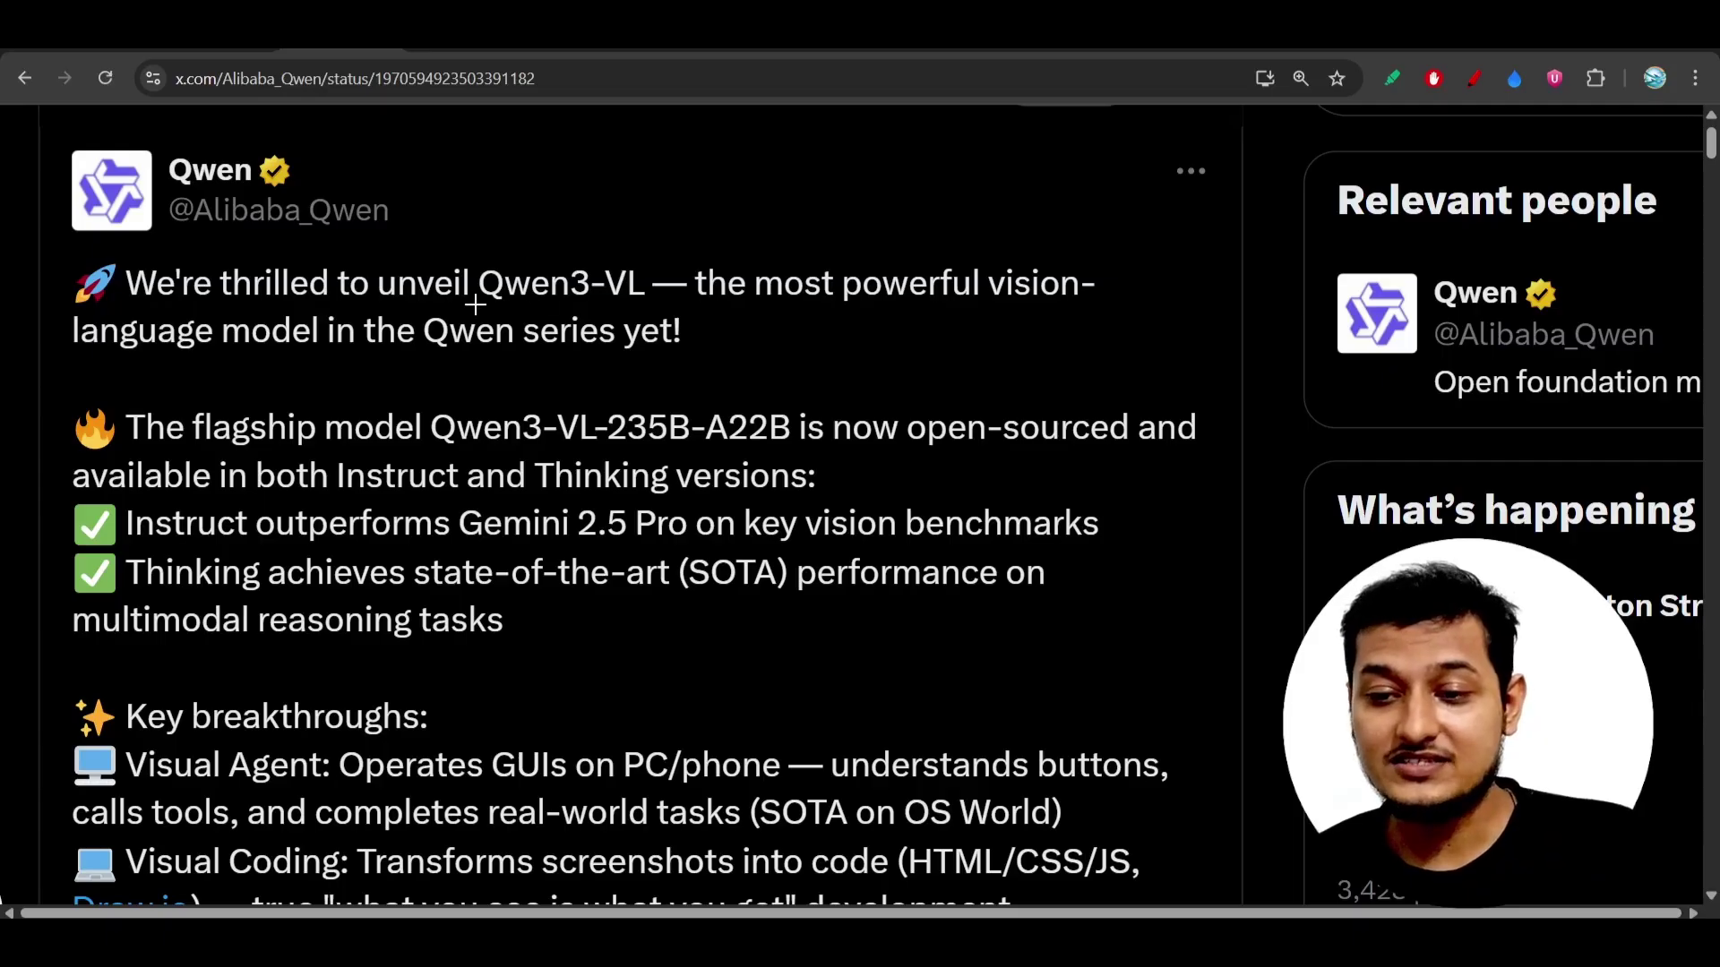
Underline in red the Qwen3-VL name, its Qwen-series description, and the flagship Qwen3-VL-235B-A22B model.
left_click_drag(500, 310, 1041, 311)
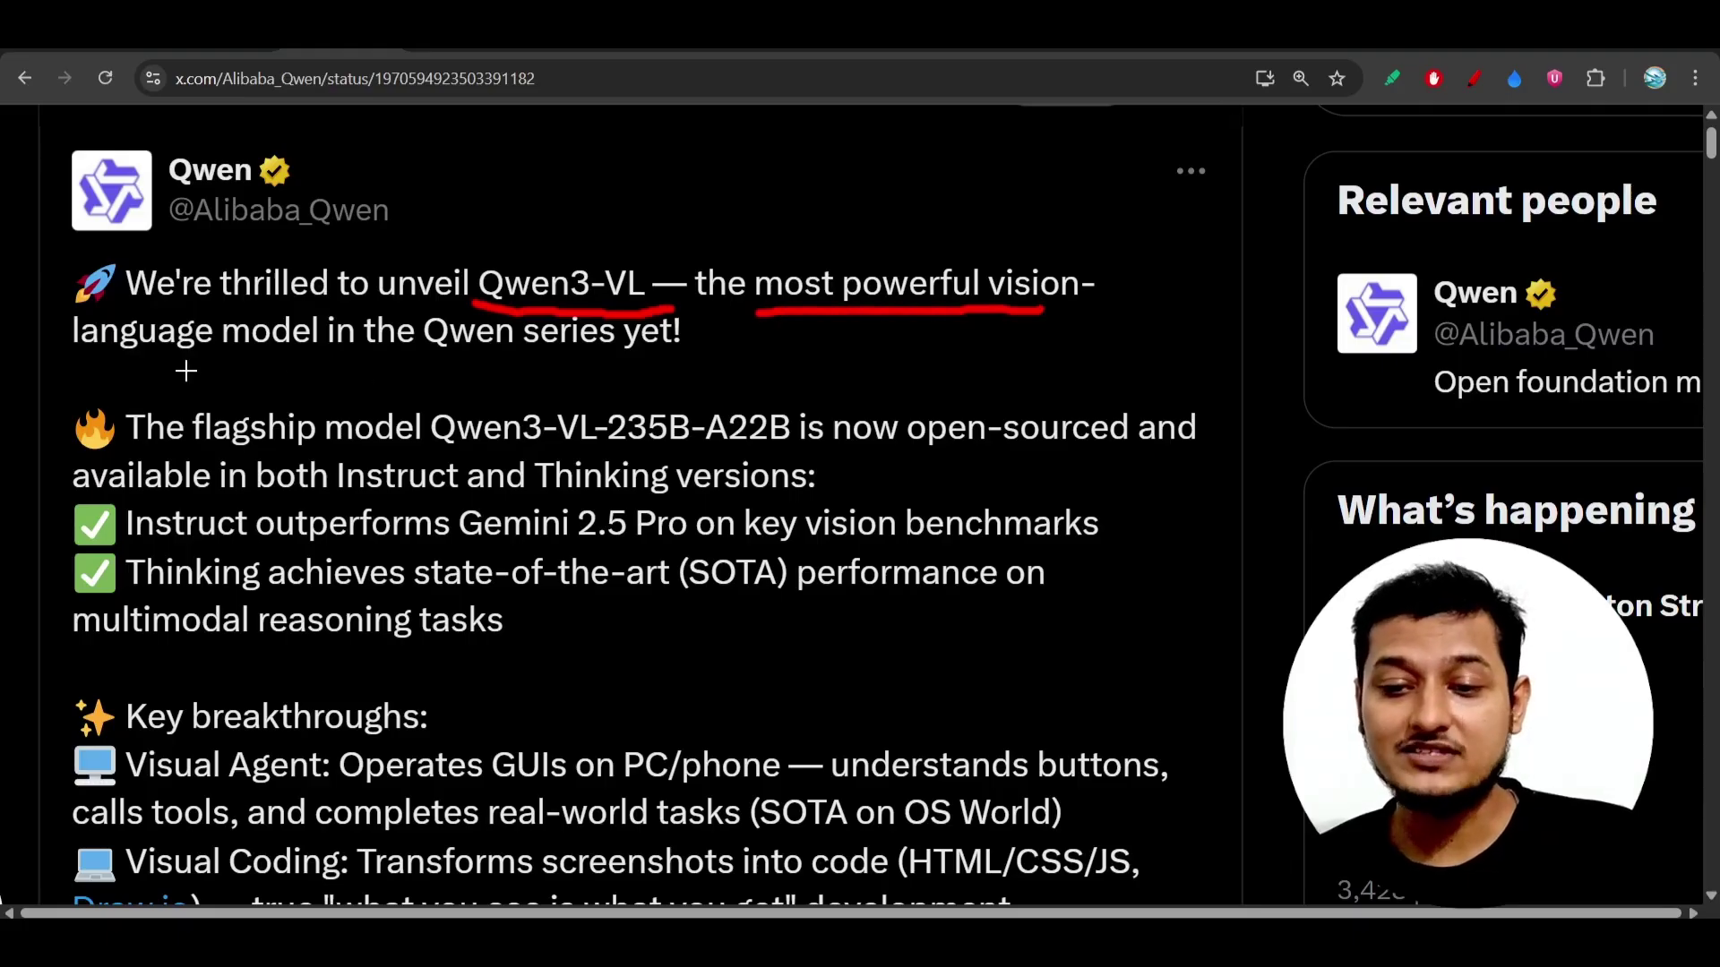
left_click_drag(170, 368, 616, 360)
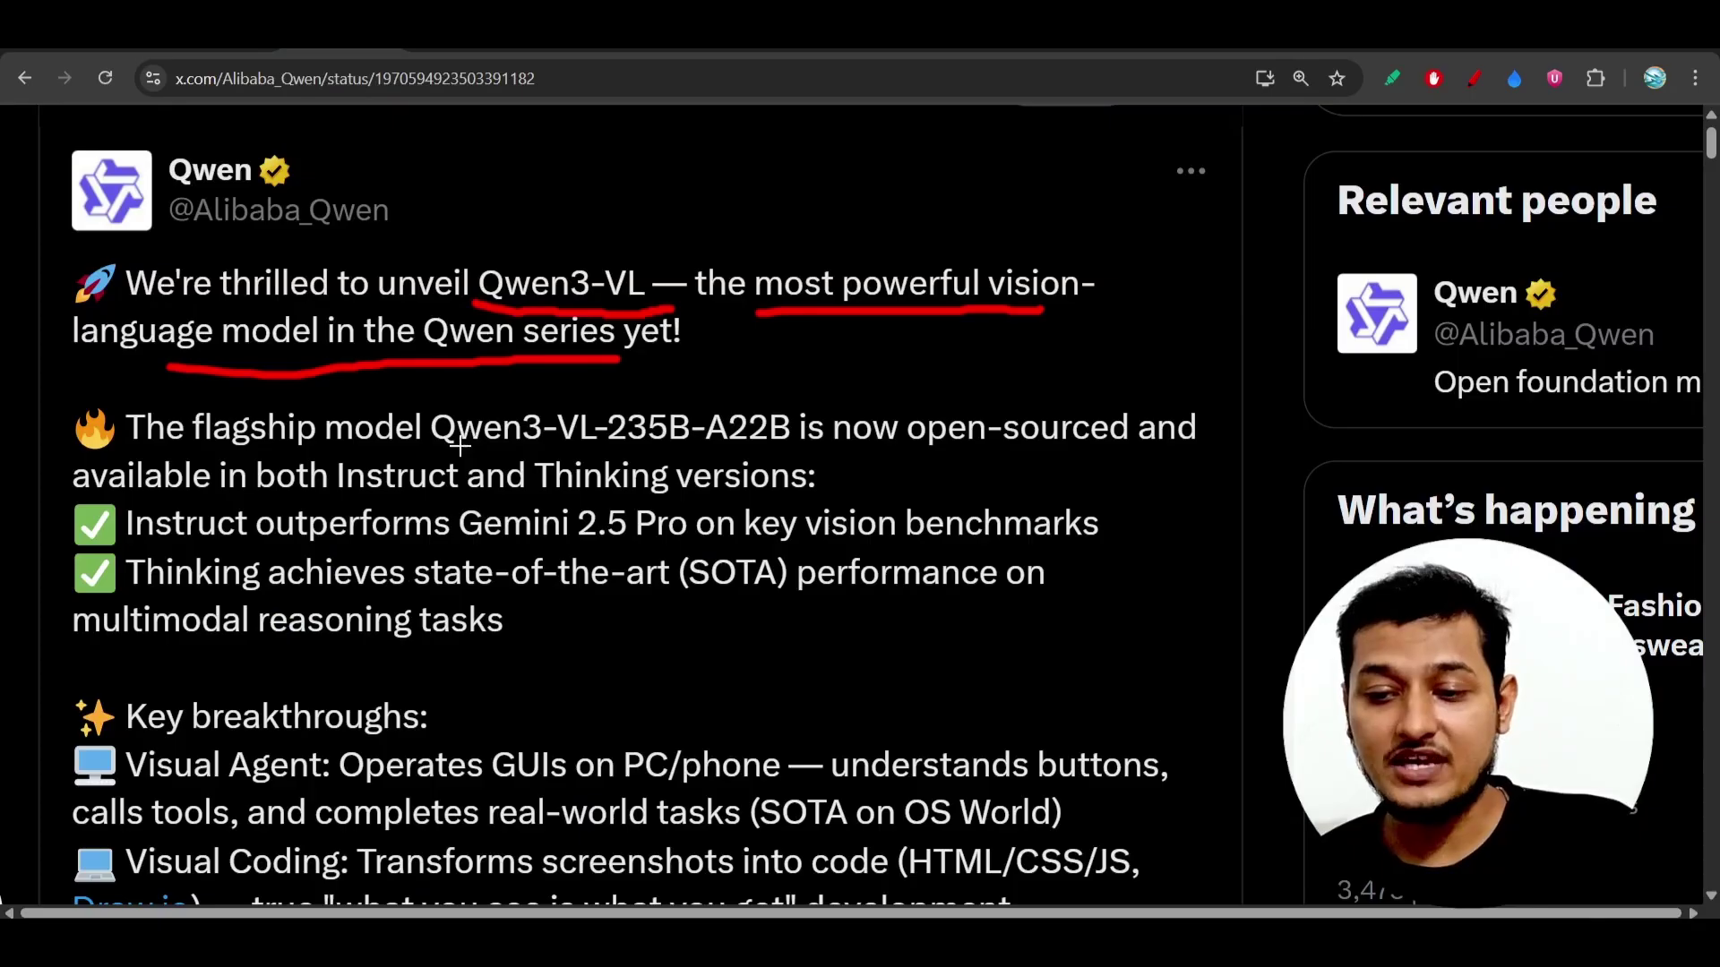
left_click_drag(194, 457, 791, 459)
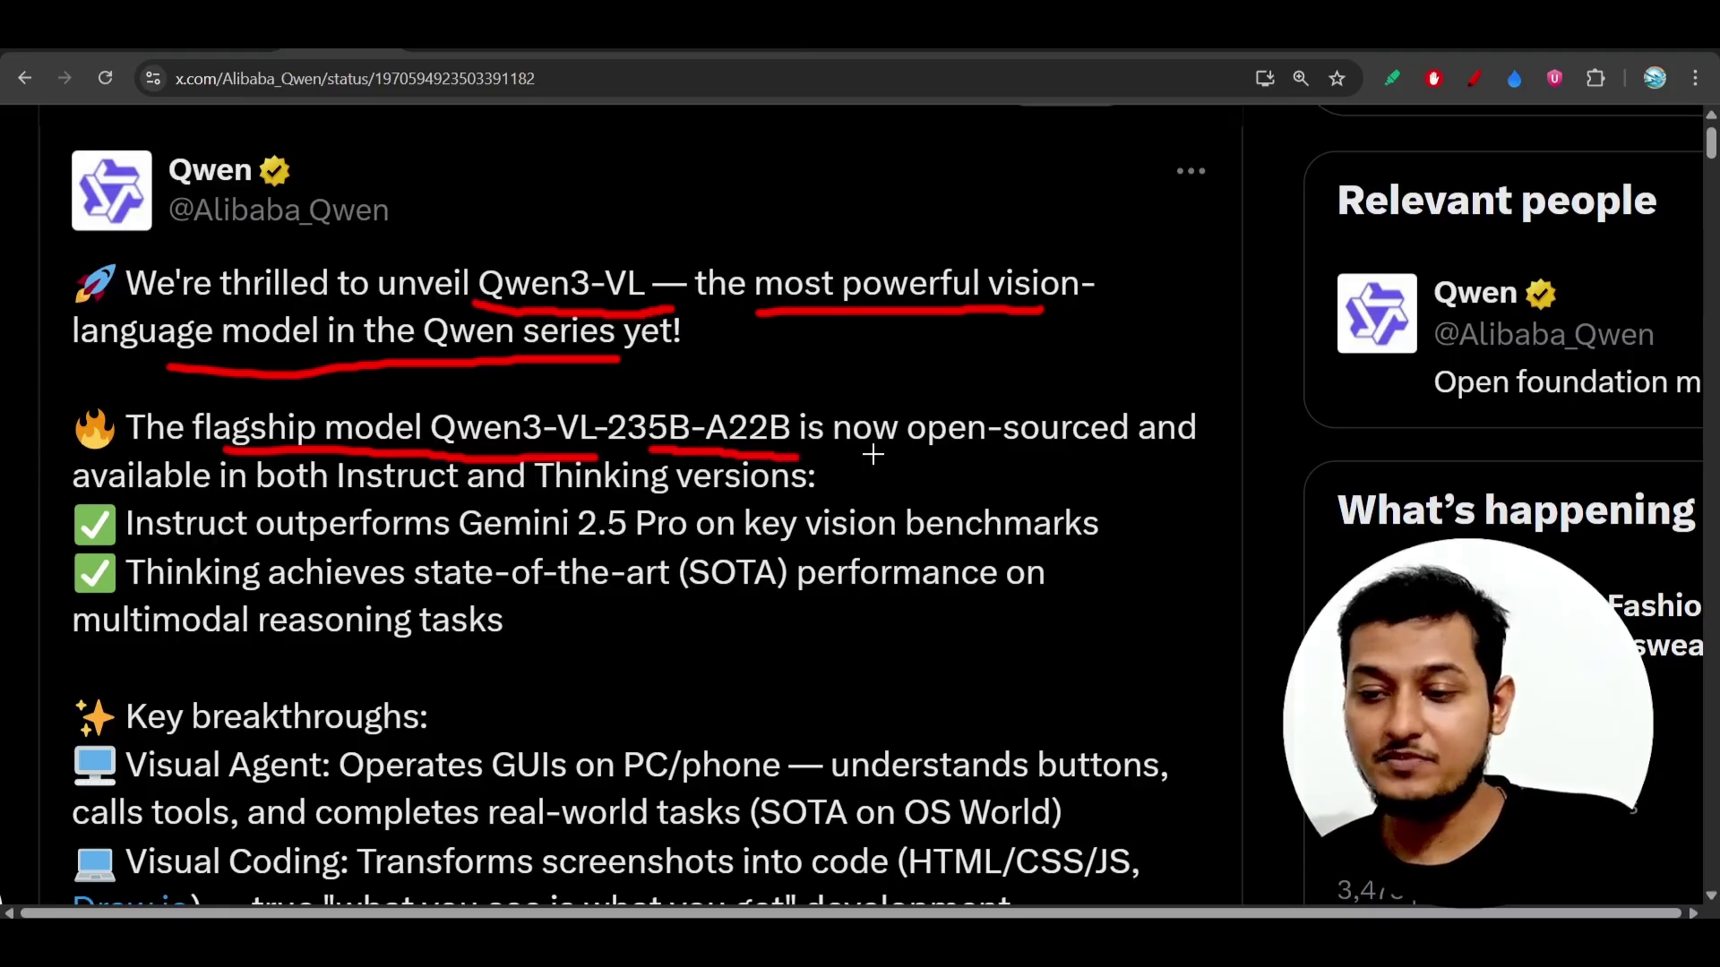
Underline the open-sourcing claim, the Instruct and Thinking versions, and Instruct outperforming Gemini 2.5 Pro.
left_click_drag(851, 454, 1106, 455)
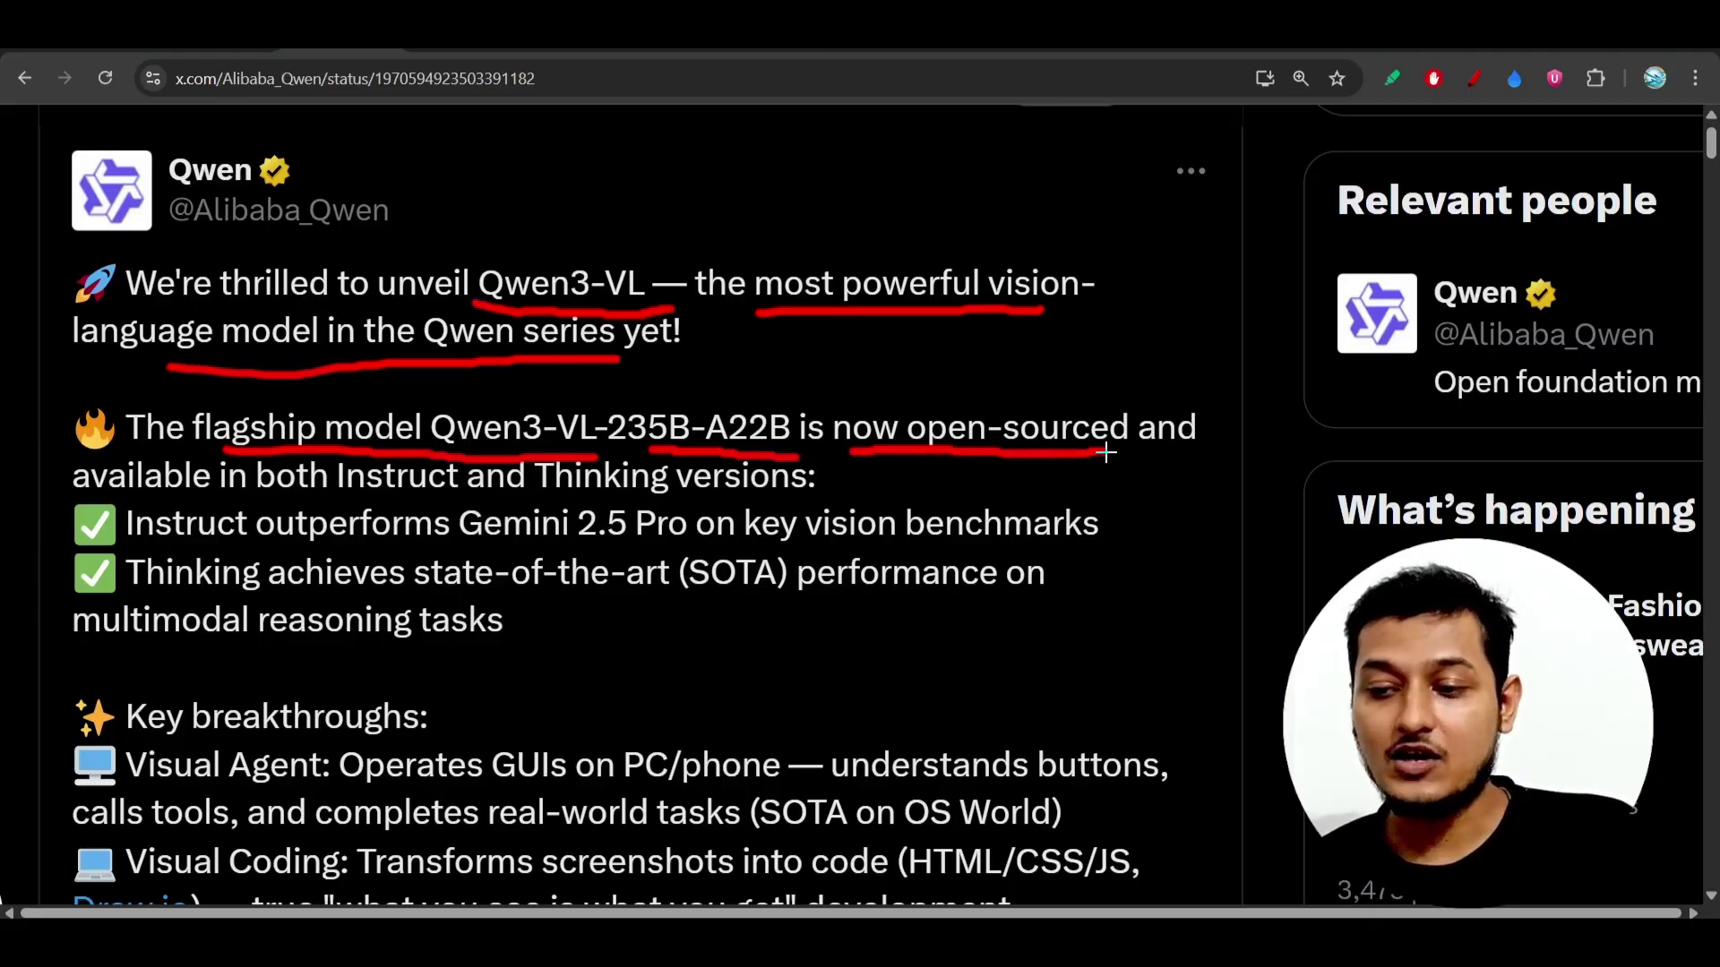
left_click_drag(232, 495, 789, 514)
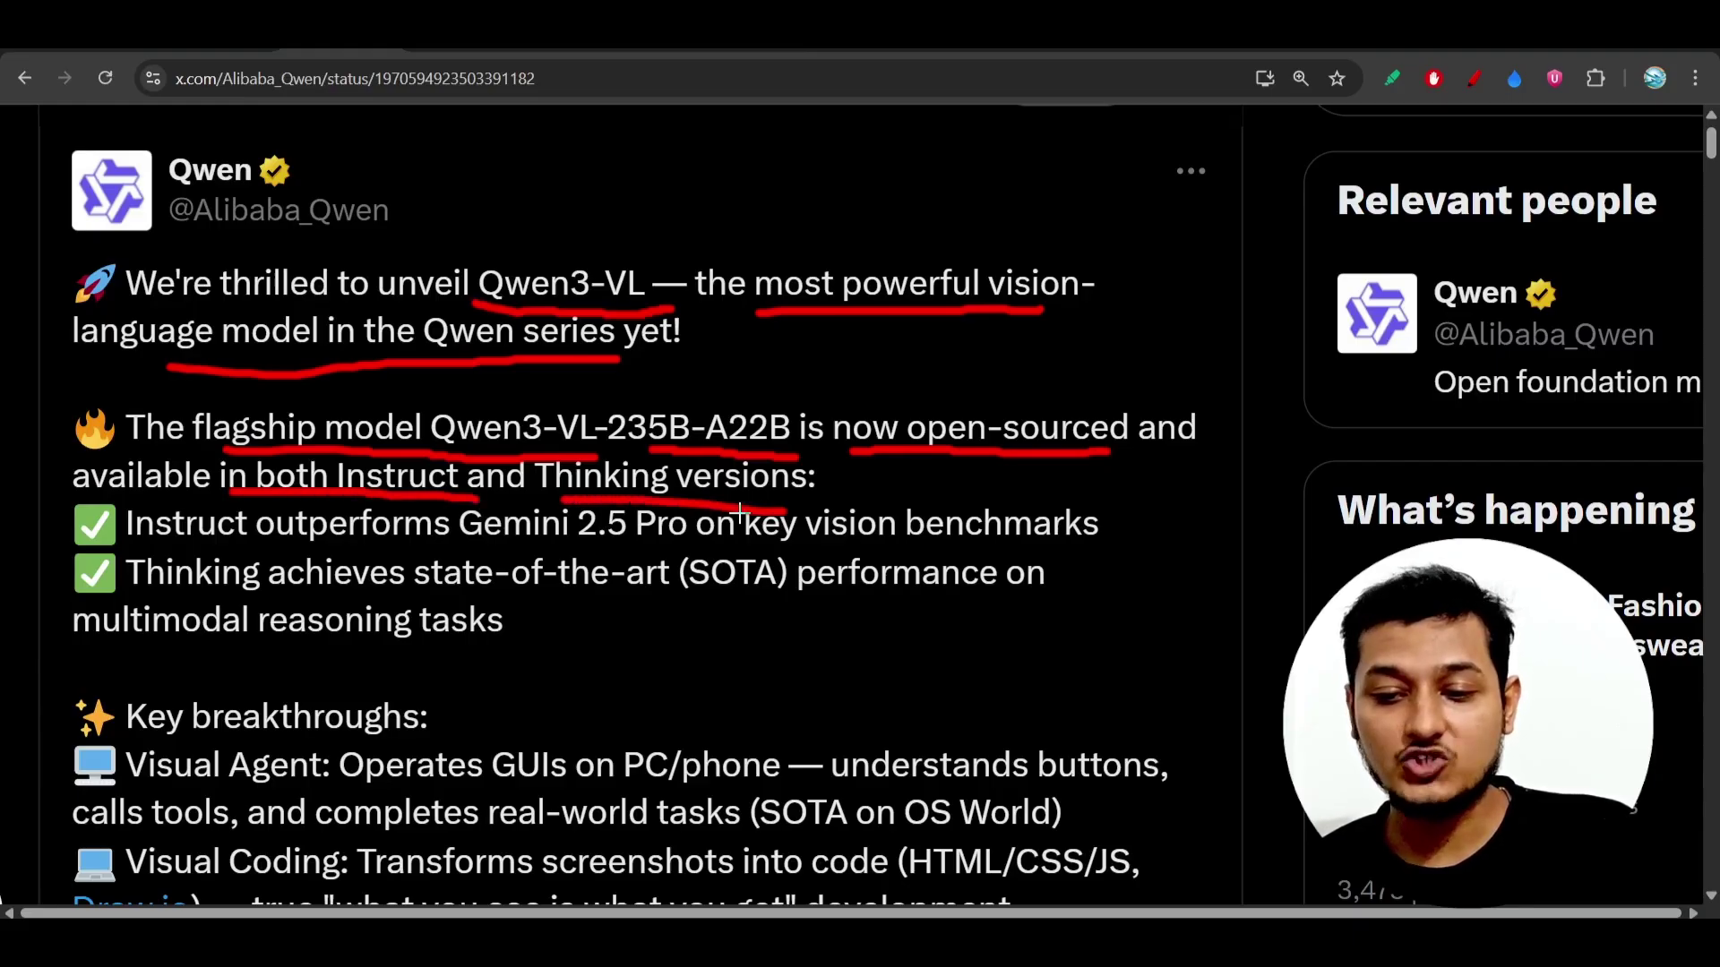
left_click_drag(244, 551, 1109, 551)
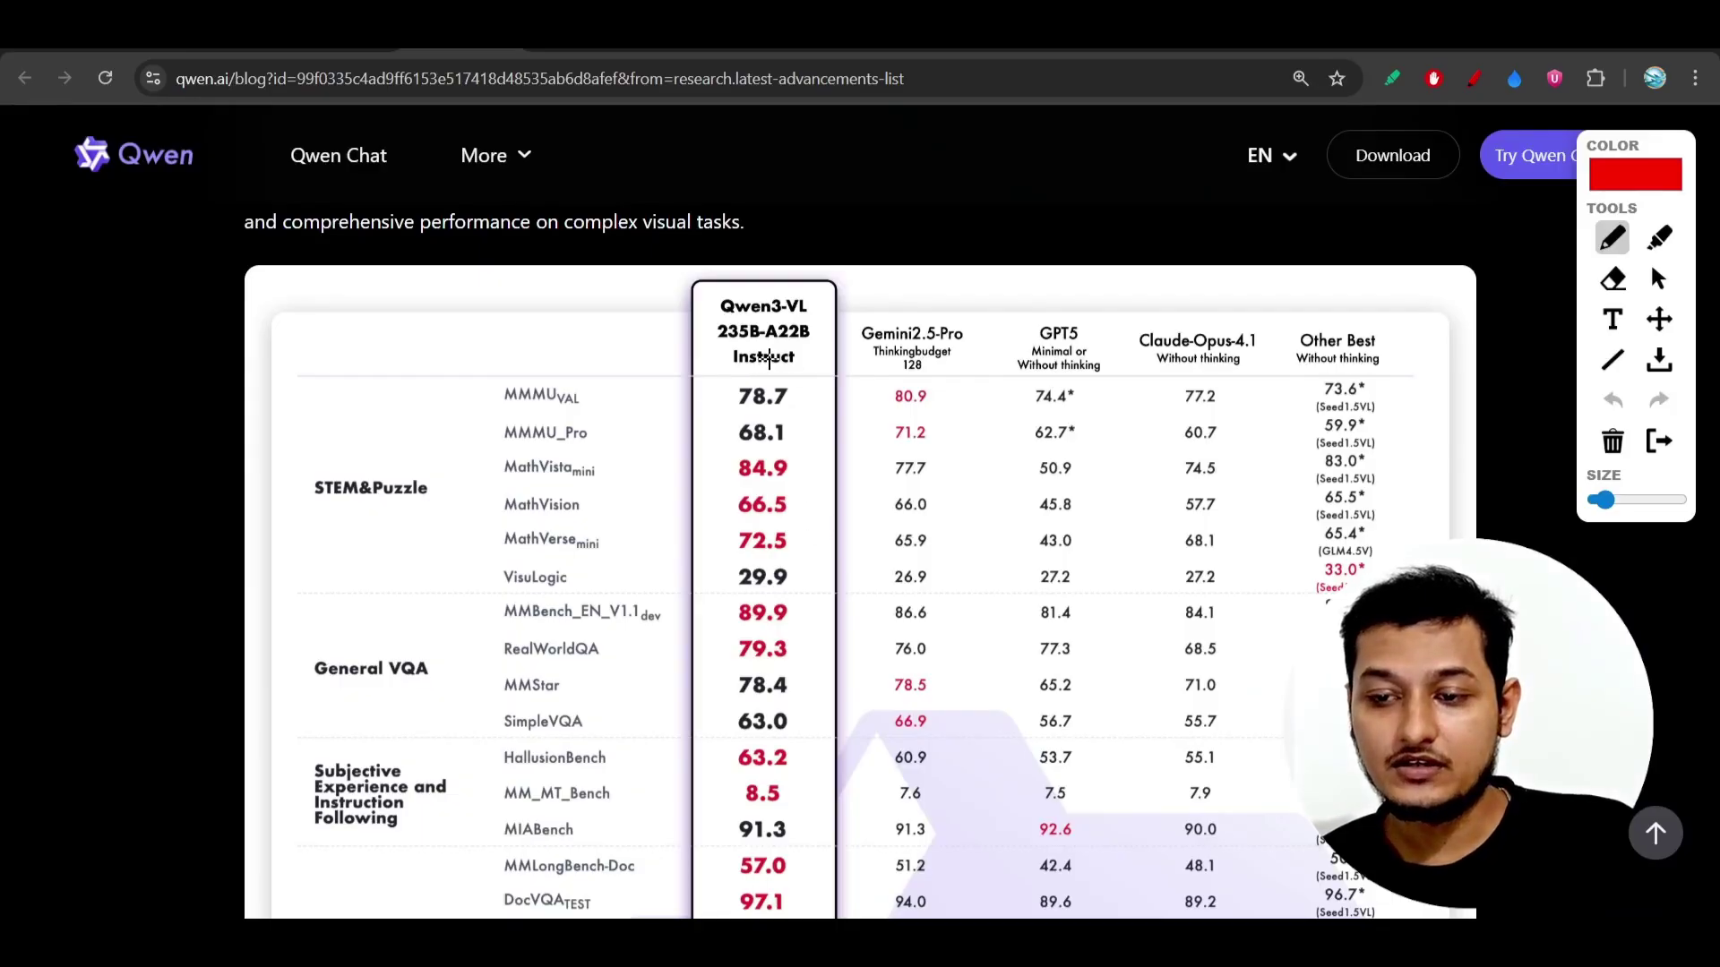
Trace the Qwen3-VL column scores down to 72.5 in red and circle the Gemini2.5-Pro header.
left_click_drag(769, 357, 712, 664)
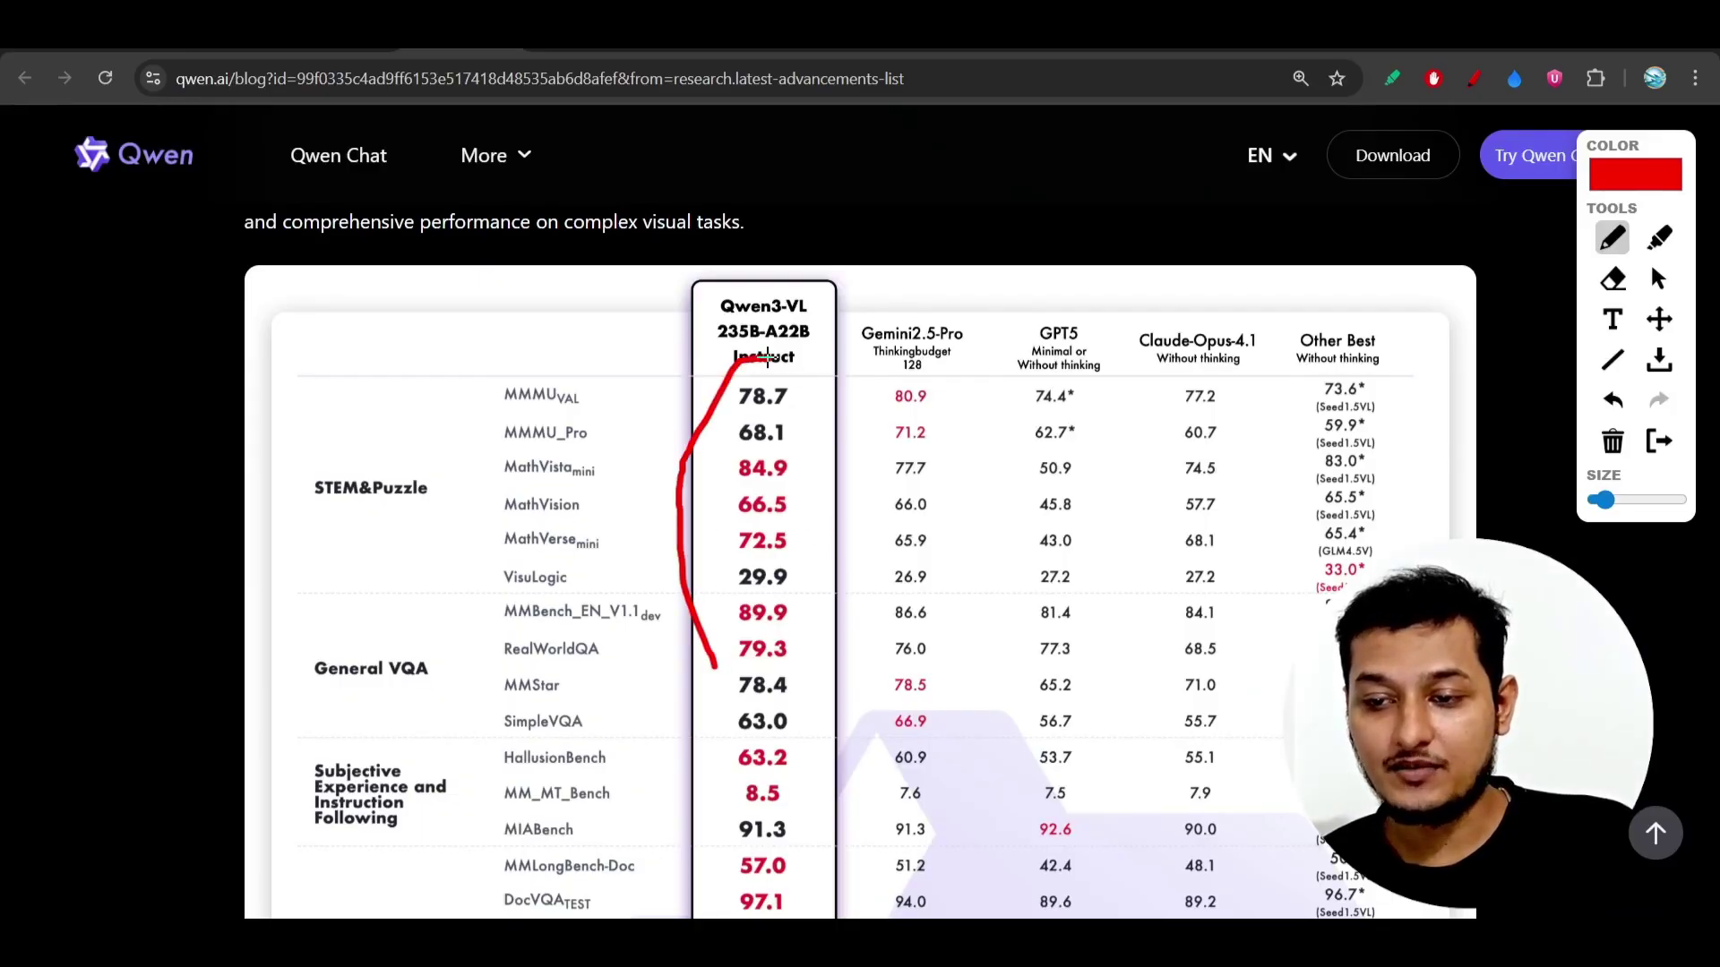
left_click_drag(768, 357, 815, 545)
mouse_move(940, 309)
left_mouse_down()
mouse_move(866, 320)
mouse_move(955, 387)
mouse_move(915, 304)
left_mouse_up()
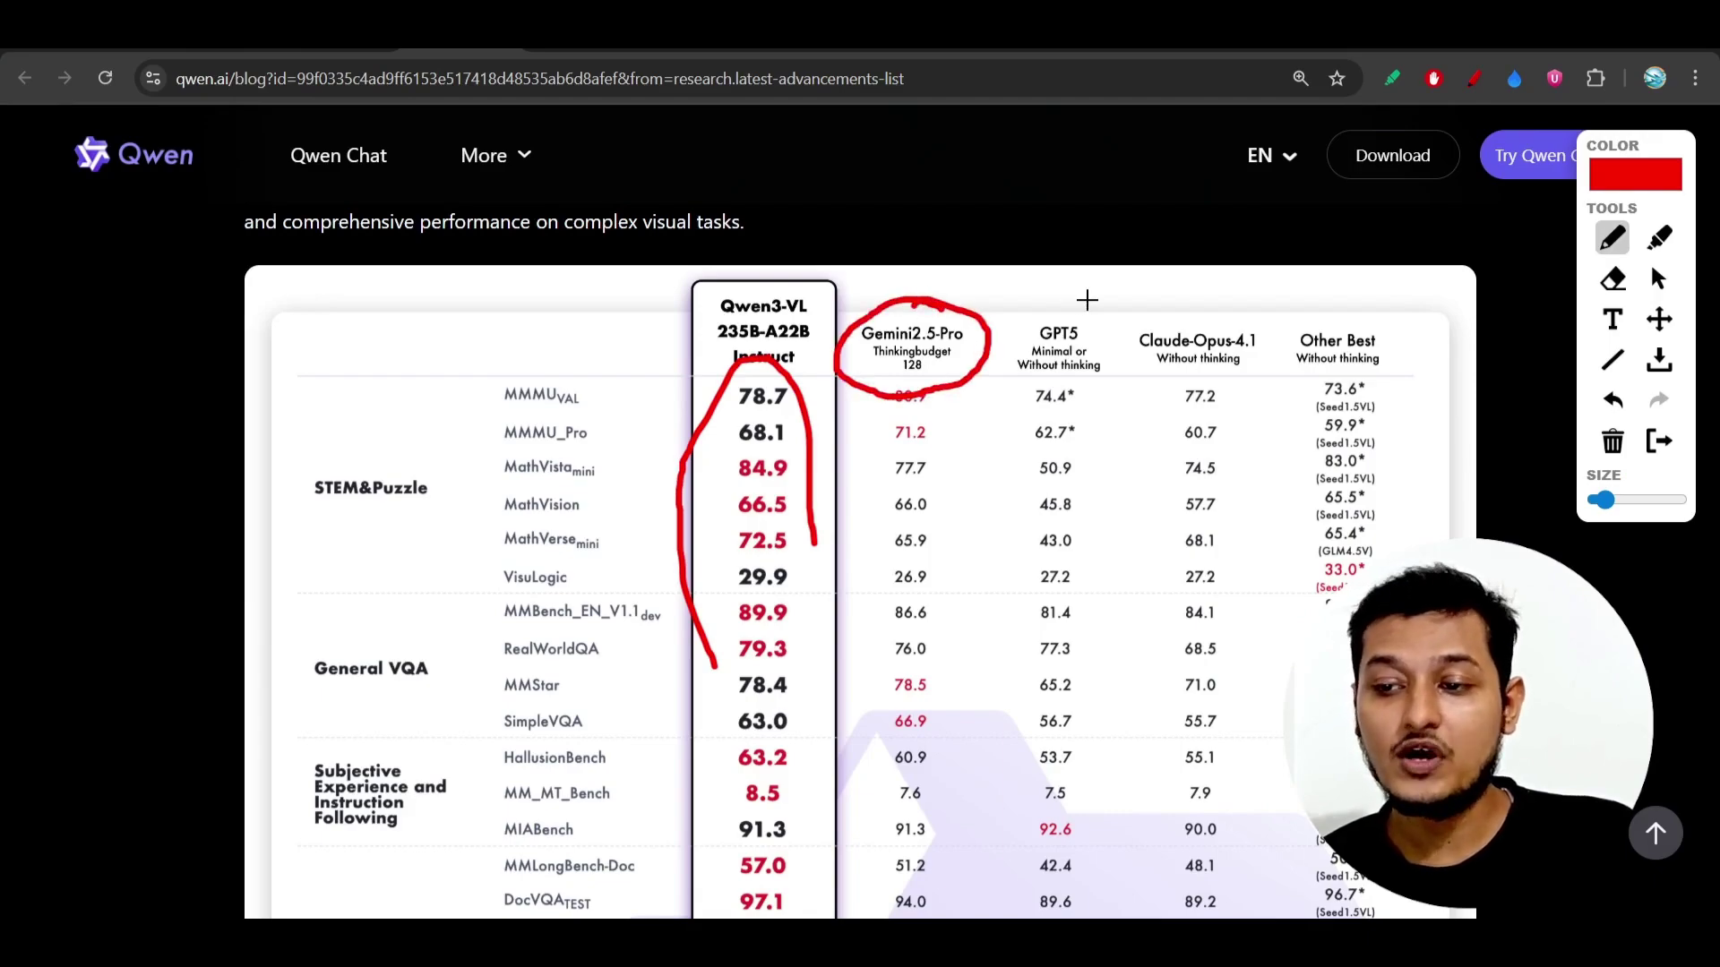
Circle the GPT5, Claude-Opus-4.1 and Qwen3-VL 235B-A22B Instruct column headers in red.
mouse_move(1086, 300)
left_mouse_down()
mouse_move(1008, 308)
mouse_move(1053, 390)
mouse_move(1133, 288)
mouse_move(1081, 292)
left_mouse_up()
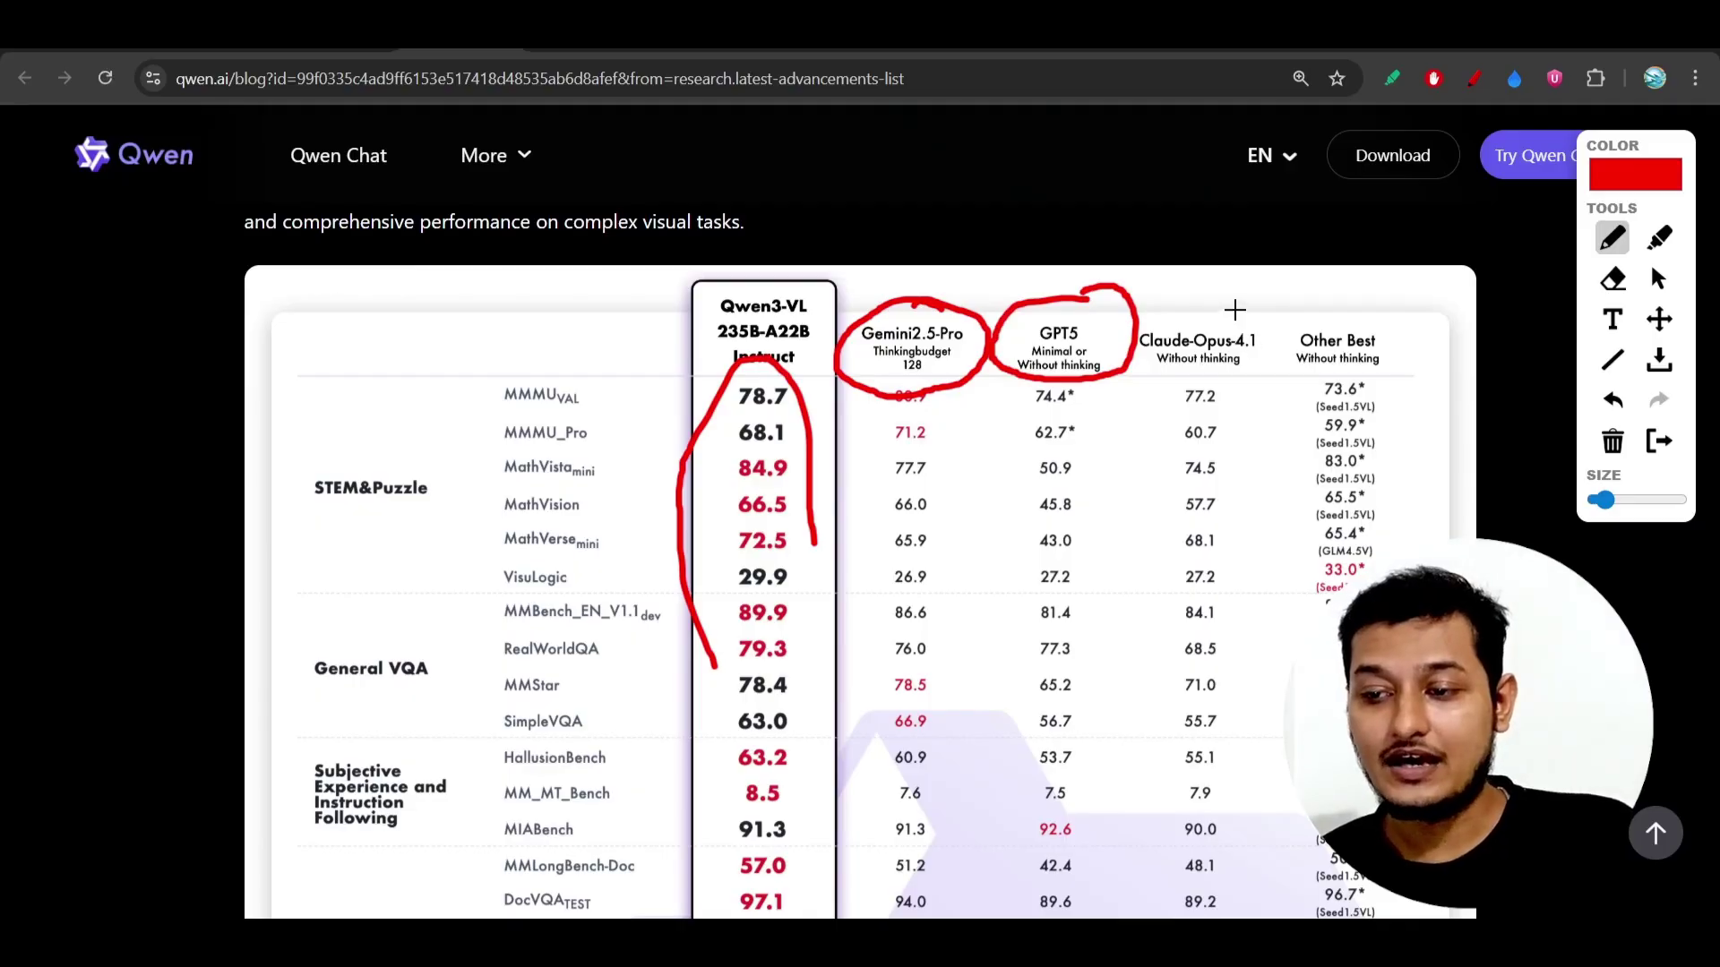
mouse_move(1234, 309)
left_mouse_down()
mouse_move(1140, 304)
mouse_move(1115, 366)
mouse_move(1216, 383)
mouse_move(1282, 343)
mouse_move(1239, 304)
left_mouse_up()
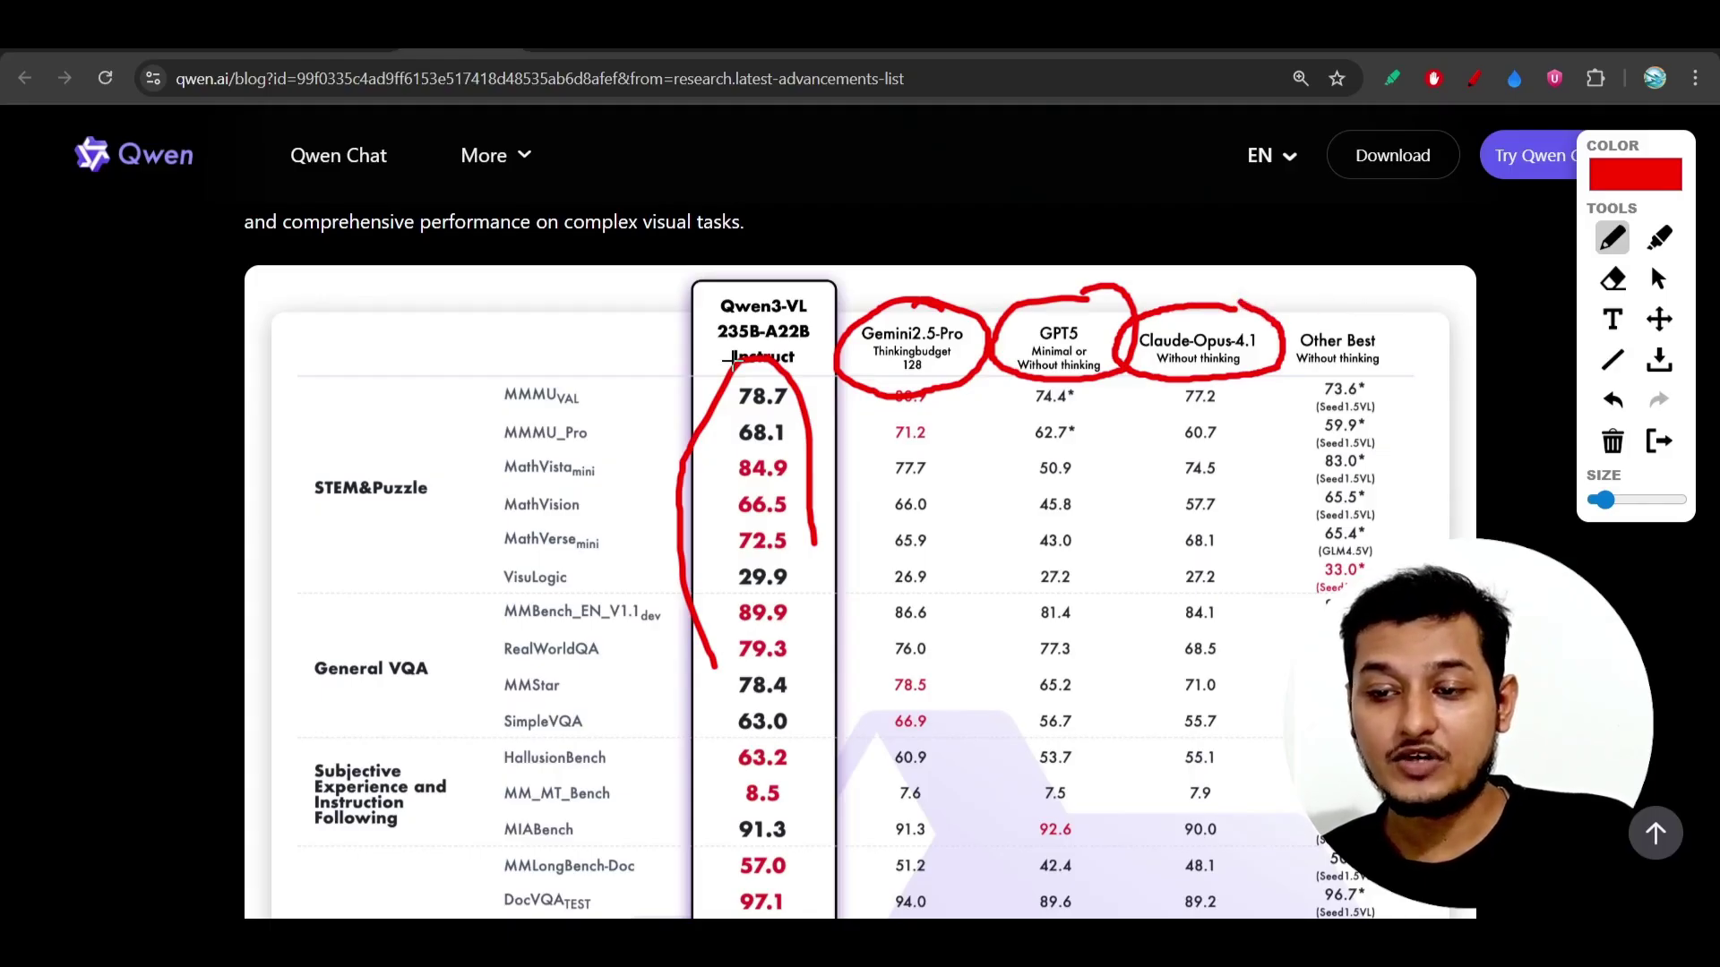
mouse_move(720, 286)
left_mouse_down()
mouse_move(672, 393)
mouse_move(833, 344)
mouse_move(813, 286)
mouse_move(726, 282)
left_mouse_up()
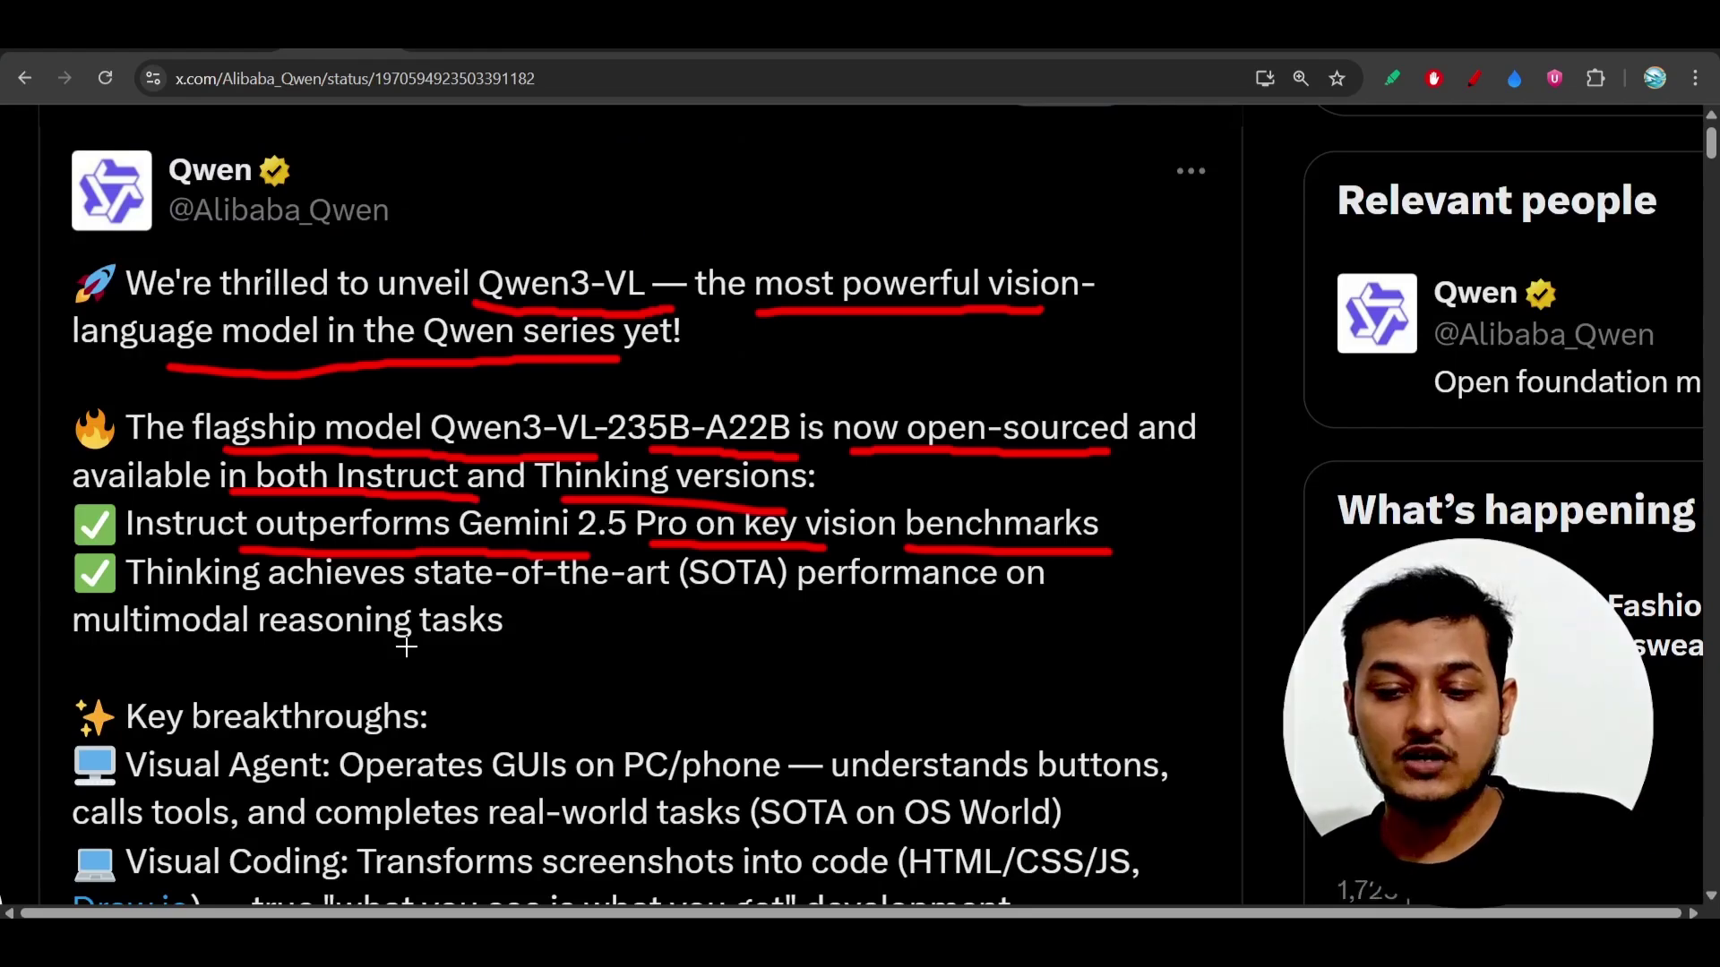
scroll(406, 648, "down", 3)
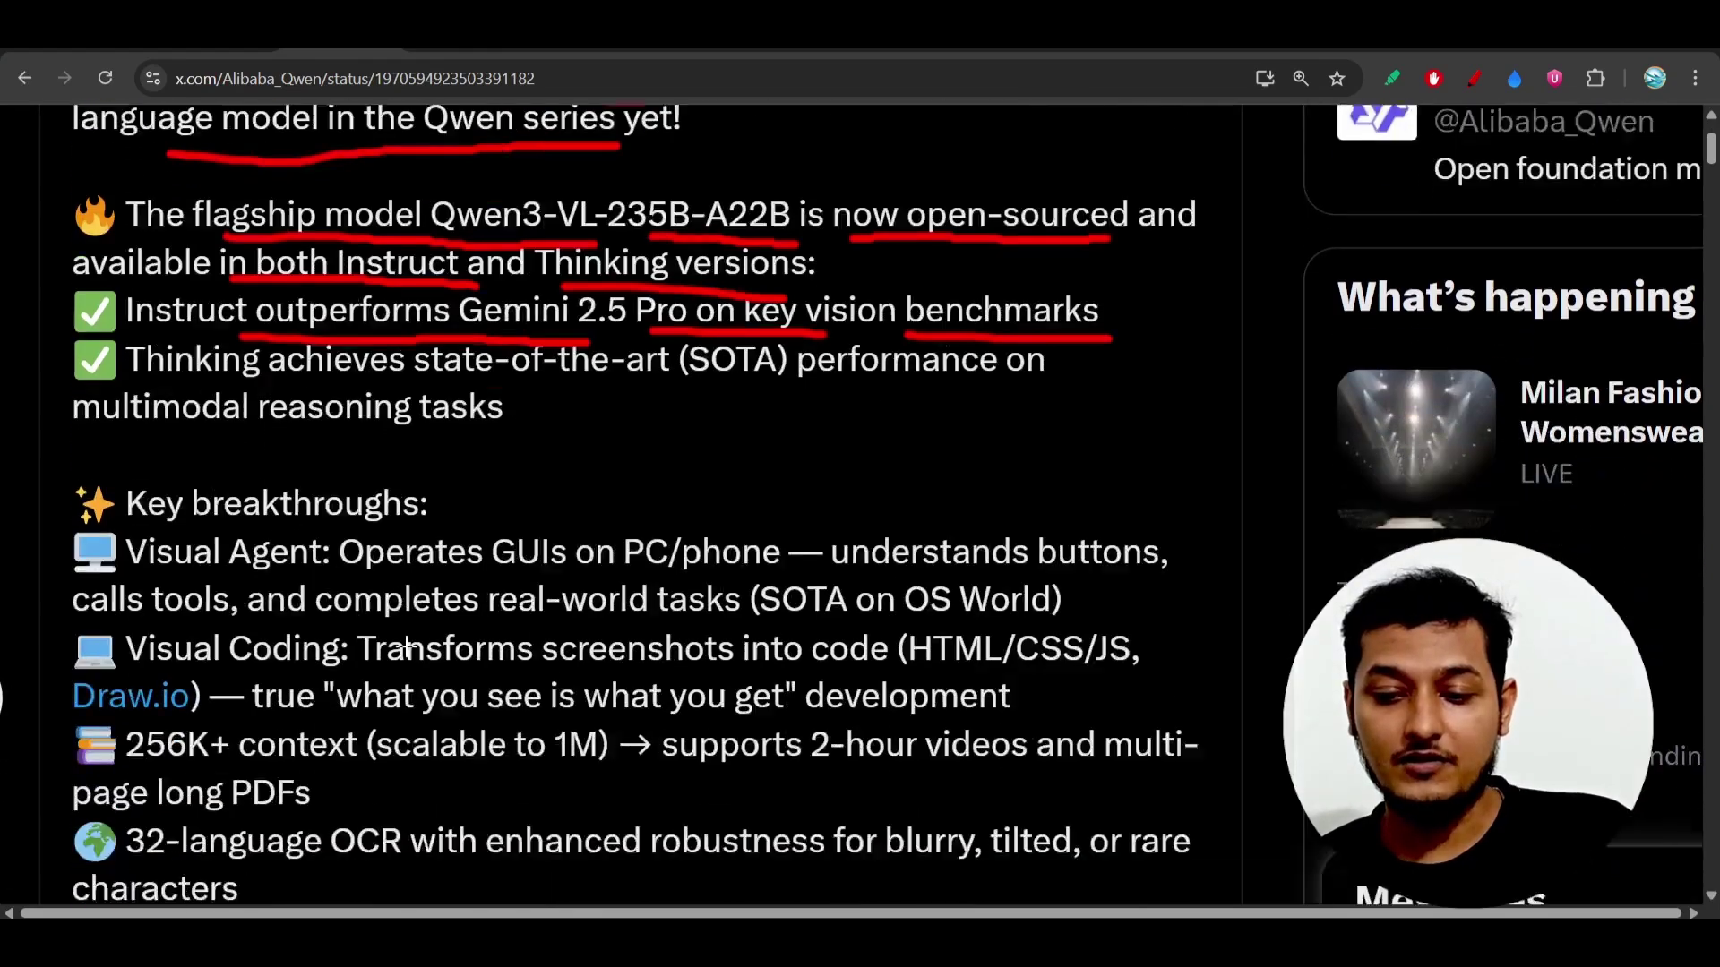
scroll(407, 648, "down", 1)
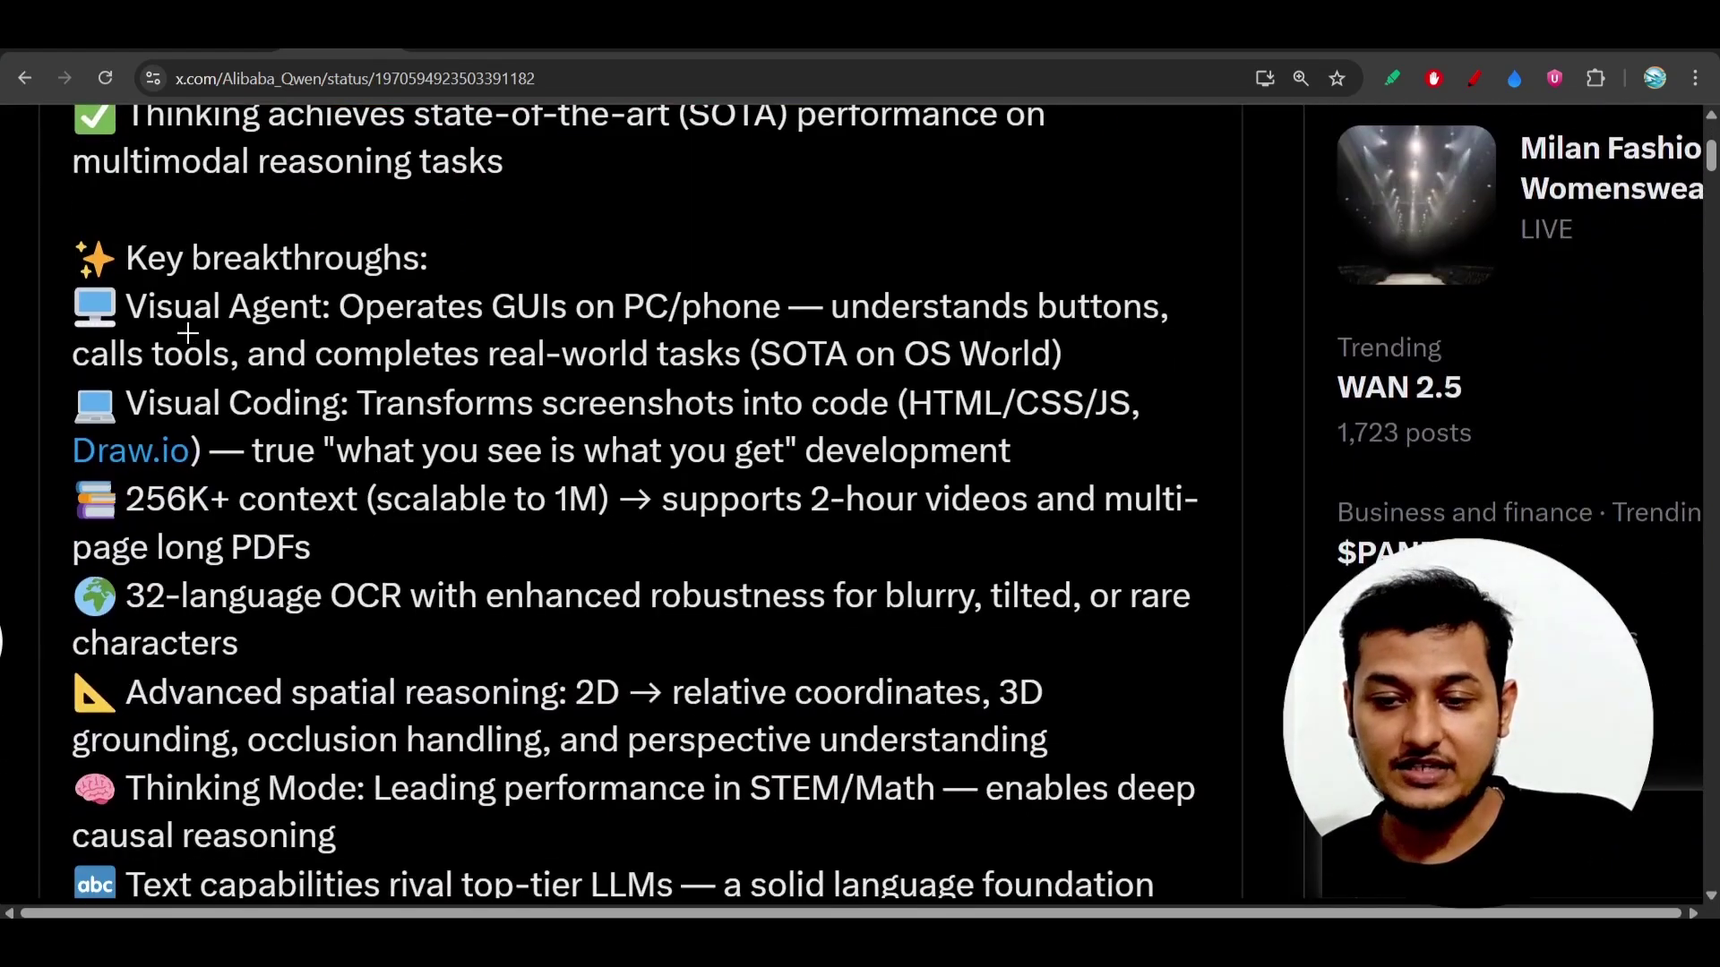
Underline Visual Agent and its GUI-operation, button-understanding, tool-calling and real-world-task phrases in red.
left_click_drag(178, 333, 295, 334)
left_click_drag(418, 336, 777, 334)
left_click_drag(892, 326, 1139, 337)
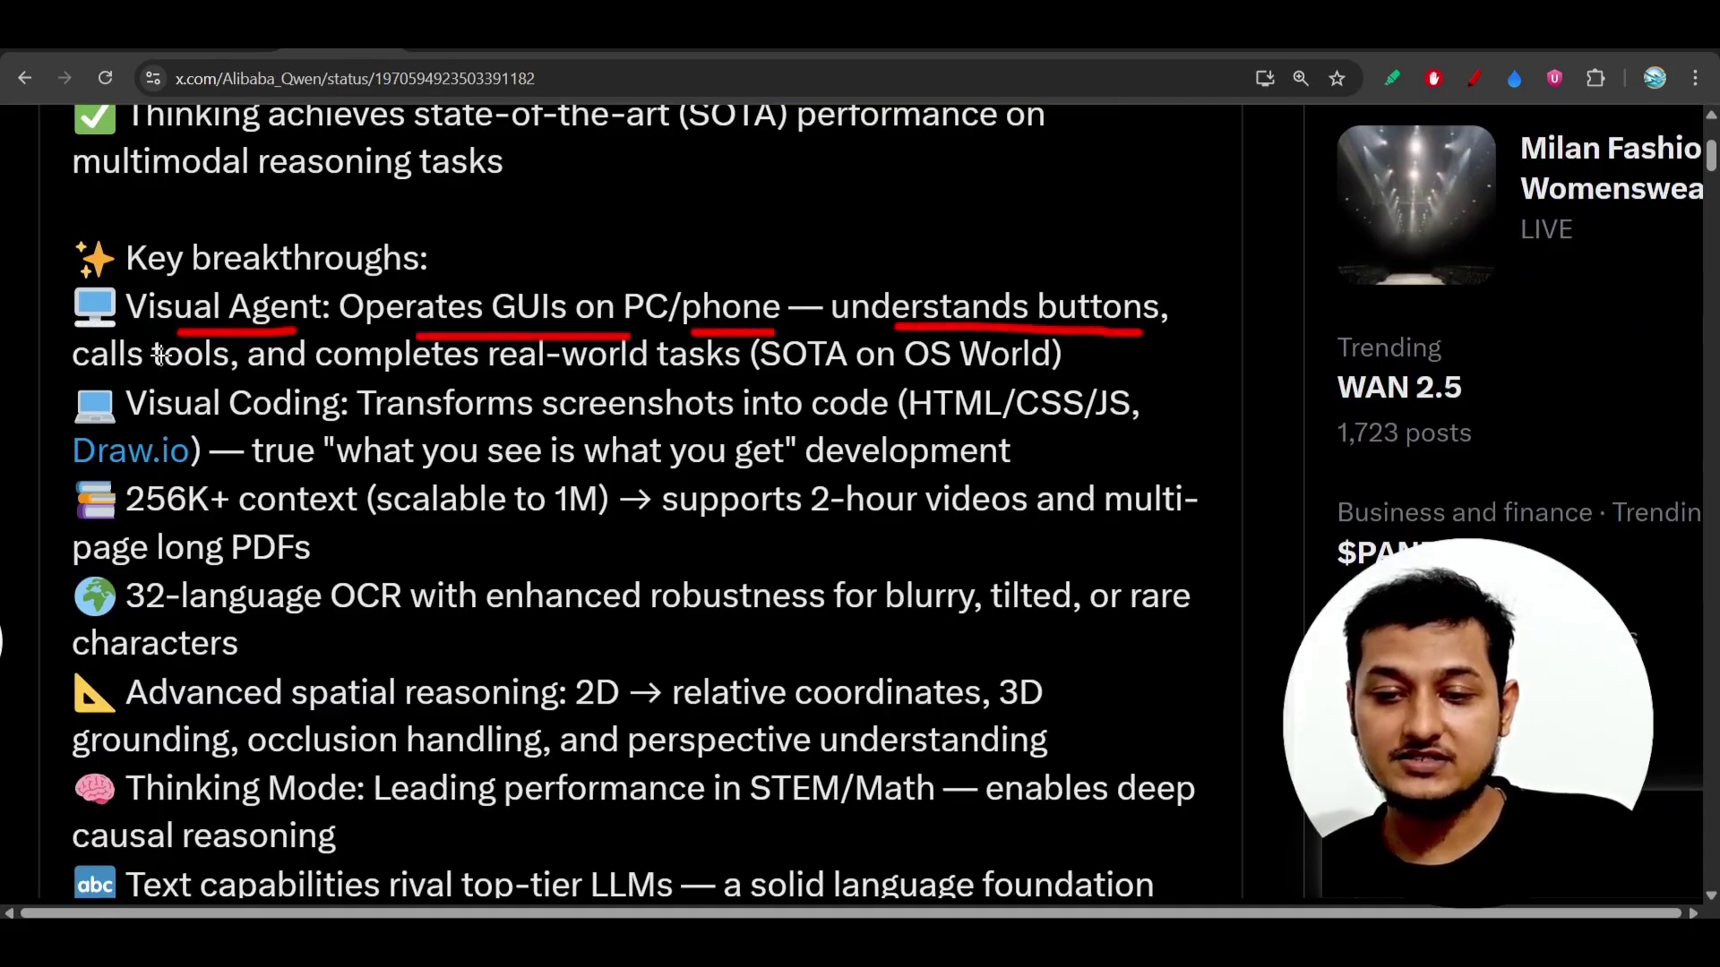
left_click_drag(116, 376, 246, 378)
left_click_drag(404, 379, 733, 387)
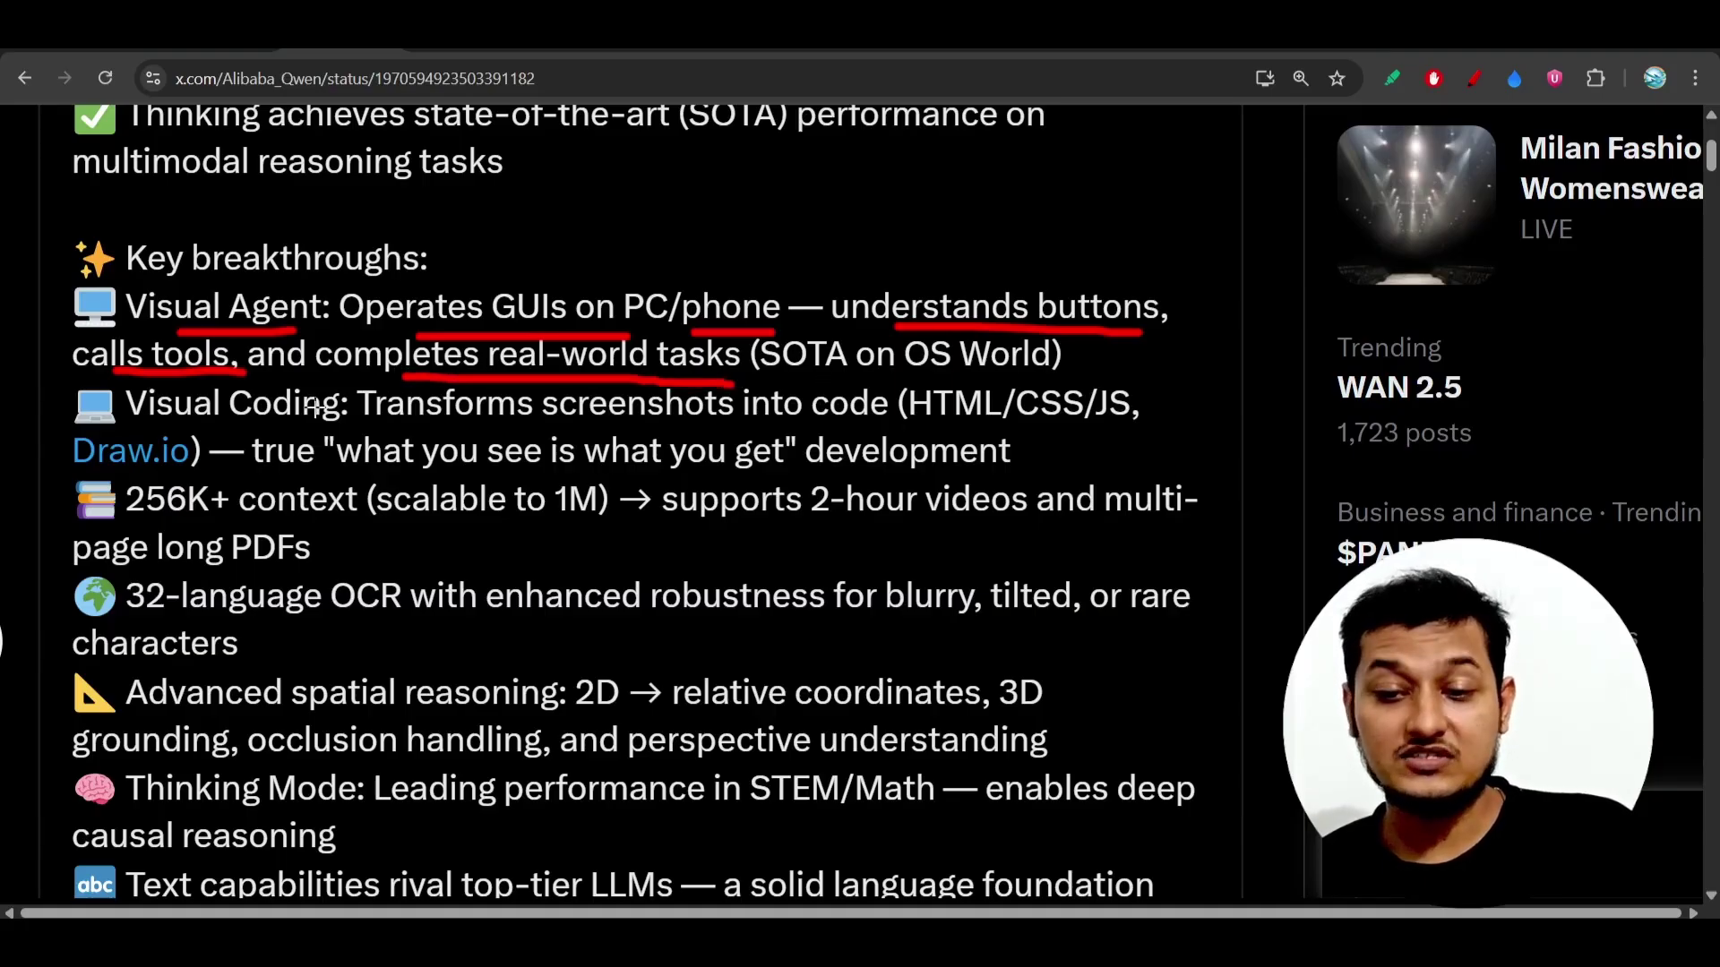
Underline Visual Coding and 'what you see is what you get', then circle the Draw.io mention.
left_click_drag(222, 419, 900, 433)
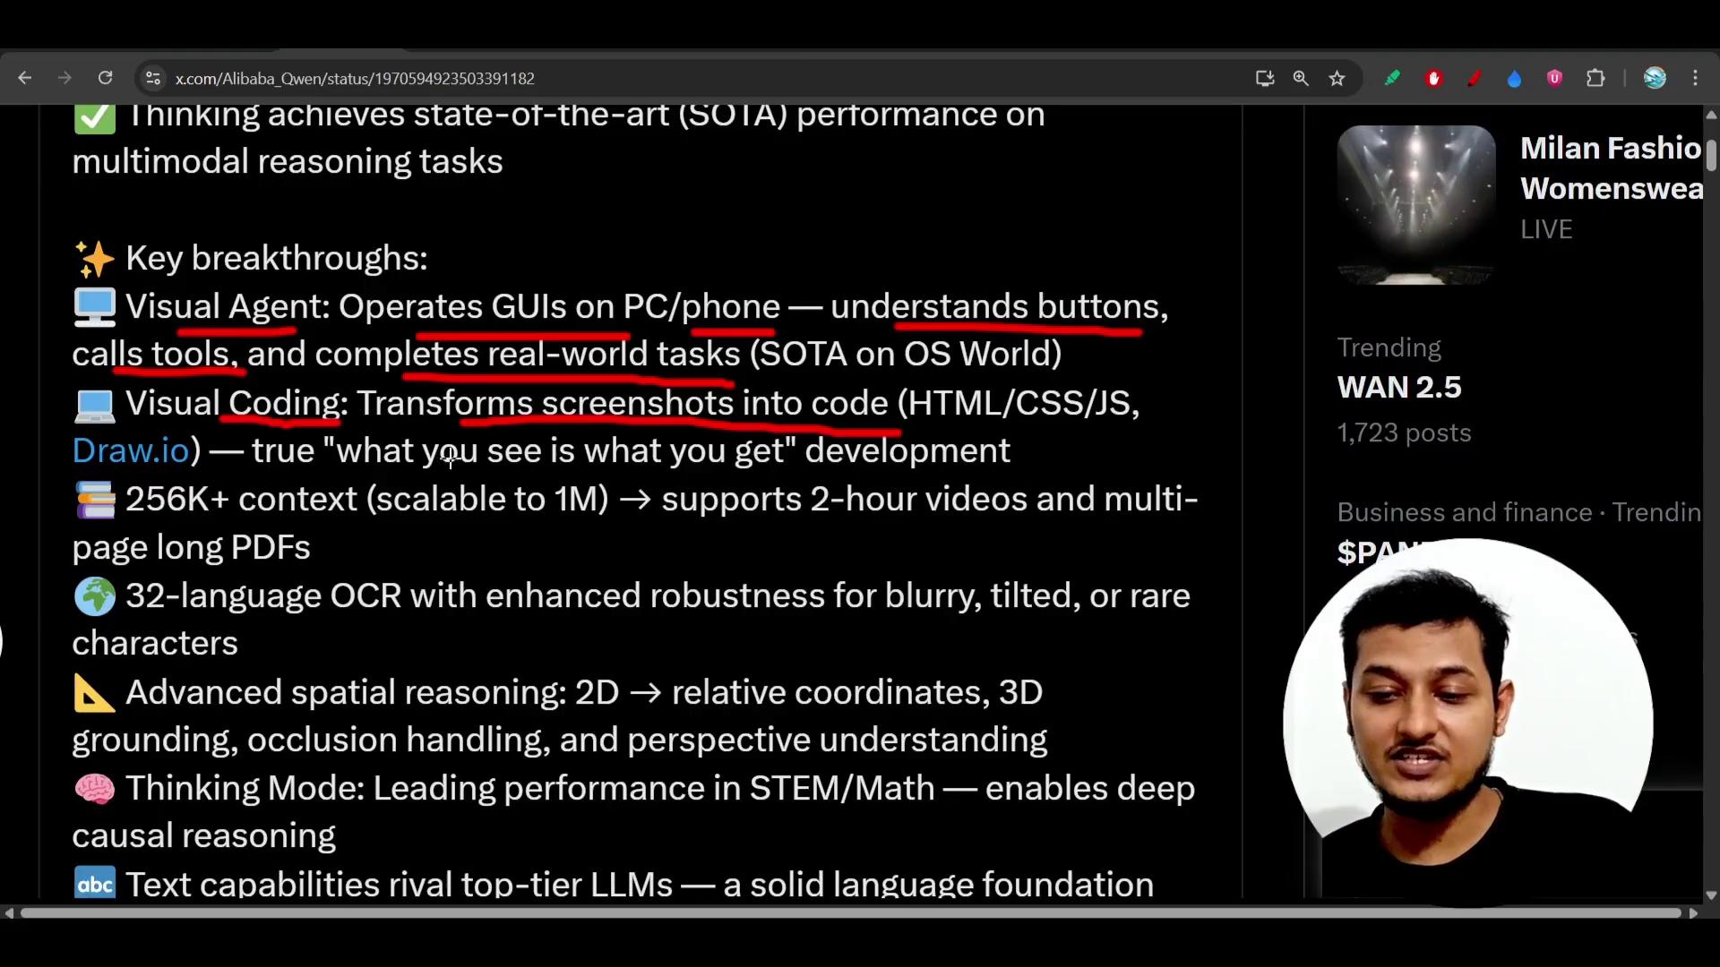
left_click_drag(323, 466, 995, 476)
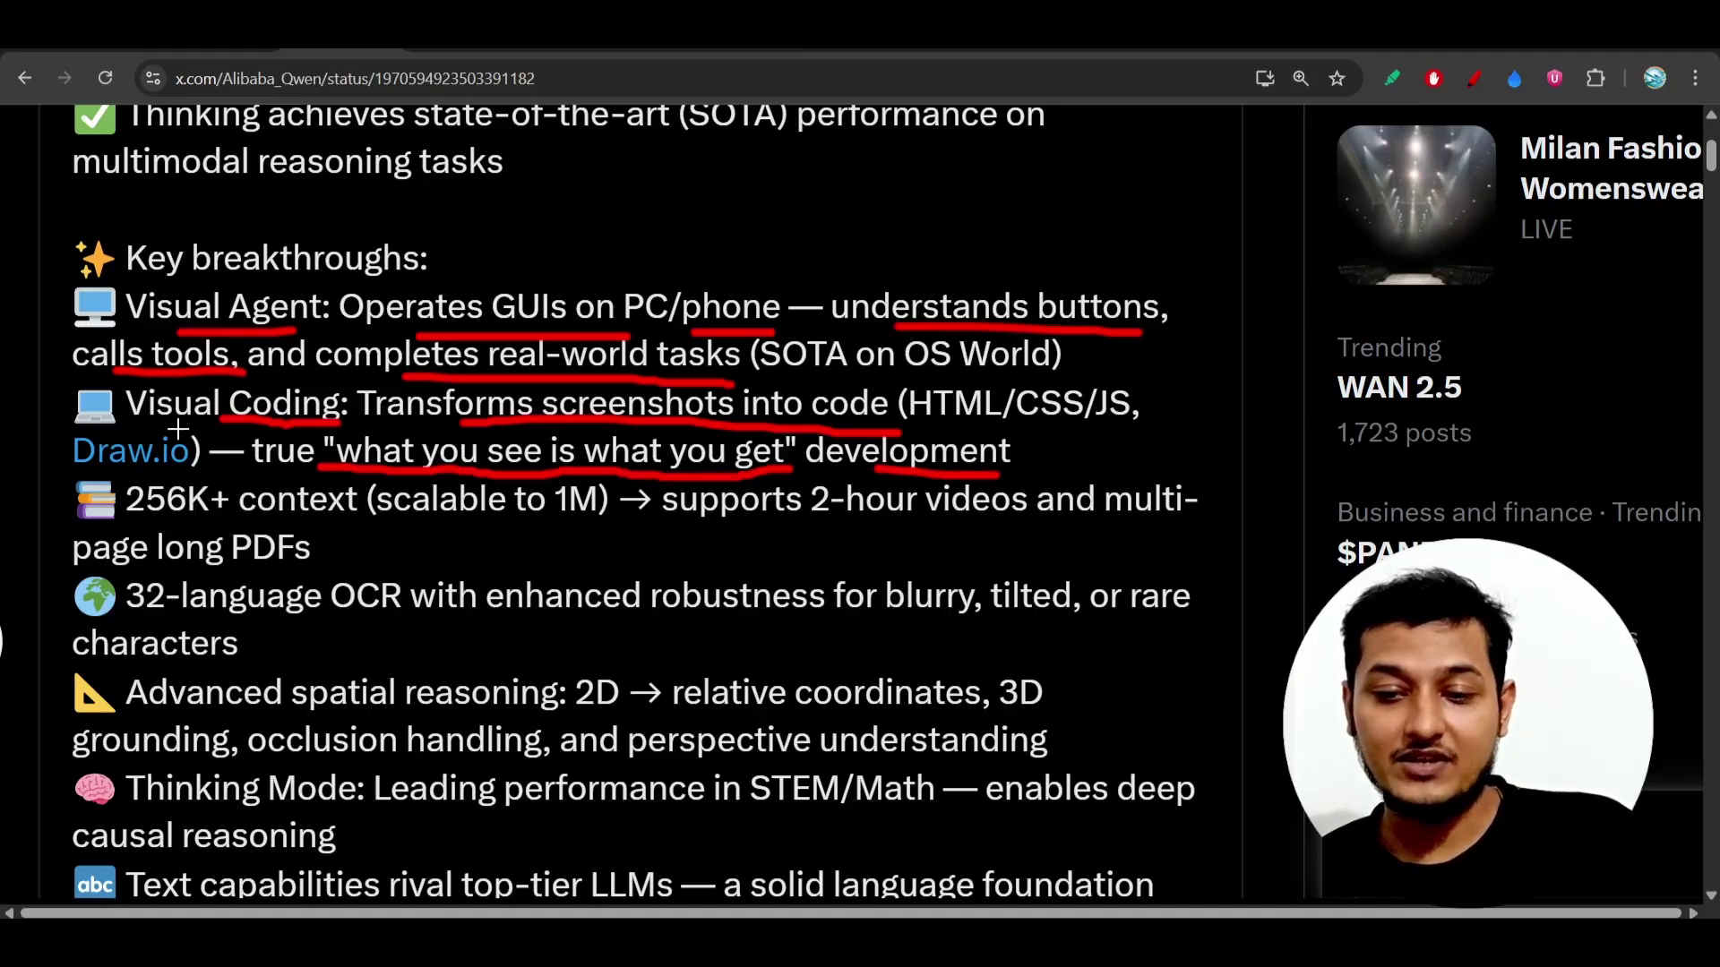
mouse_move(176, 428)
left_mouse_down()
mouse_move(44, 438)
mouse_move(108, 493)
mouse_move(200, 420)
left_mouse_up()
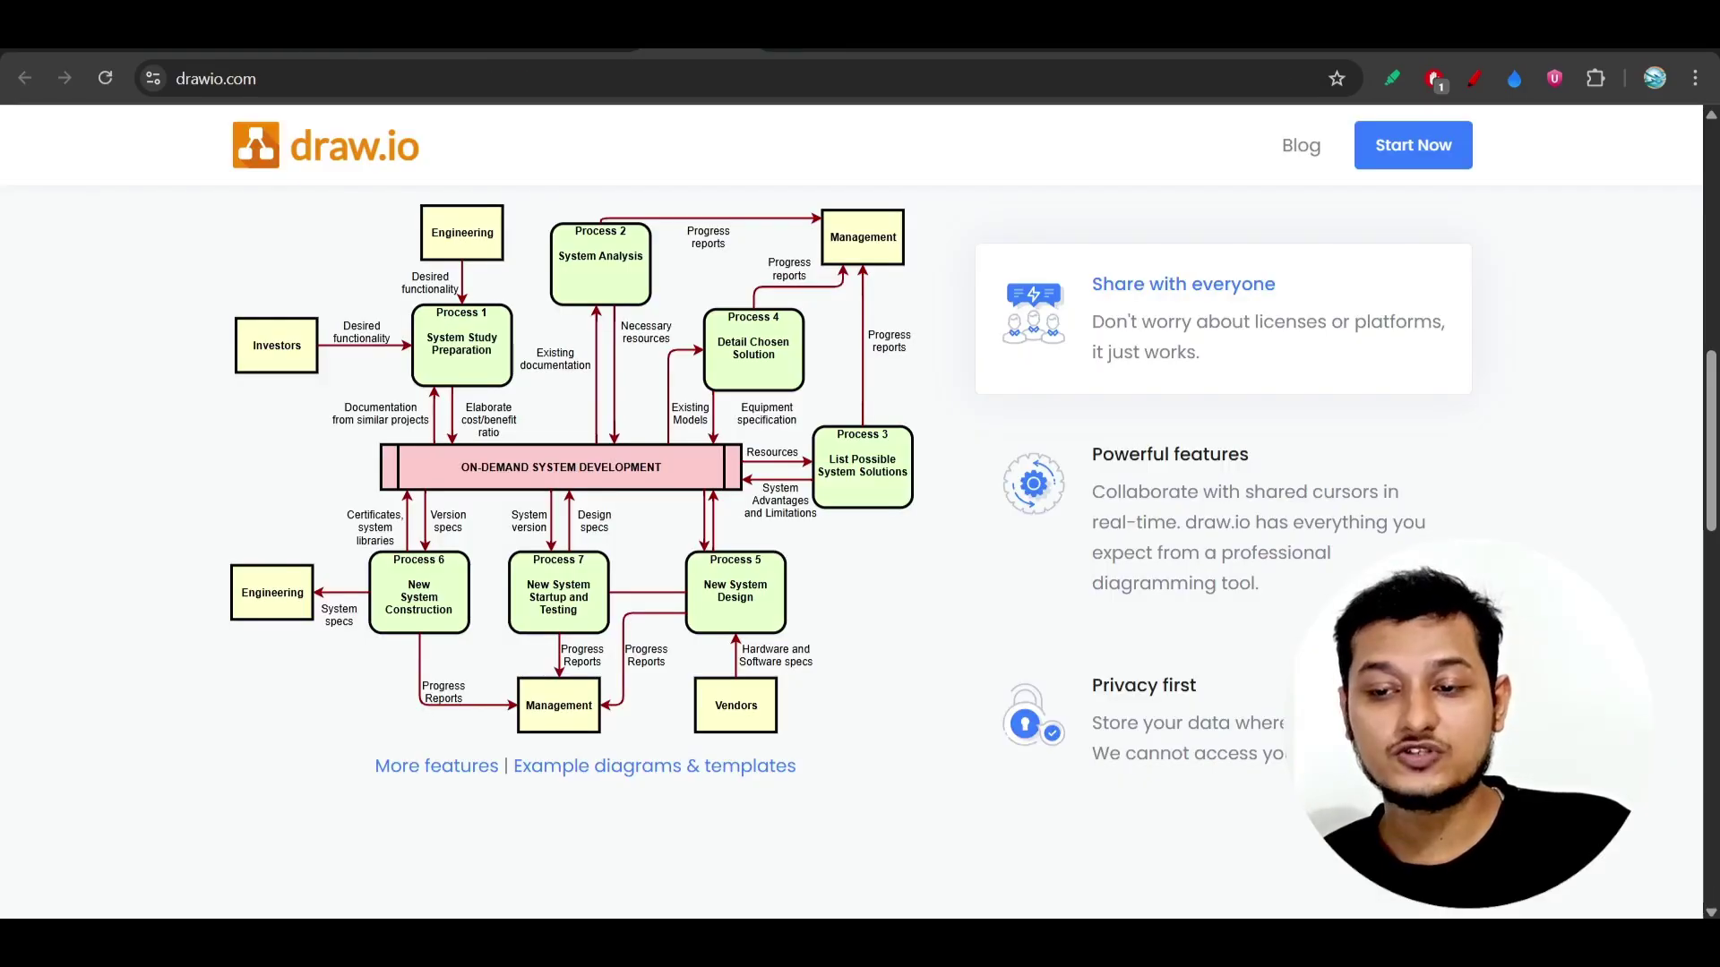
scroll(569, 408, "up", 1)
scroll(568, 407, "down", 1)
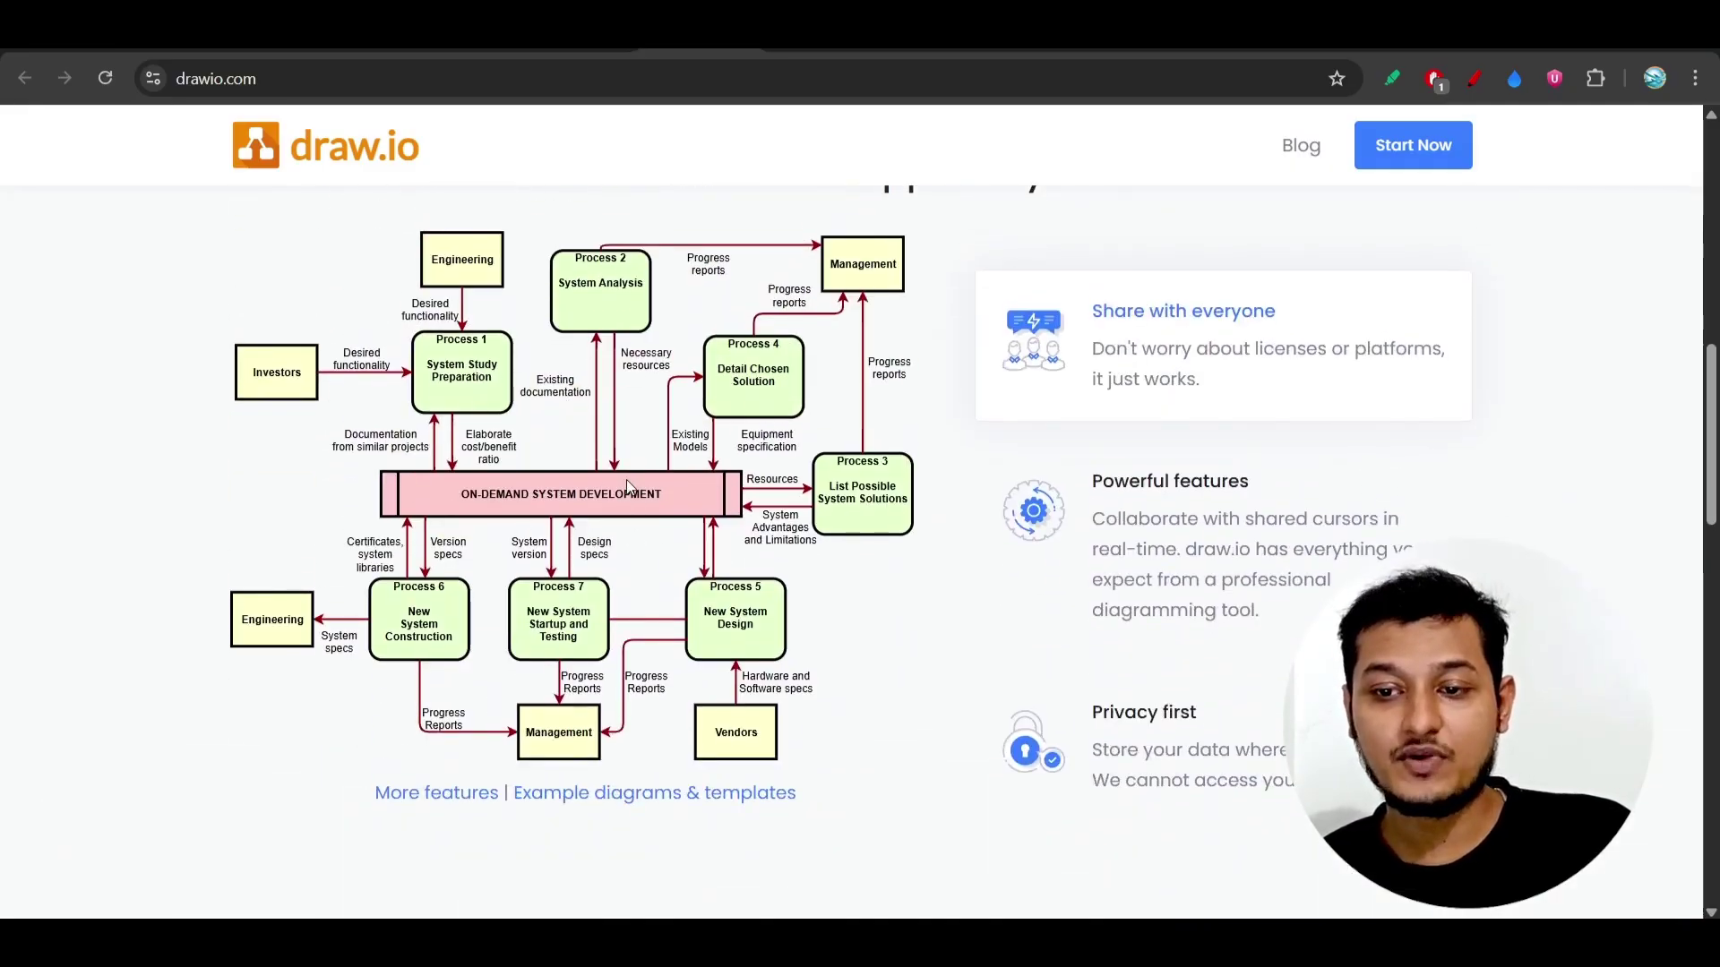
scroll(627, 480, "up", 1)
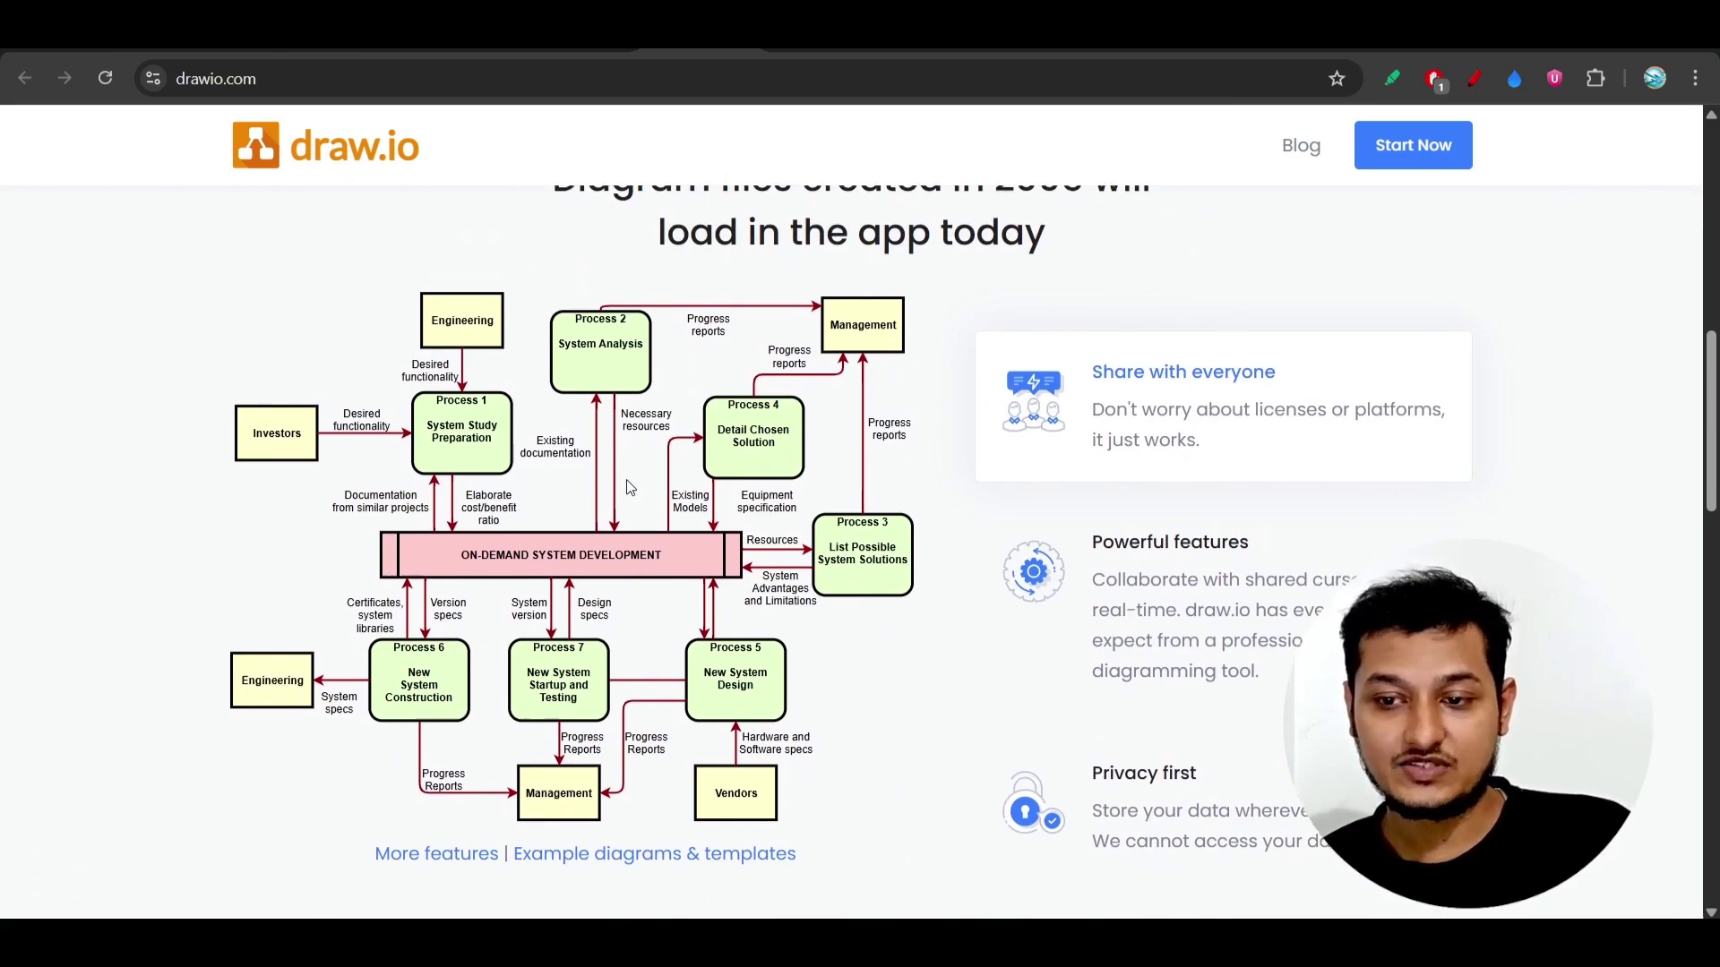
scroll(626, 486, "down", 1)
Copy the system development diagram image from the drawio.com homepage to the clipboard.
right_click(550, 450)
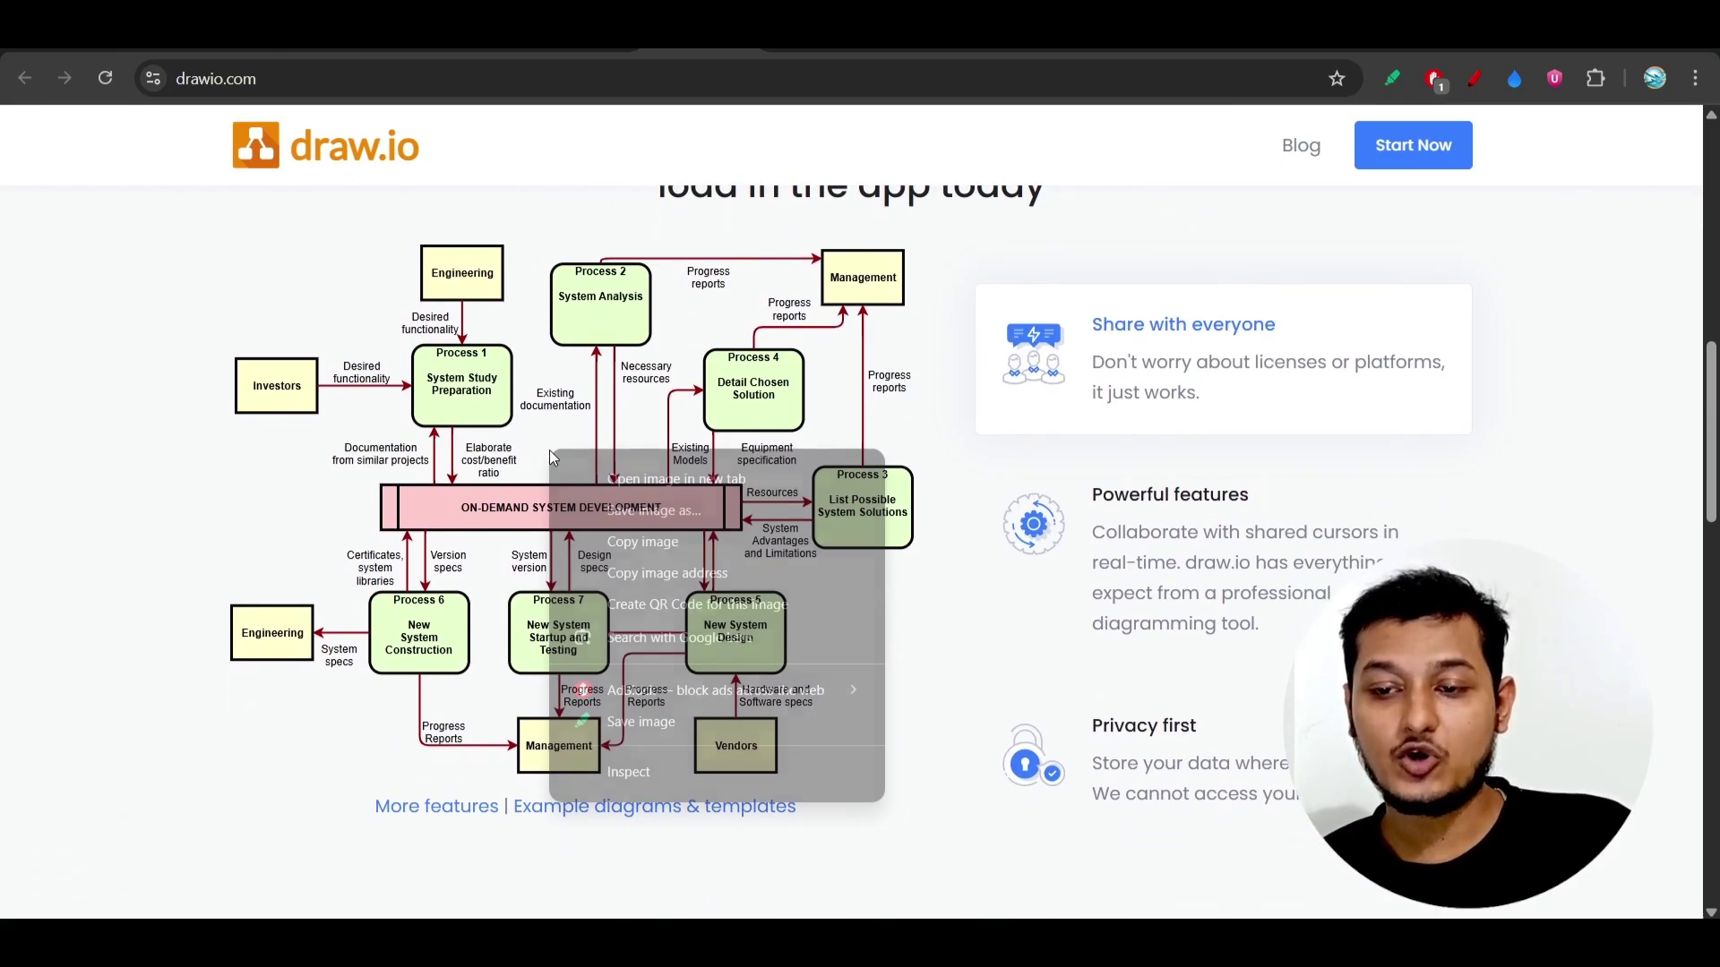
left_click(643, 543)
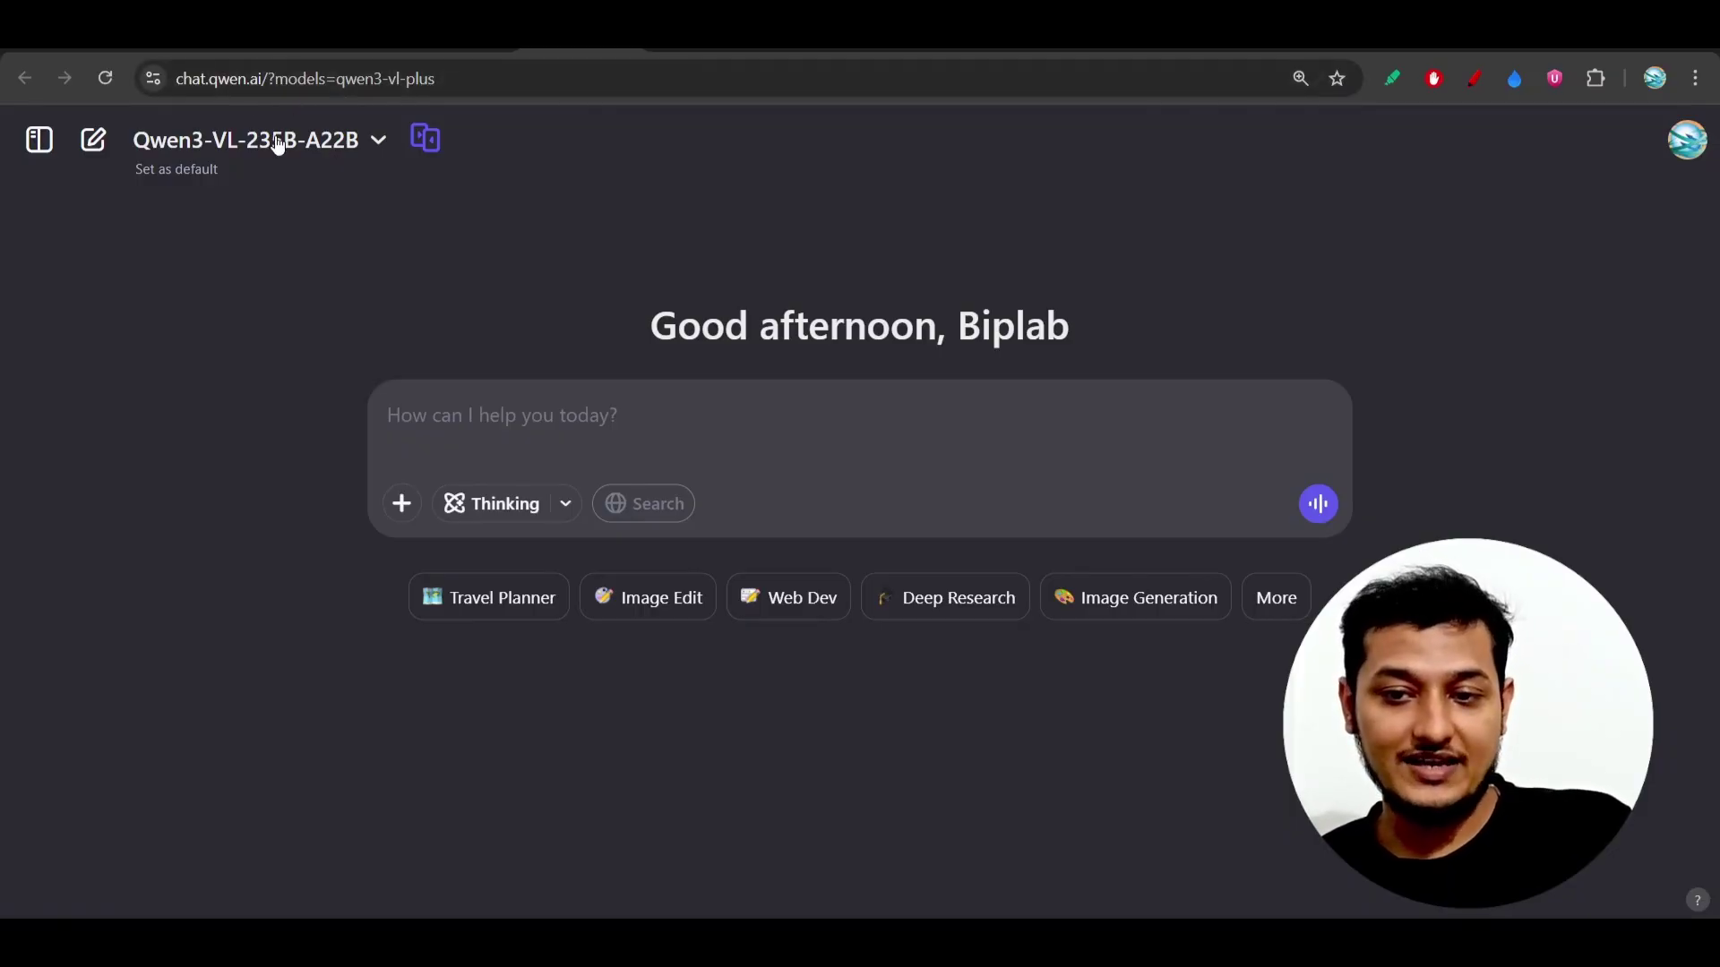
left_click(277, 140)
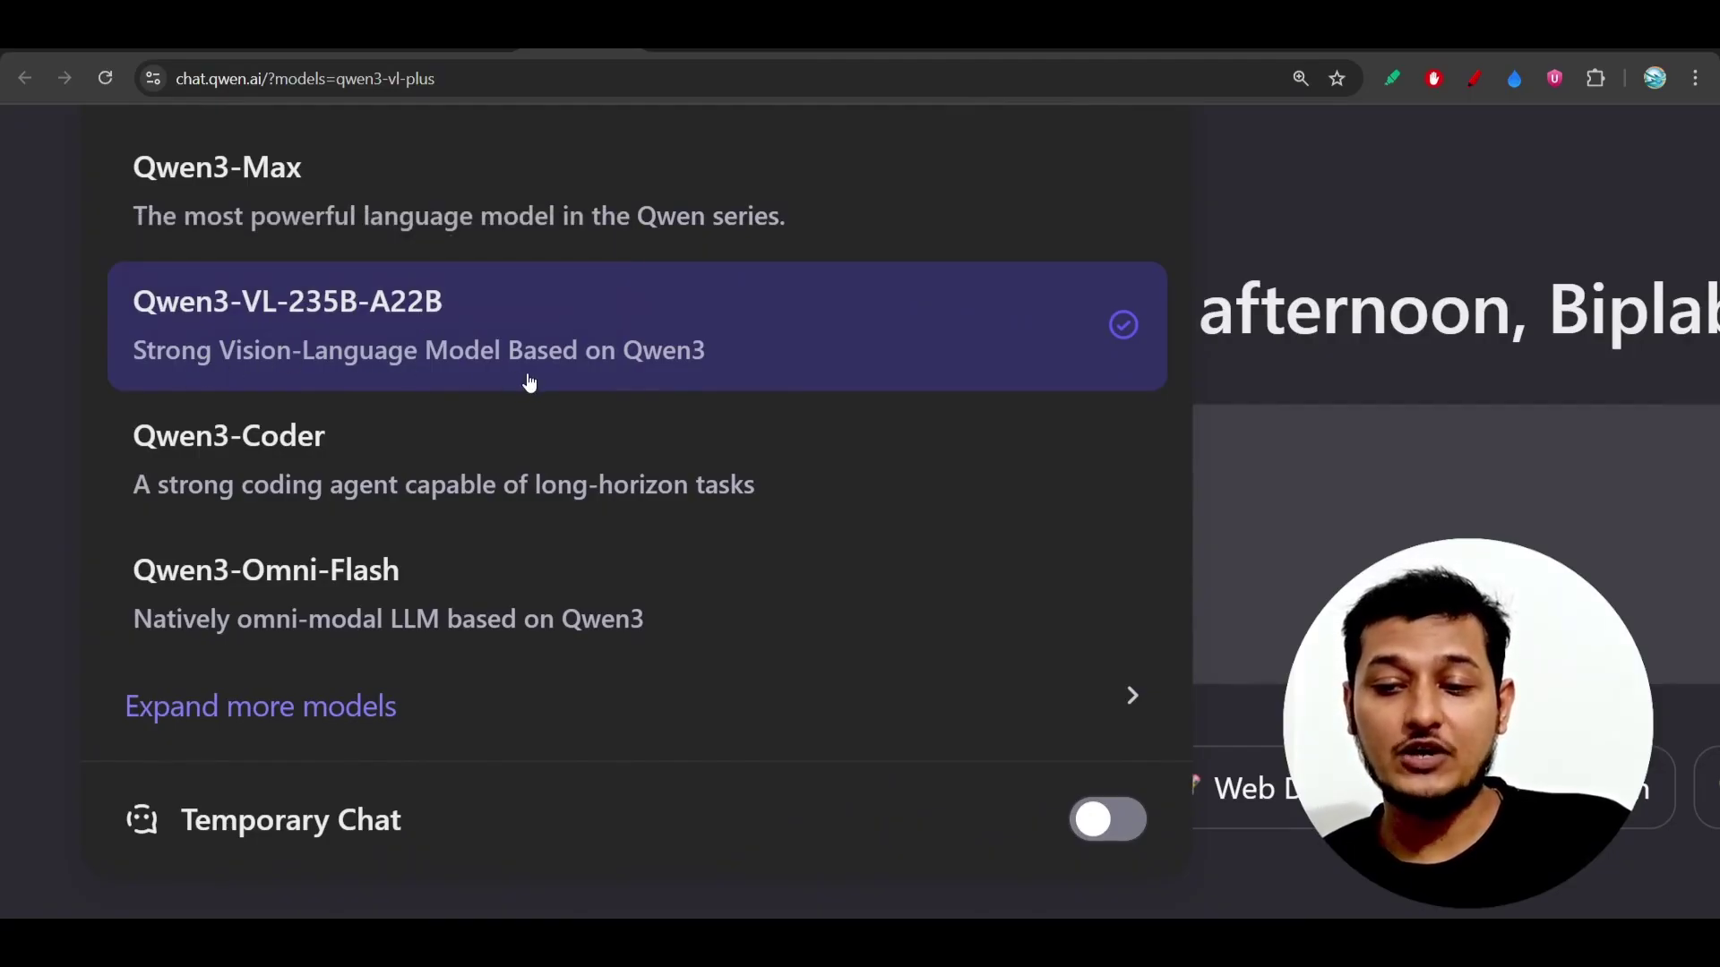
left_click(817, 372)
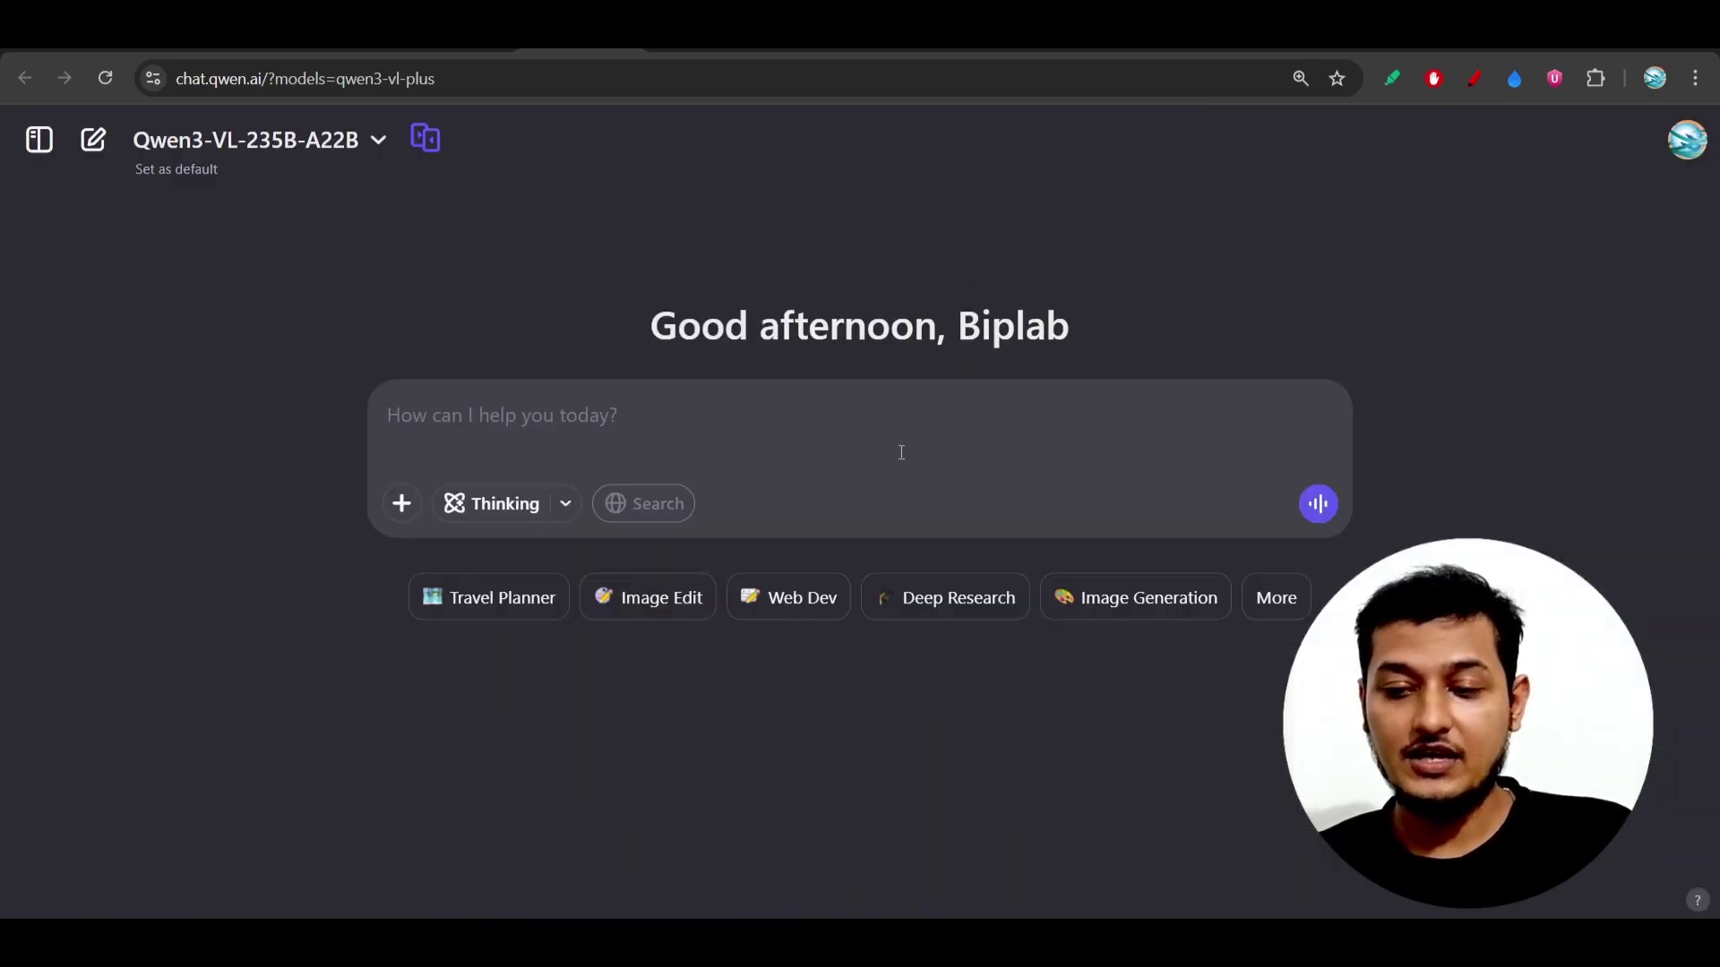
key("ctrl+v")
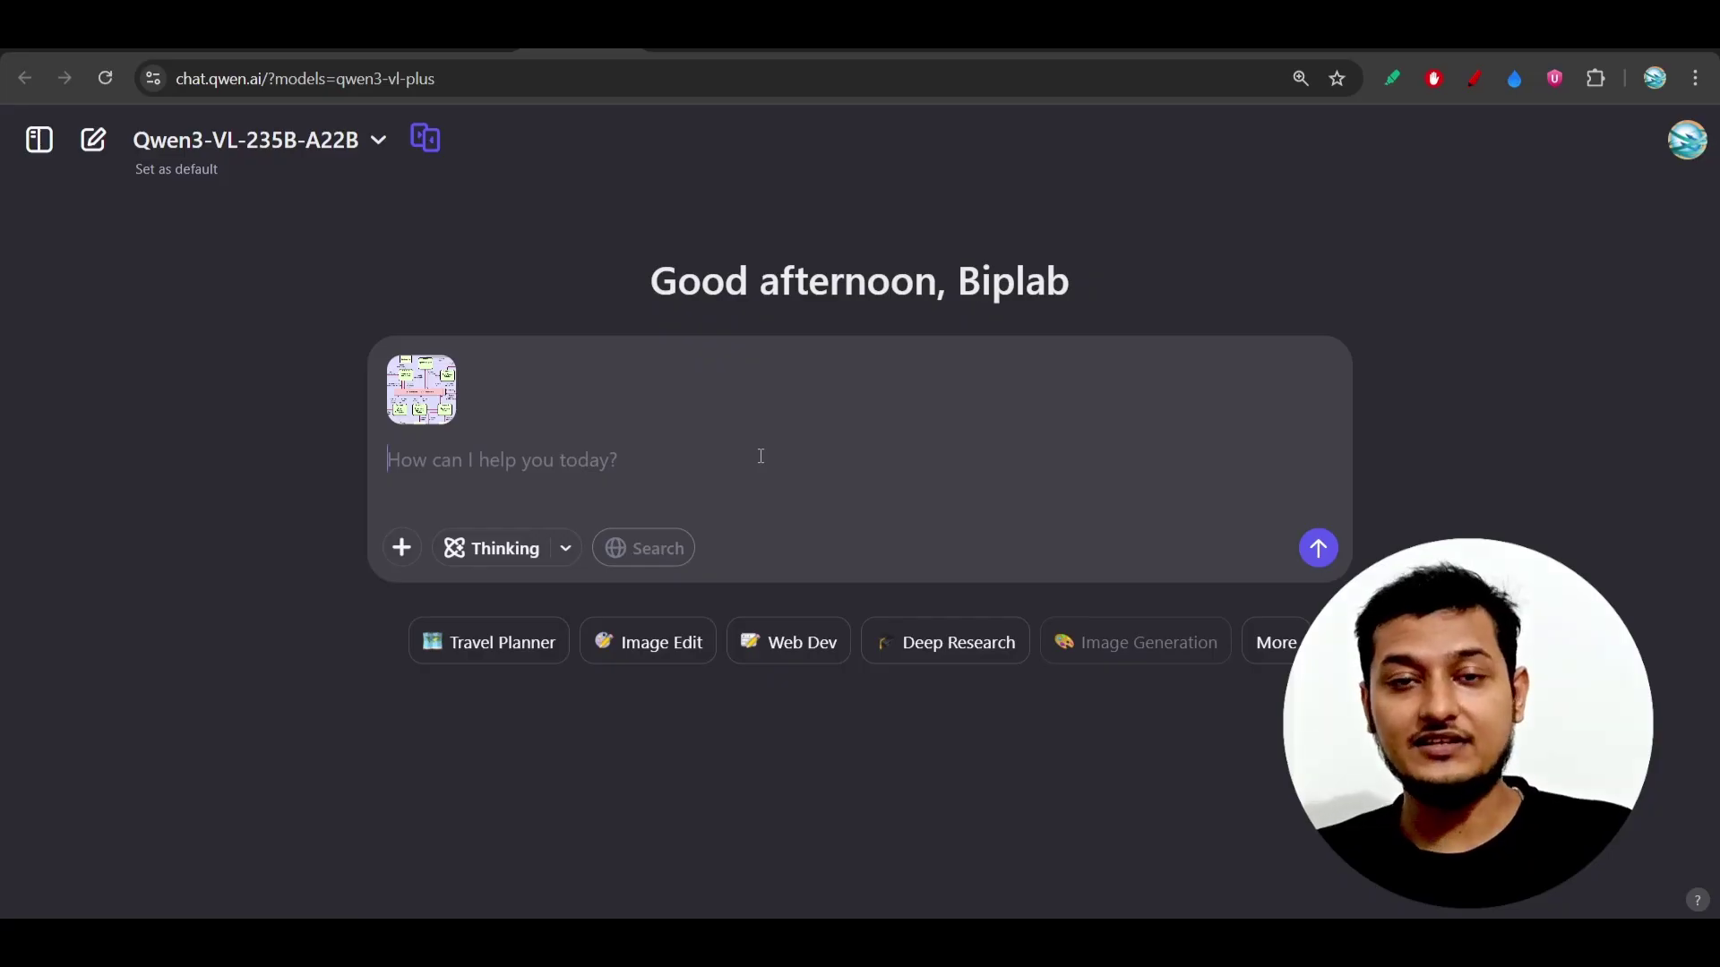
mouse_move(423, 391)
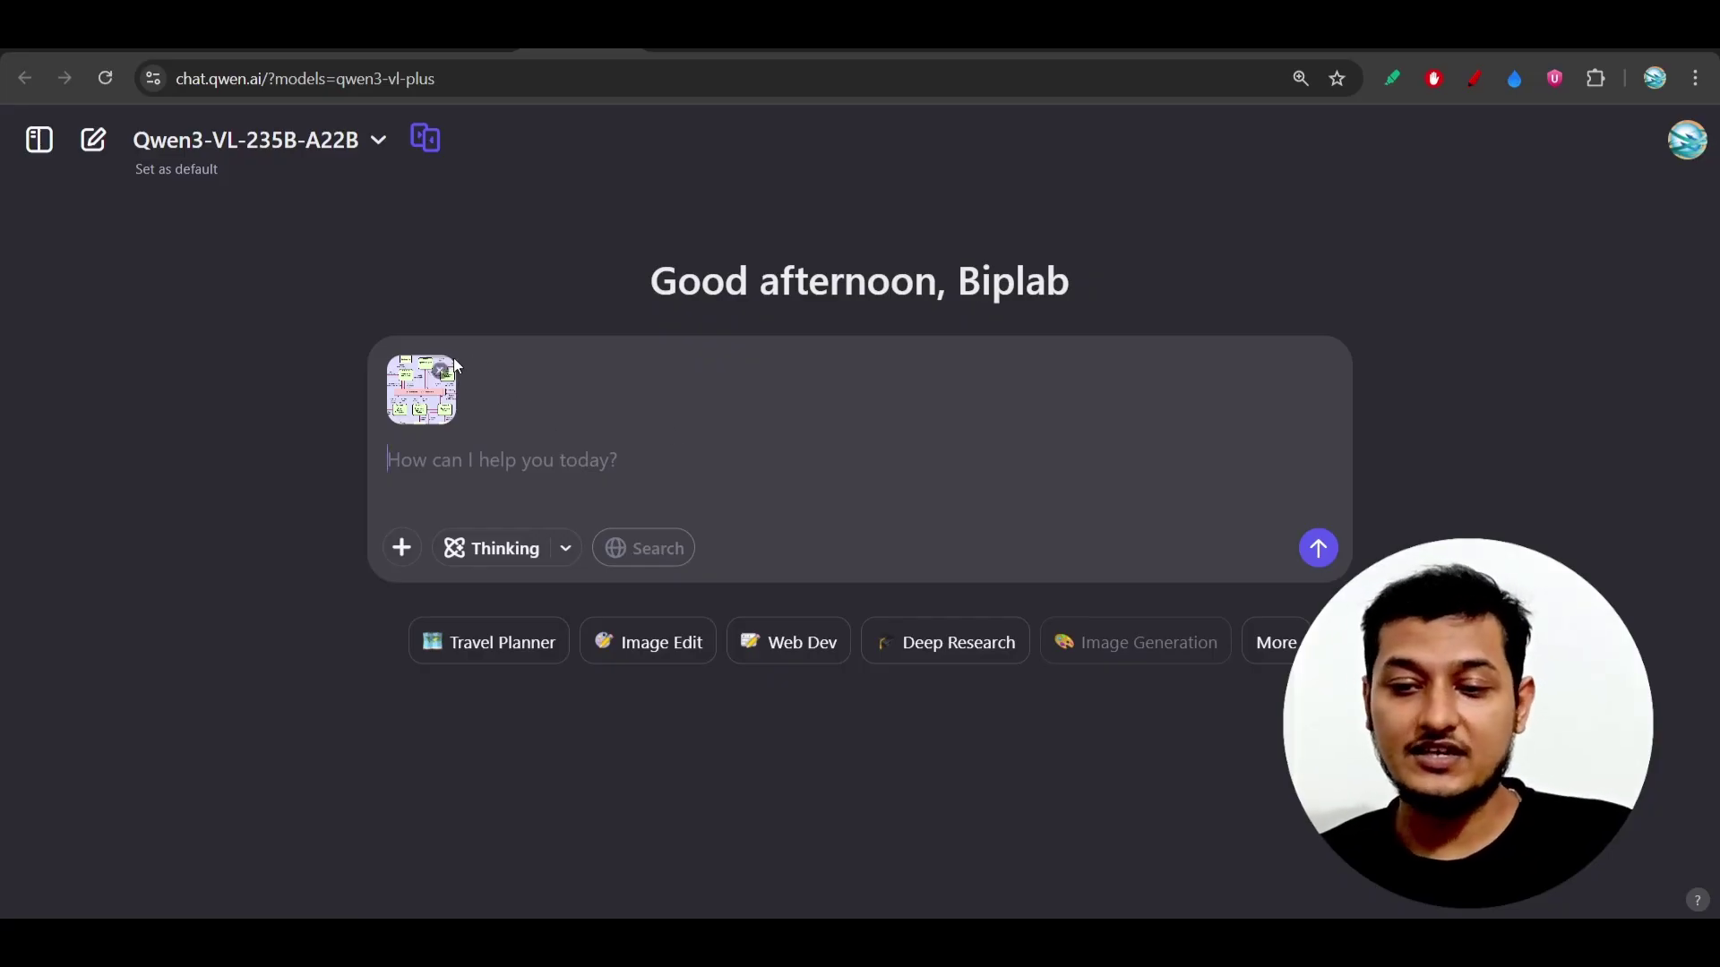
left_click(443, 371)
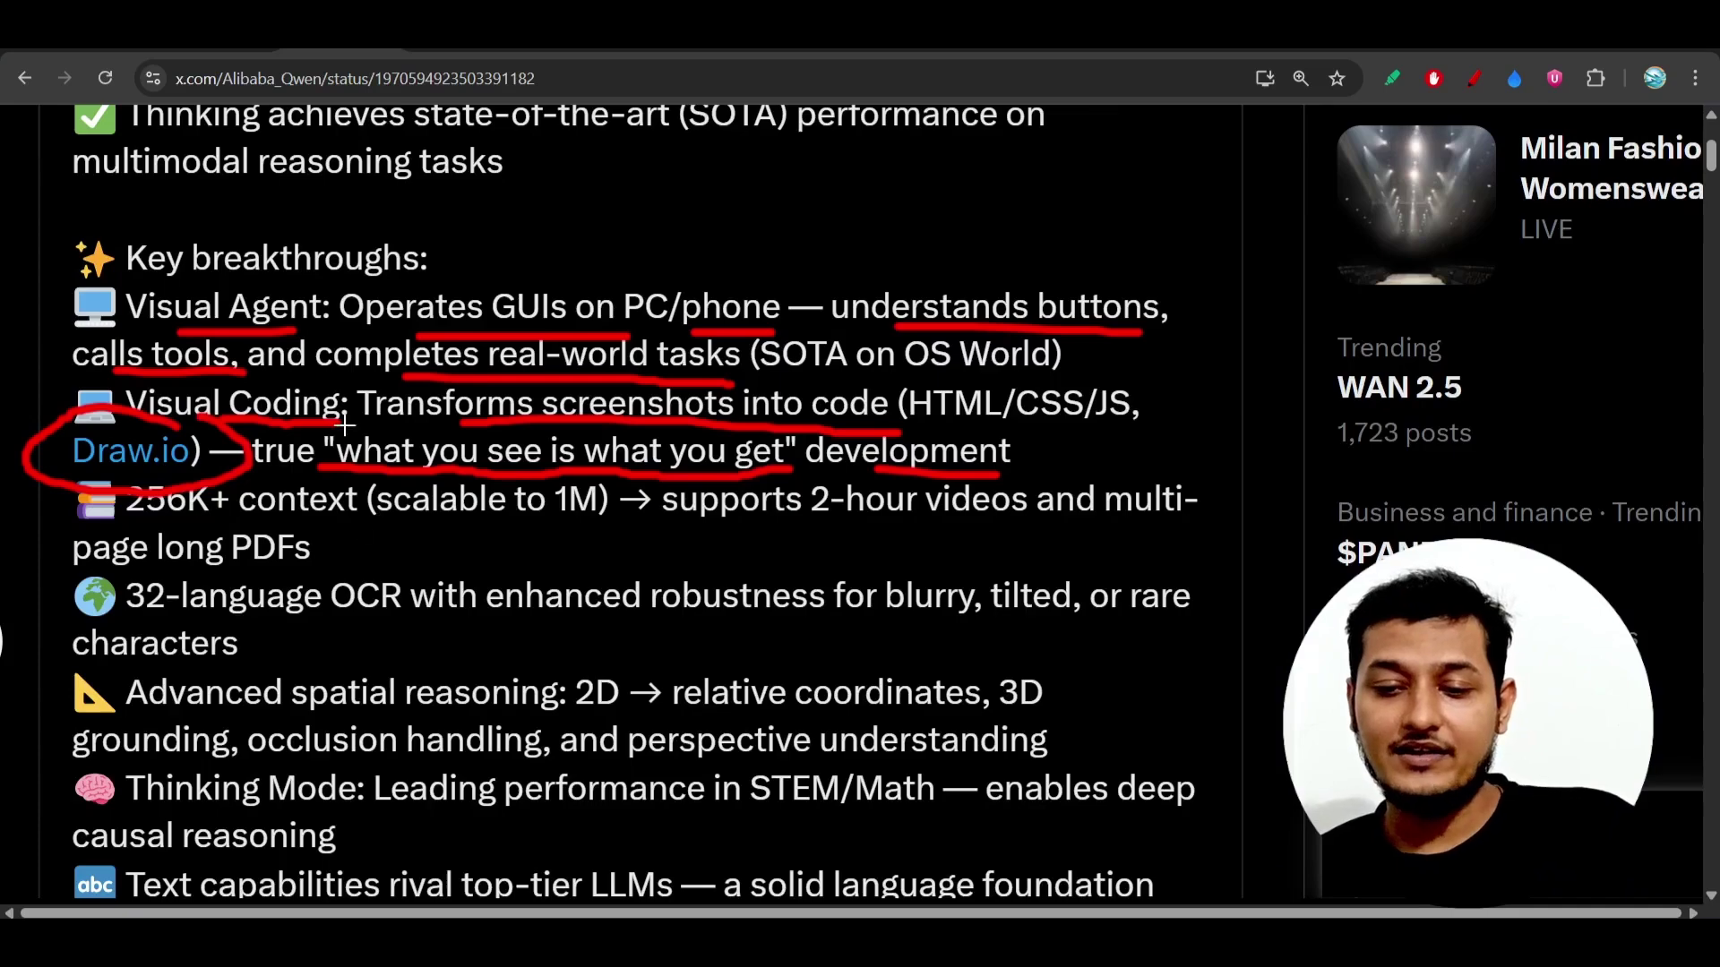
Clear the old marks and underline the 256K+ context scalable to 1M and long PDFs claims in red.
left_click_drag(164, 526, 396, 525)
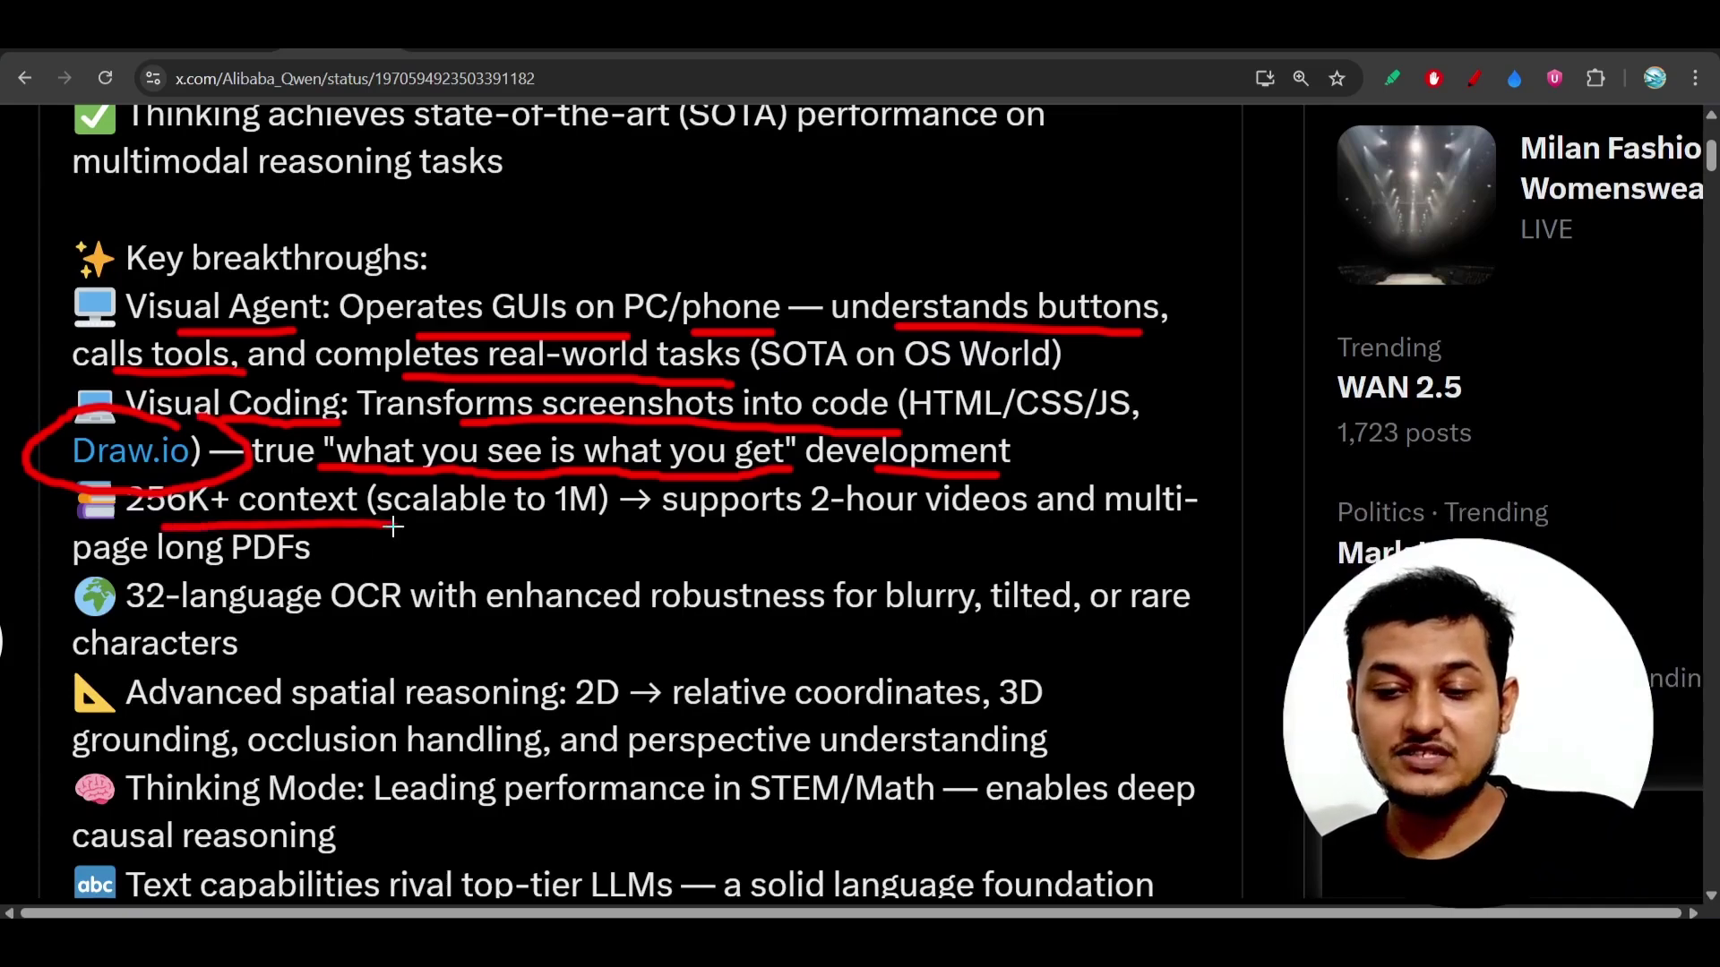
left_click(1476, 79)
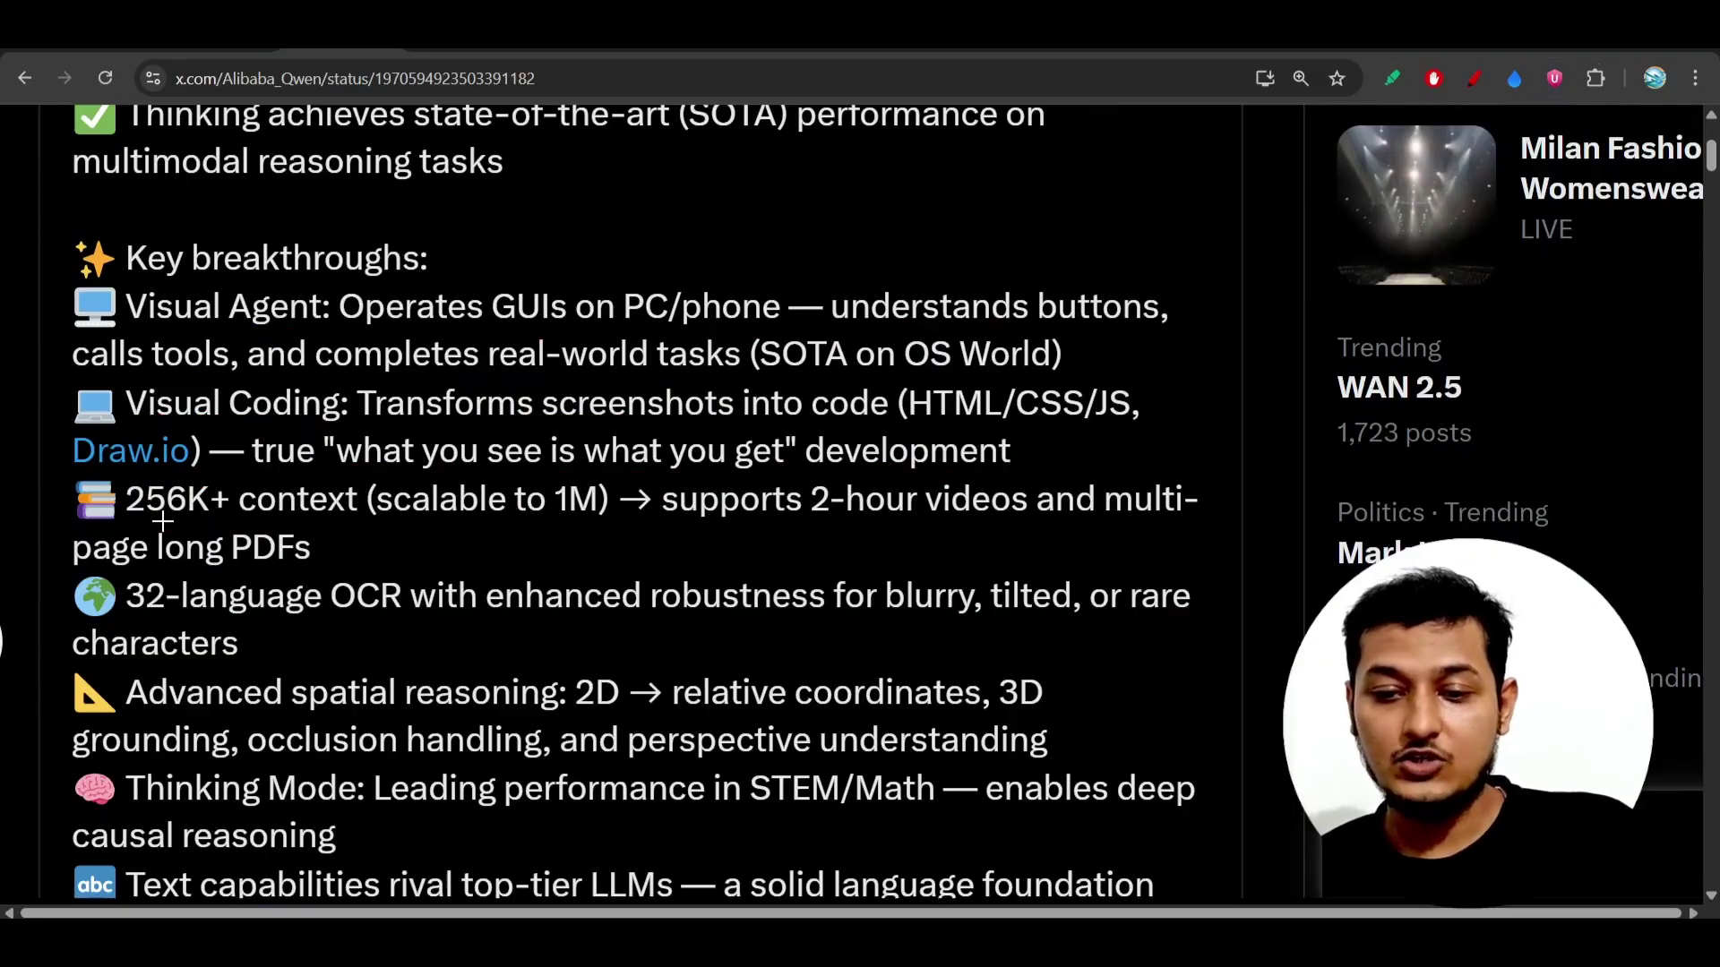
left_click_drag(184, 526, 390, 527)
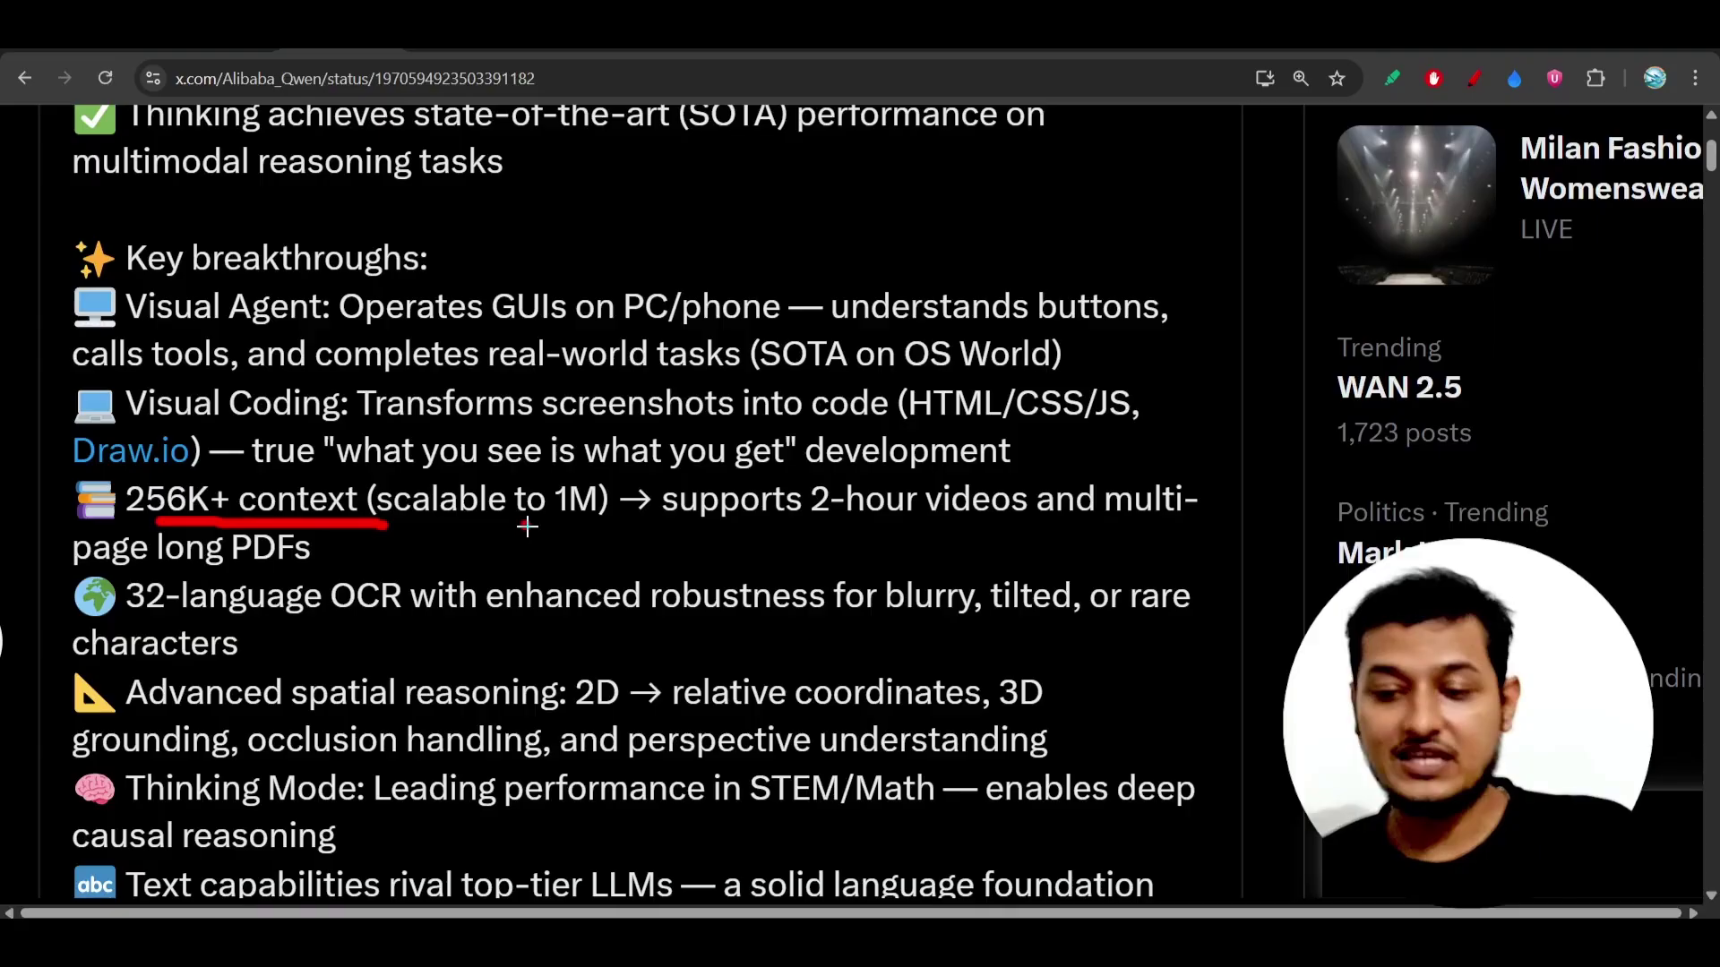
left_click_drag(522, 528, 1200, 528)
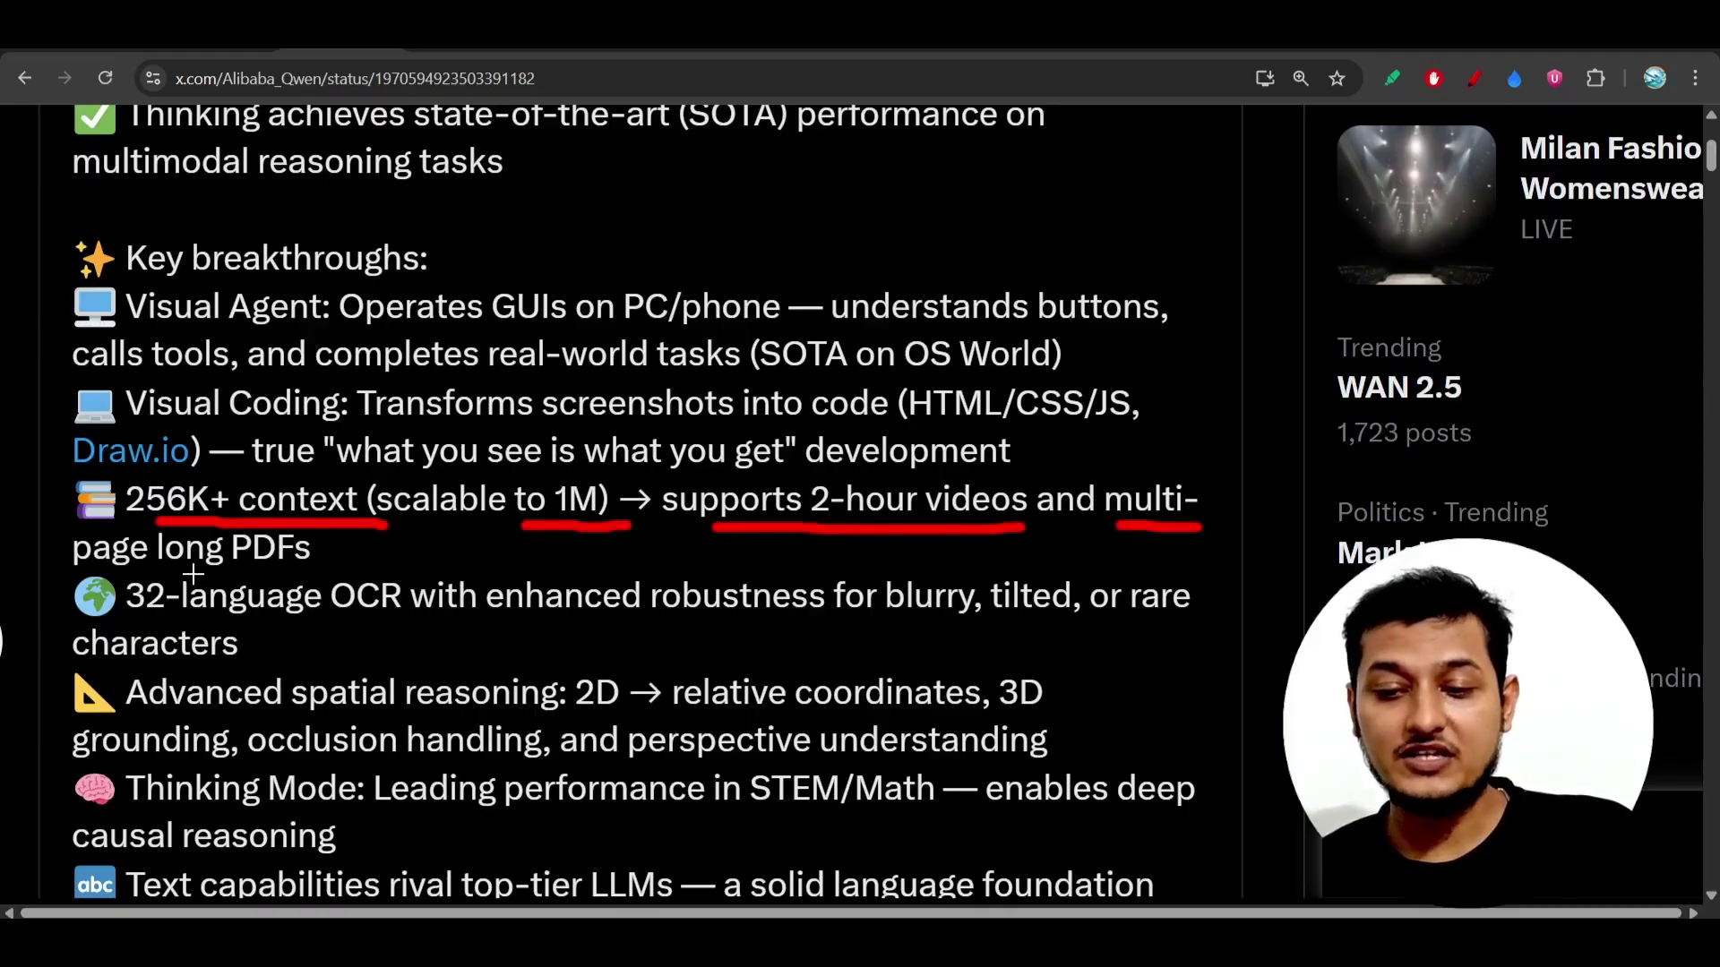
left_click_drag(193, 575, 328, 572)
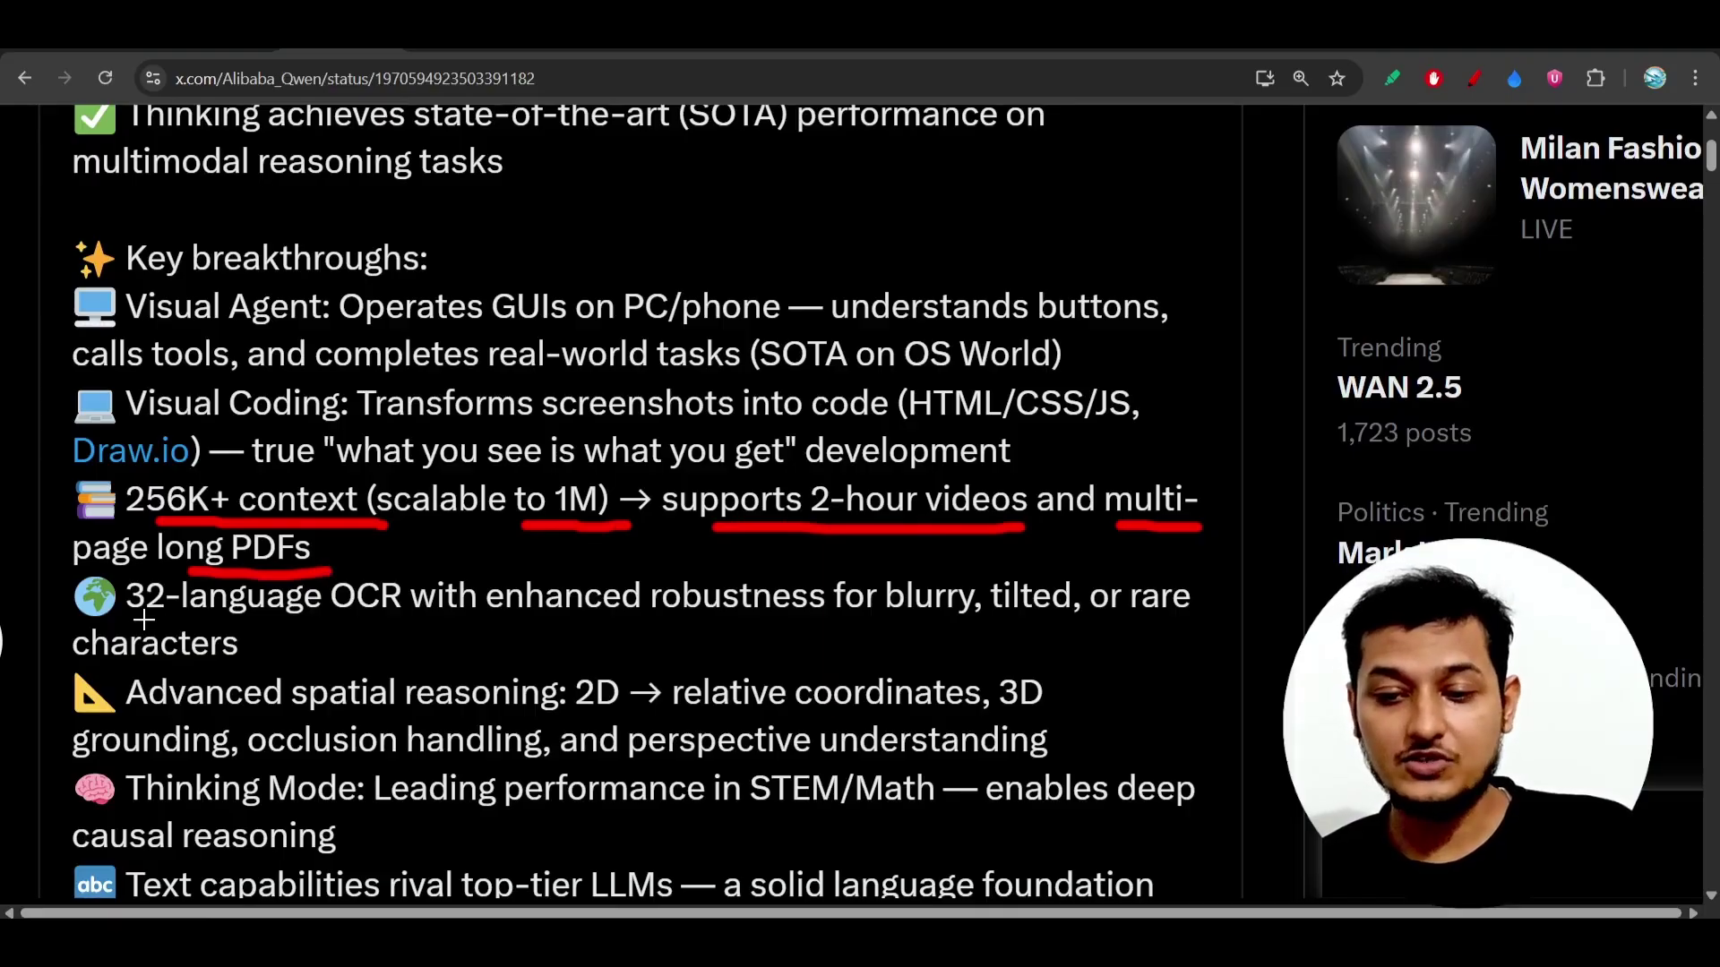
Underline 32-language OCR robustness for blurry characters and advanced spatial reasoning with occlusion handling.
left_click_drag(138, 619, 597, 627)
left_click_drag(726, 630, 1154, 630)
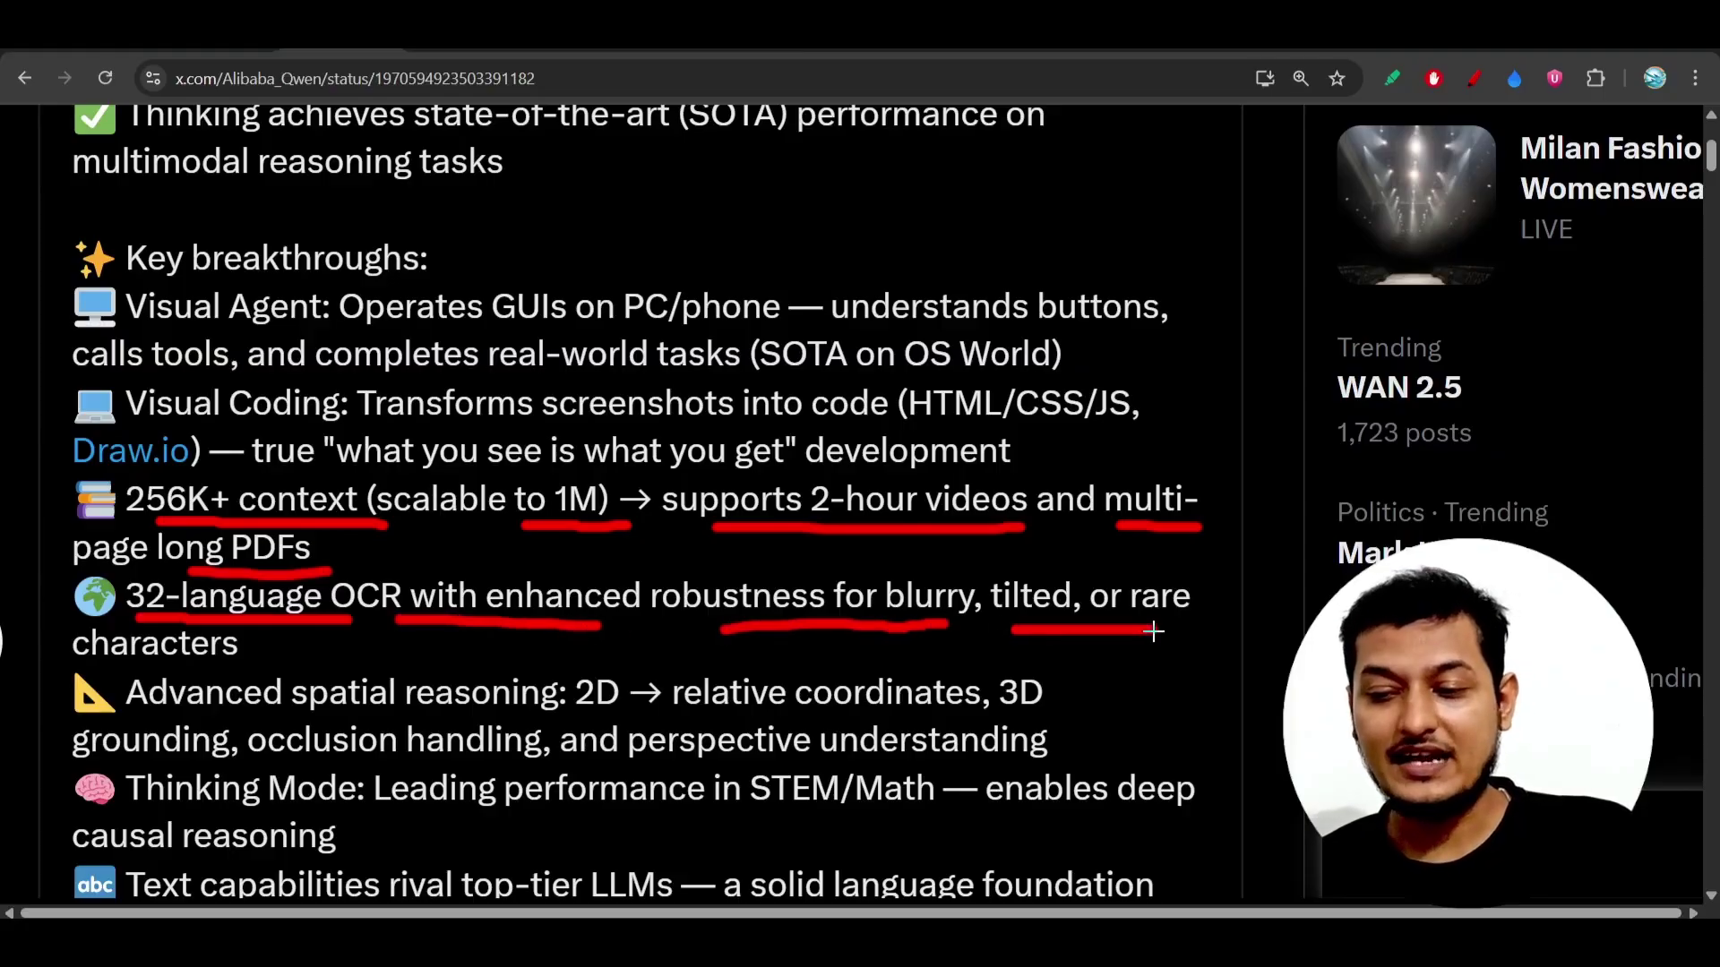
left_click_drag(184, 655, 354, 654)
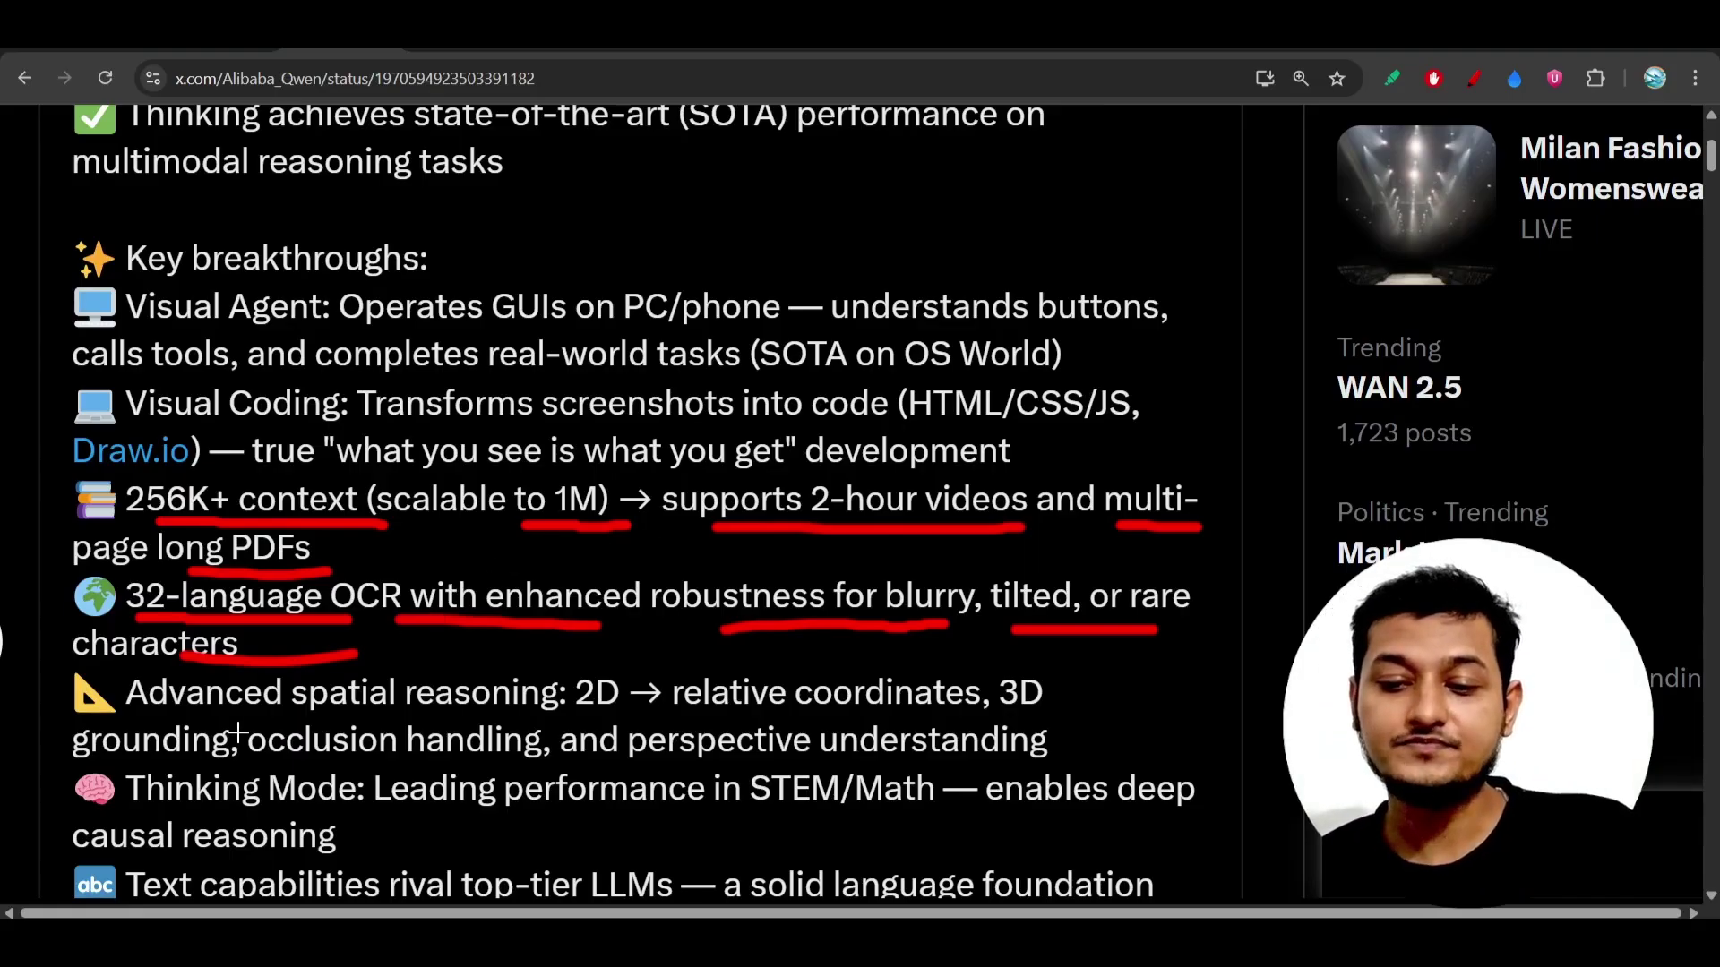
left_click_drag(206, 723, 973, 721)
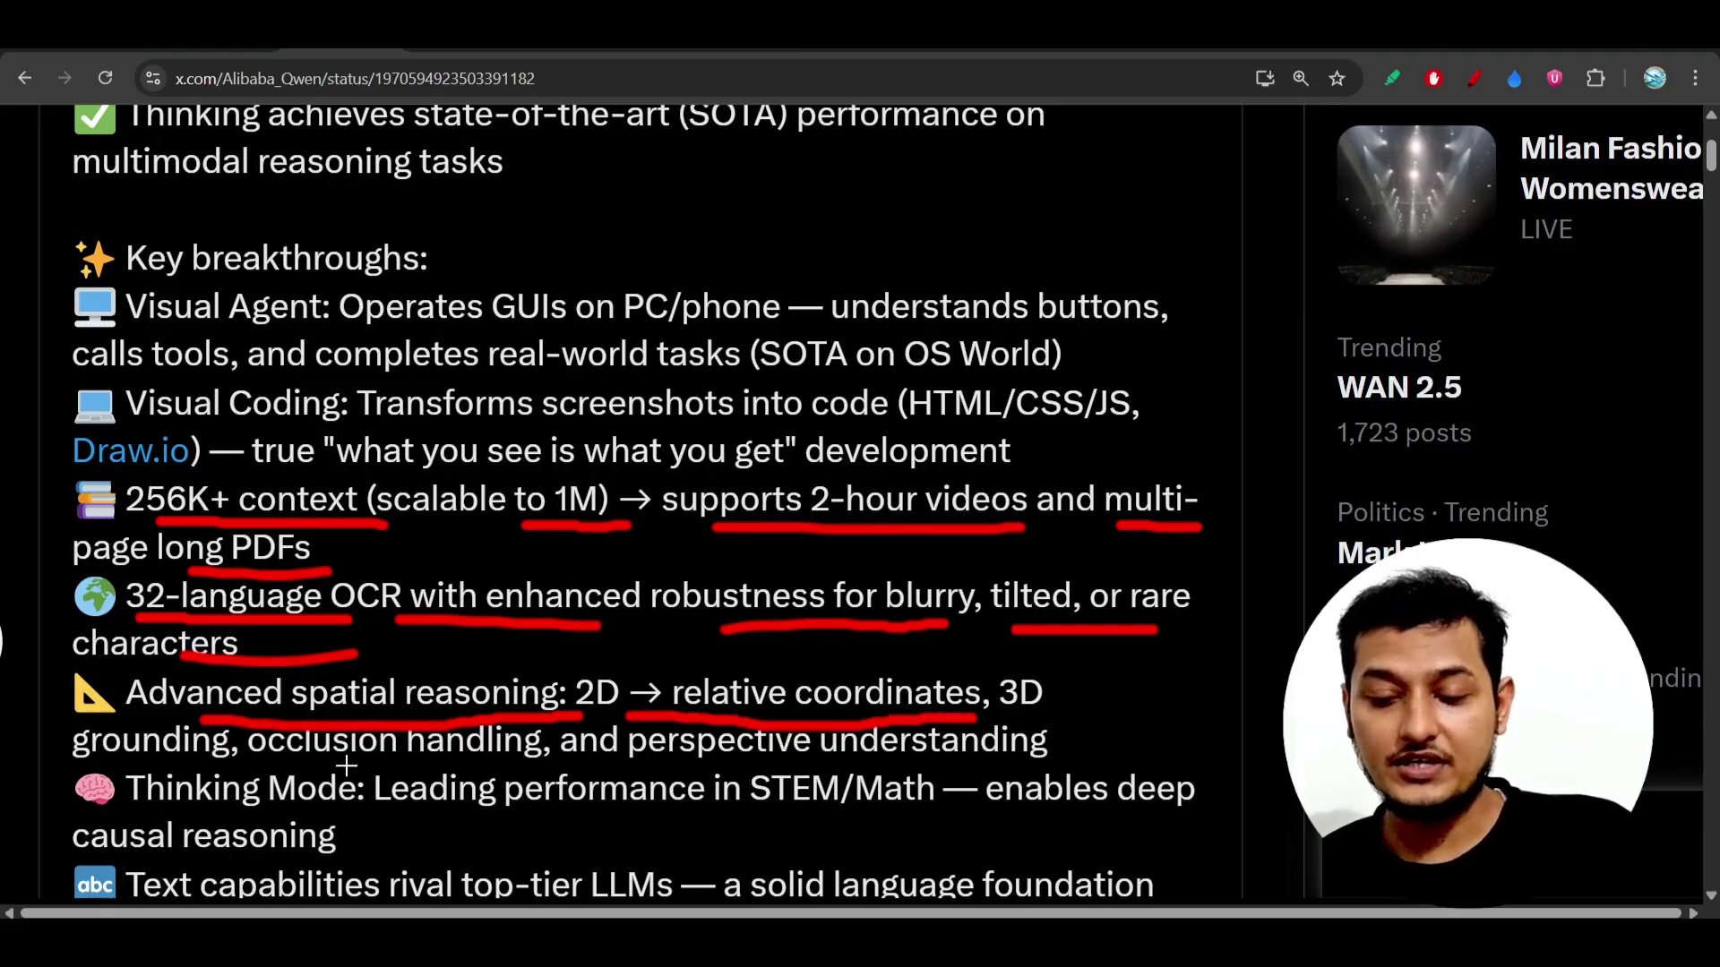
left_click_drag(269, 766, 706, 768)
left_click_drag(876, 767, 1028, 770)
scroll(1016, 768, "down", 3)
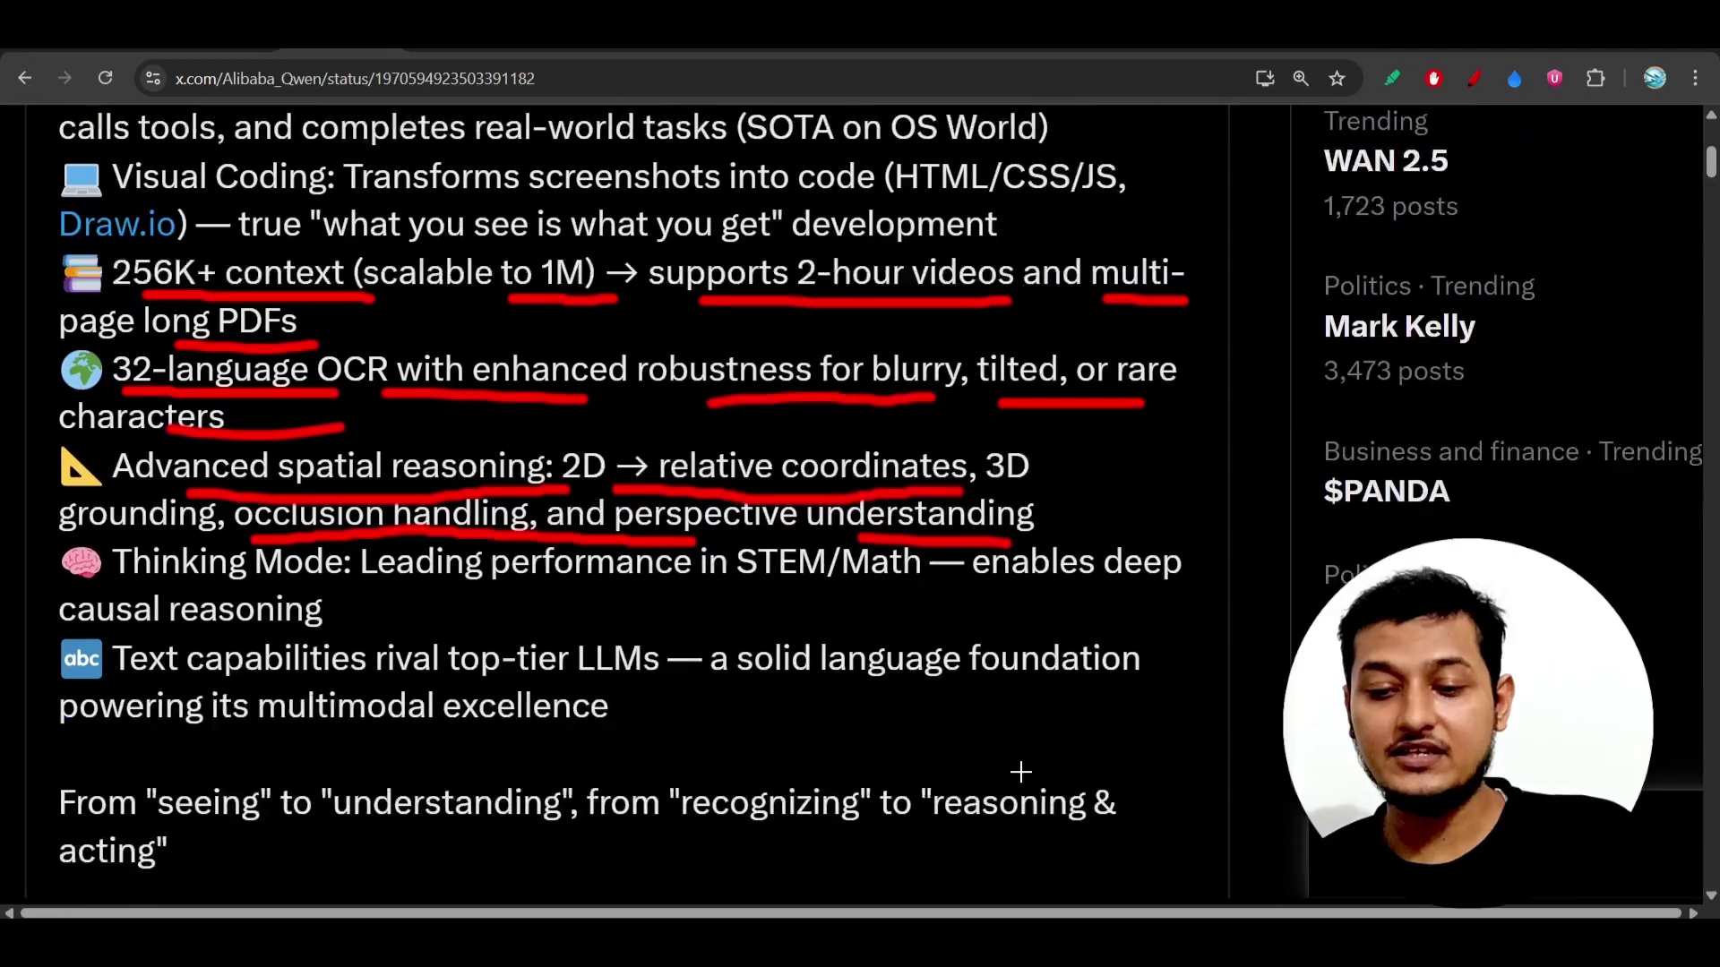
Underline leading STEM/Math performance enabling deep causal reasoning and text capabilities rivalling top-tier LLMs.
left_click_drag(378, 524, 904, 527)
left_click_drag(1034, 512, 1180, 508)
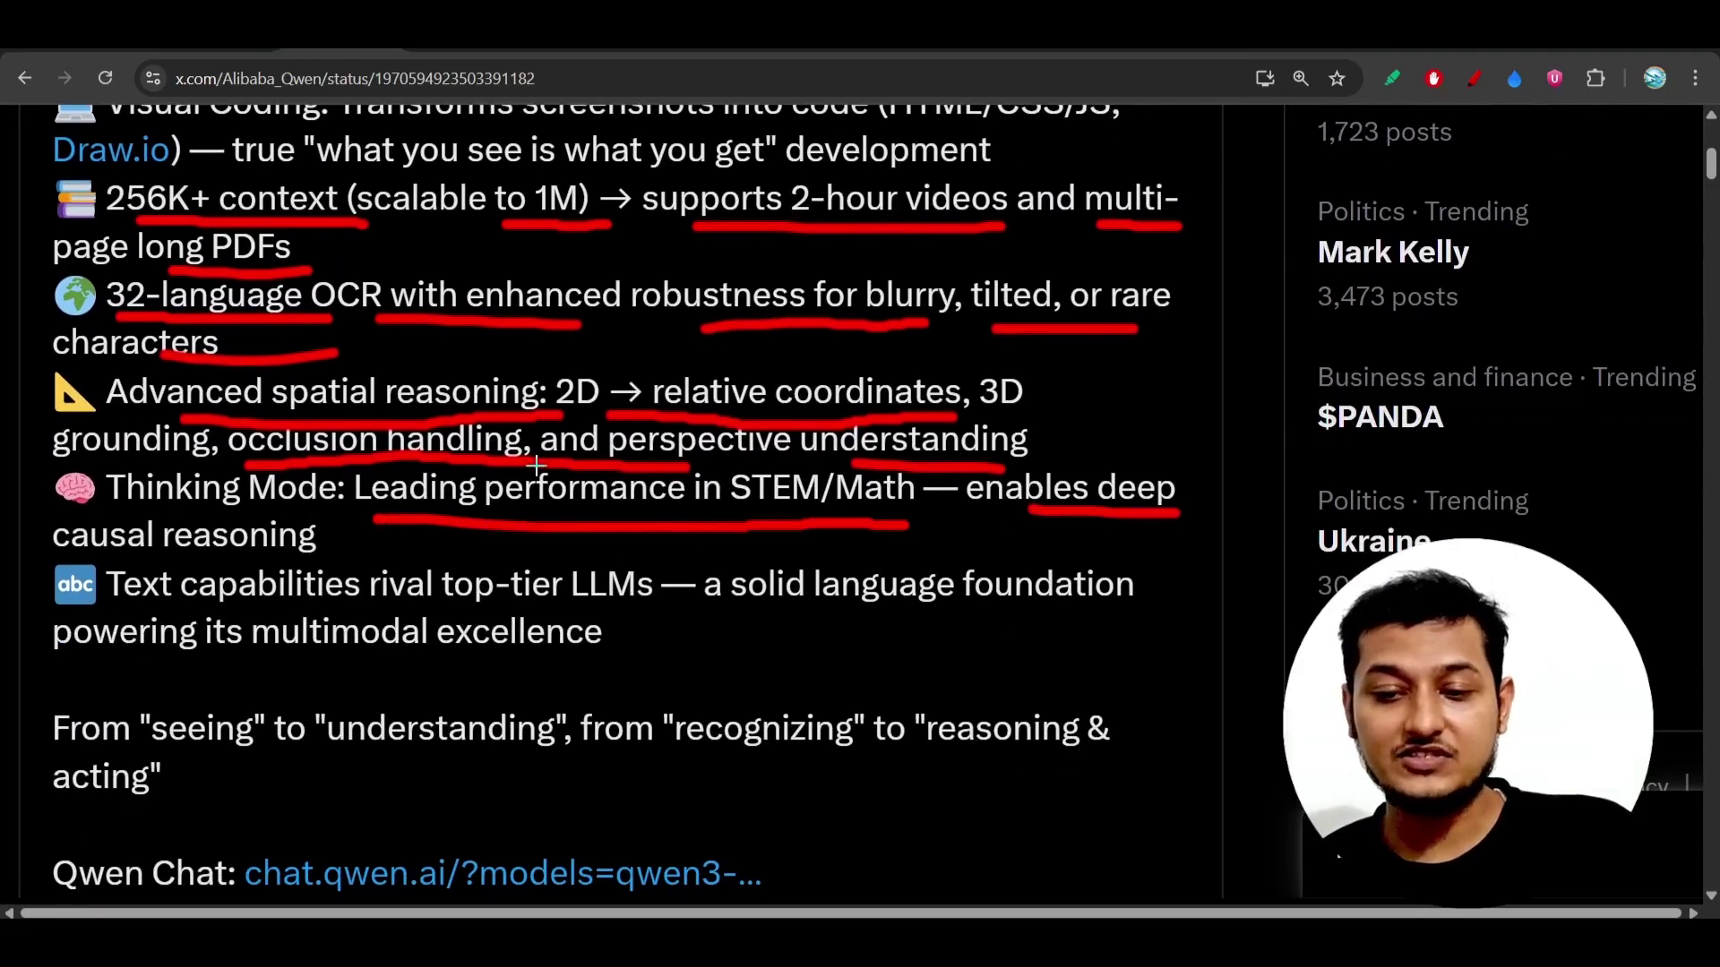
left_click_drag(119, 564, 315, 568)
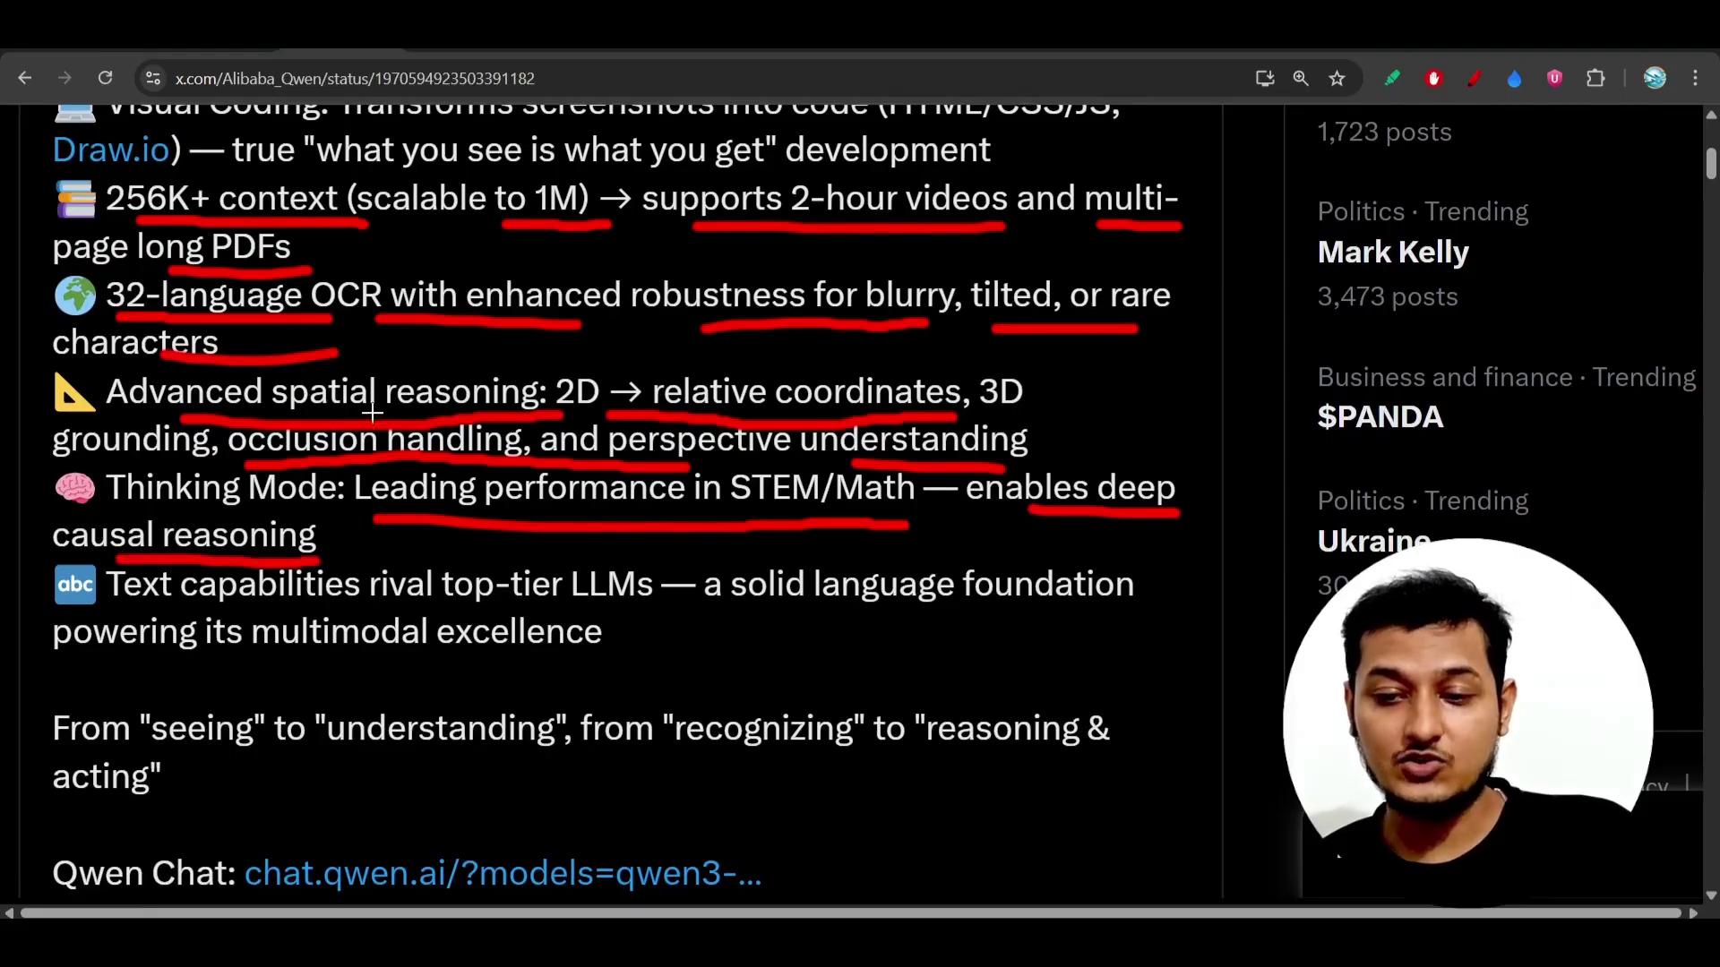
scroll(327, 416, "up", 1)
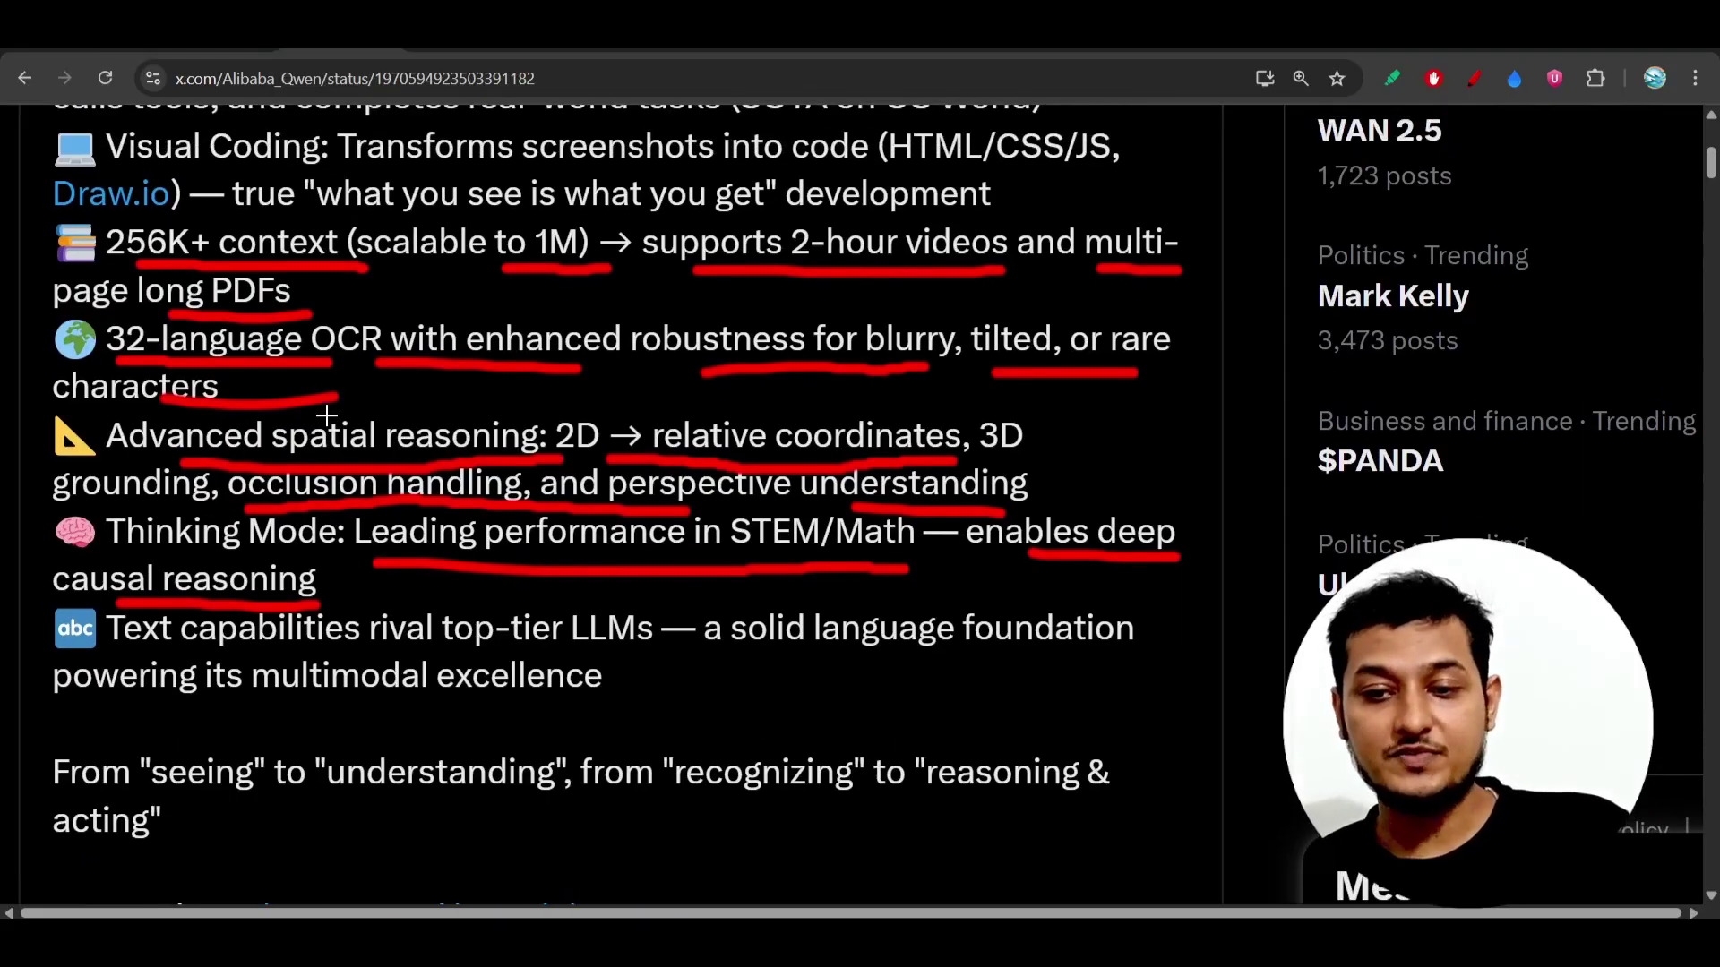
scroll(326, 417, "down", 2)
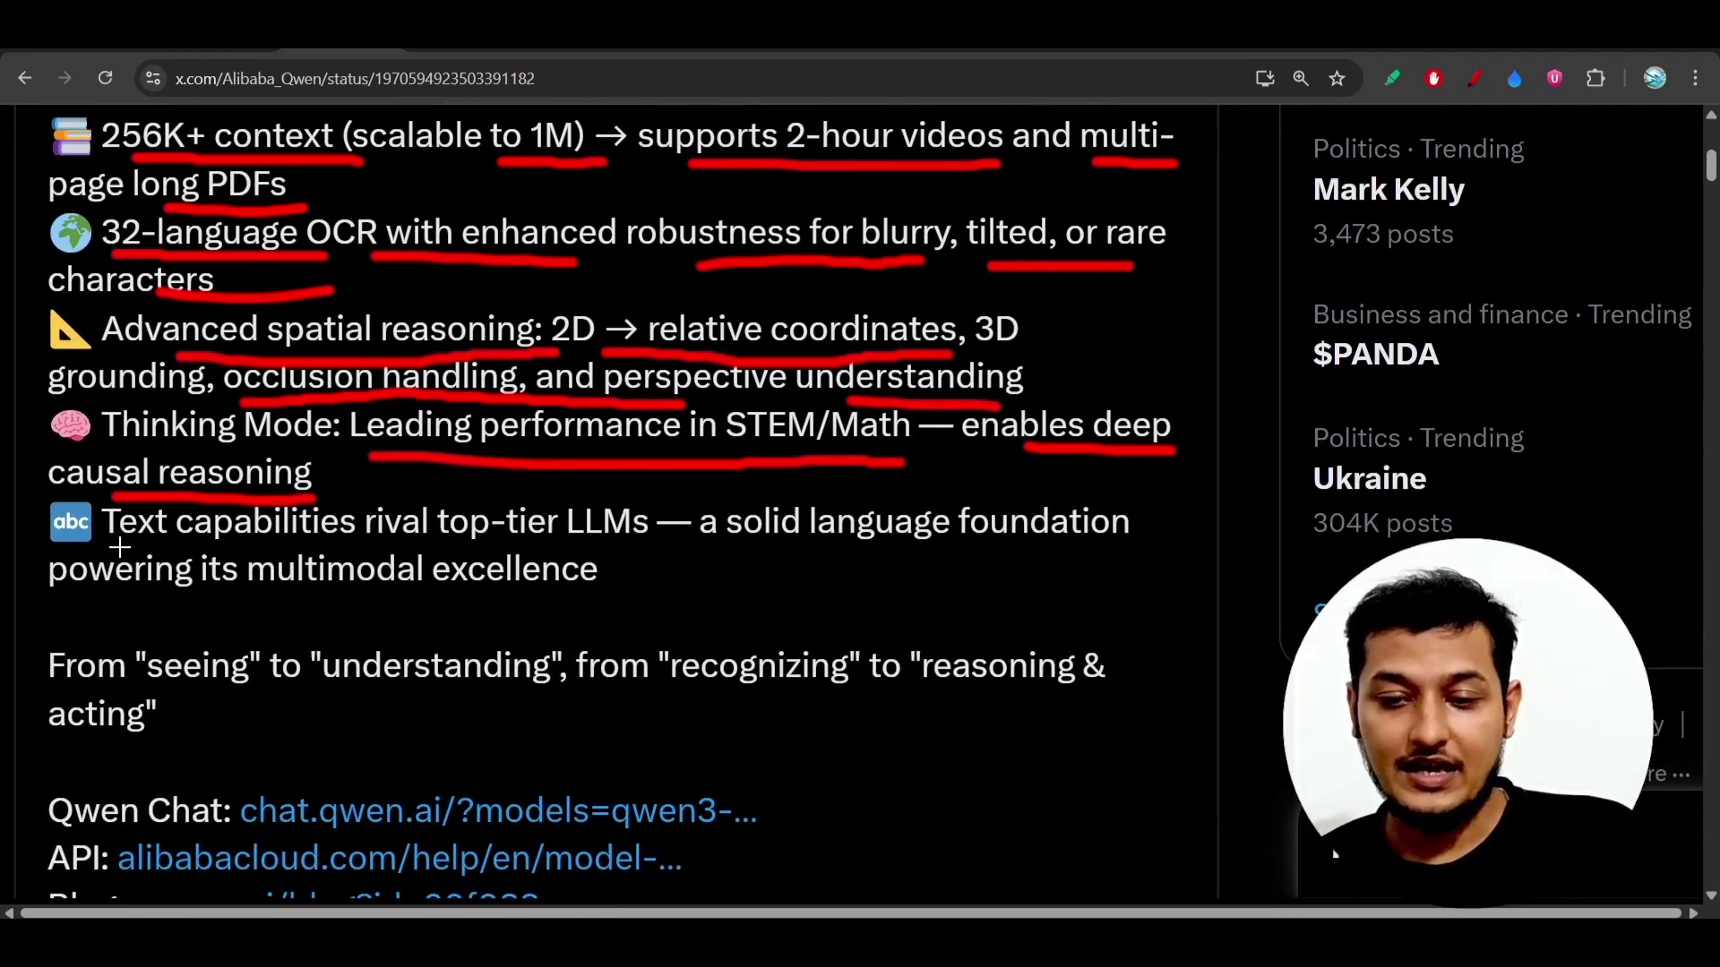
left_click_drag(117, 545, 619, 541)
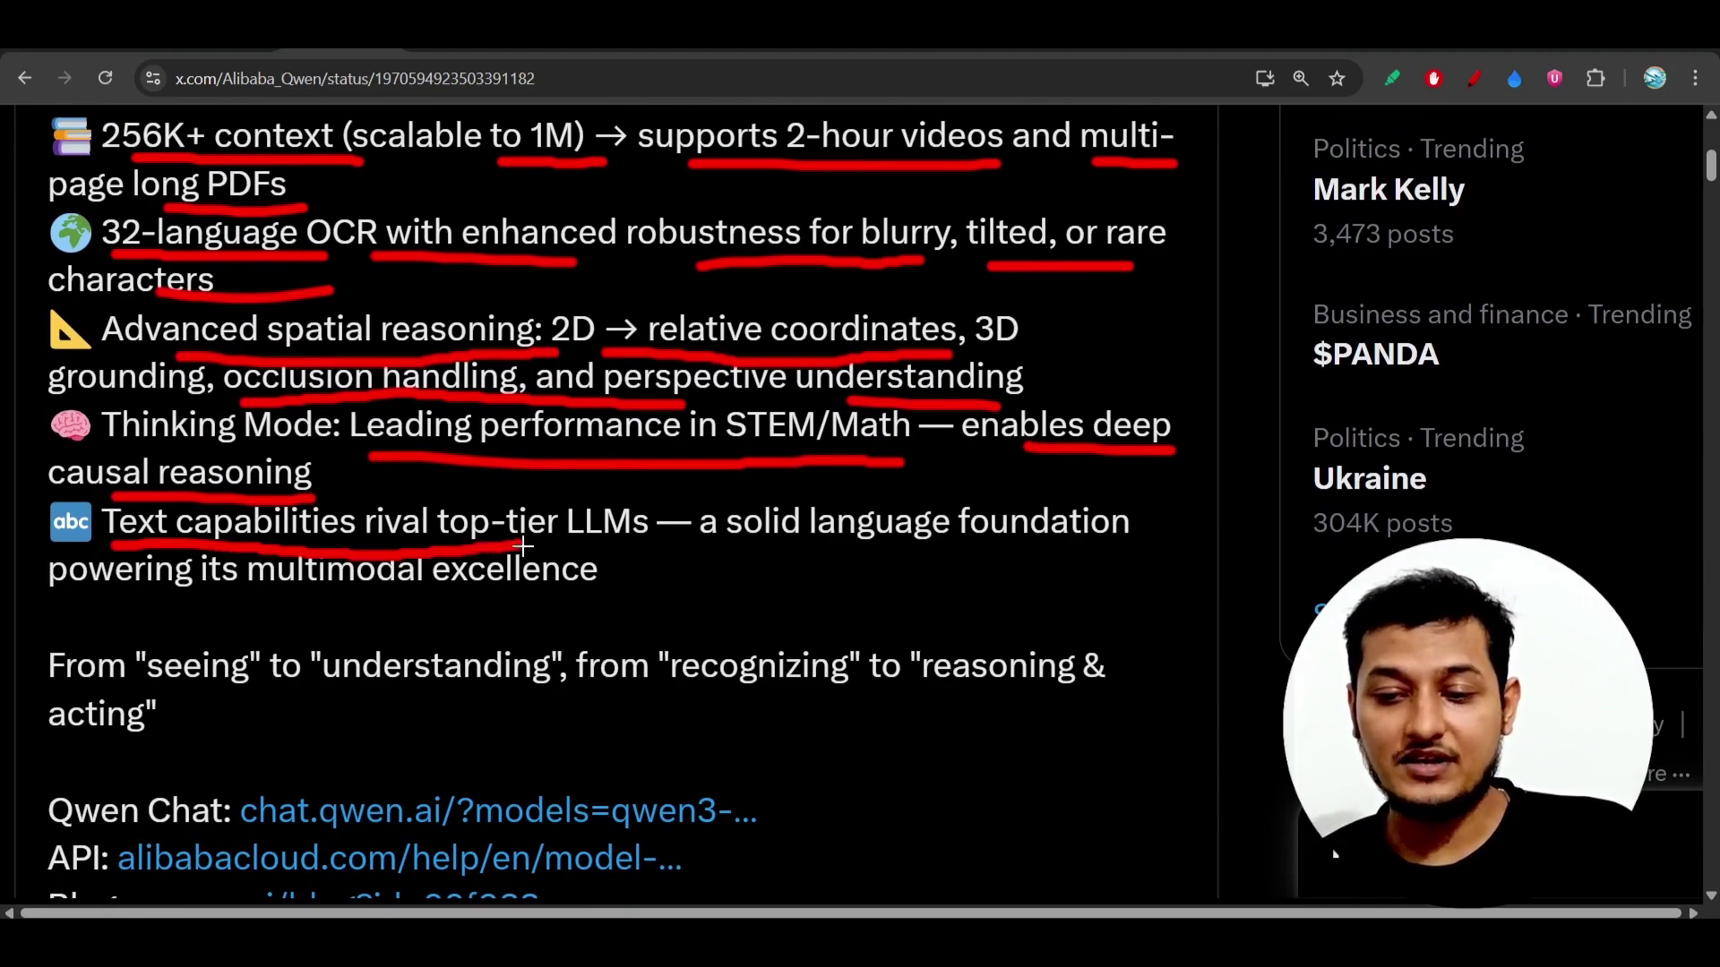
left_click_drag(749, 562, 1060, 564)
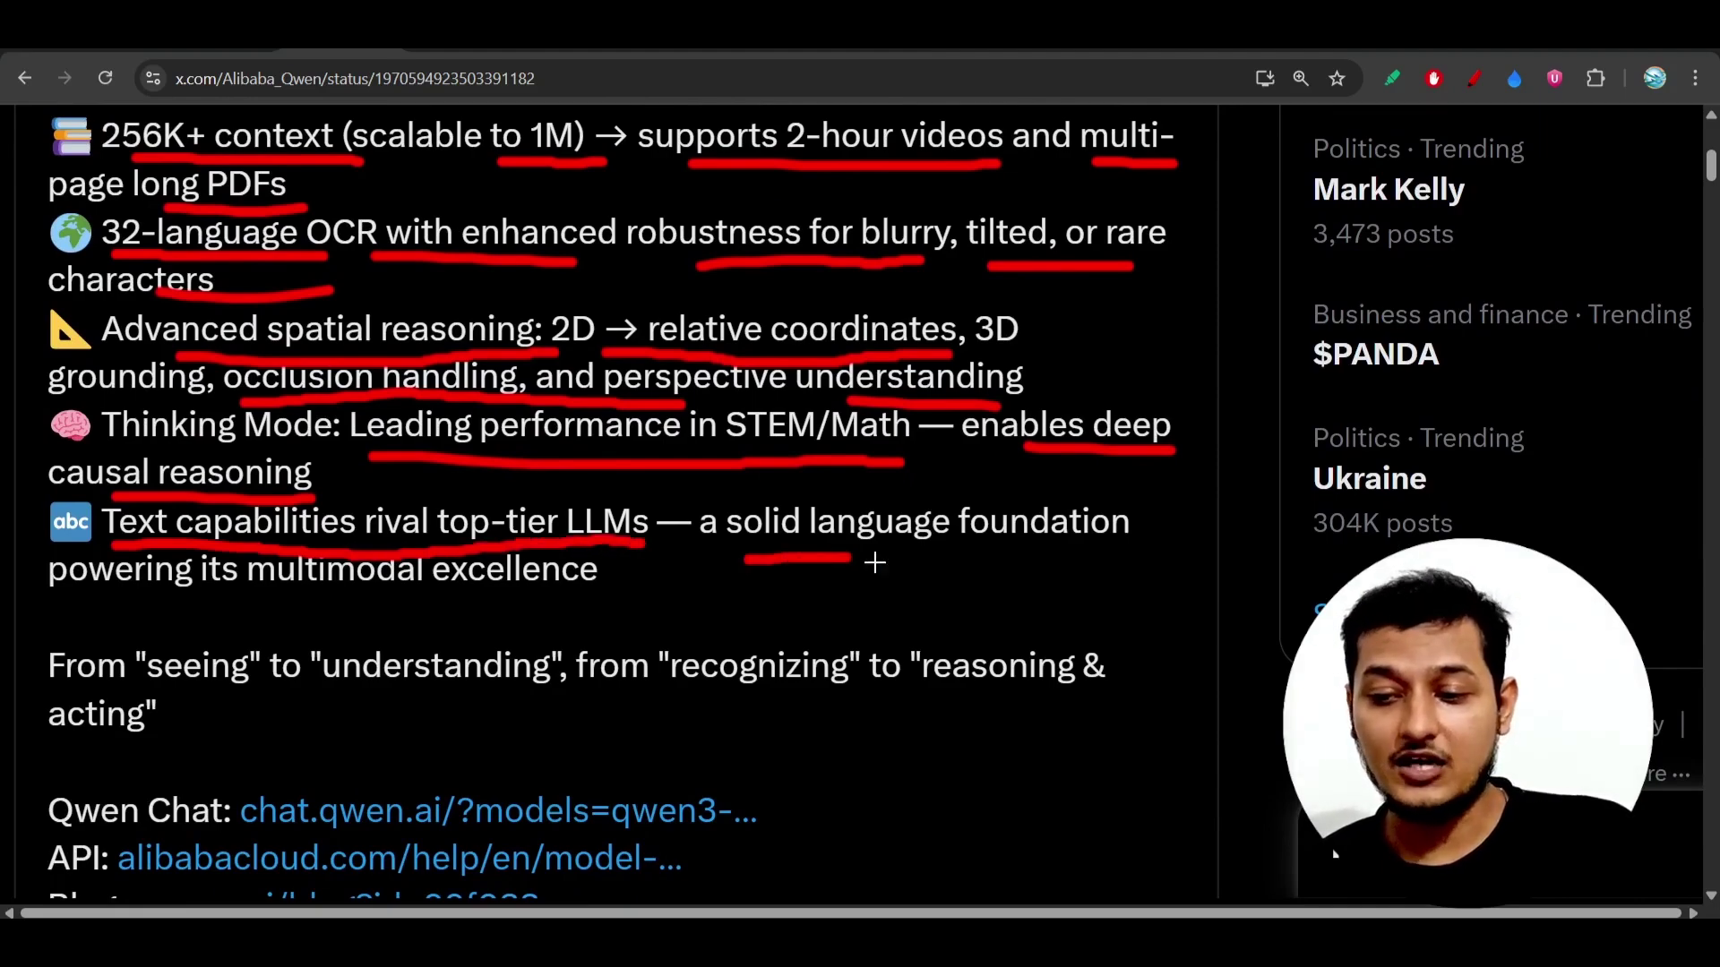
left_click_drag(114, 609, 609, 592)
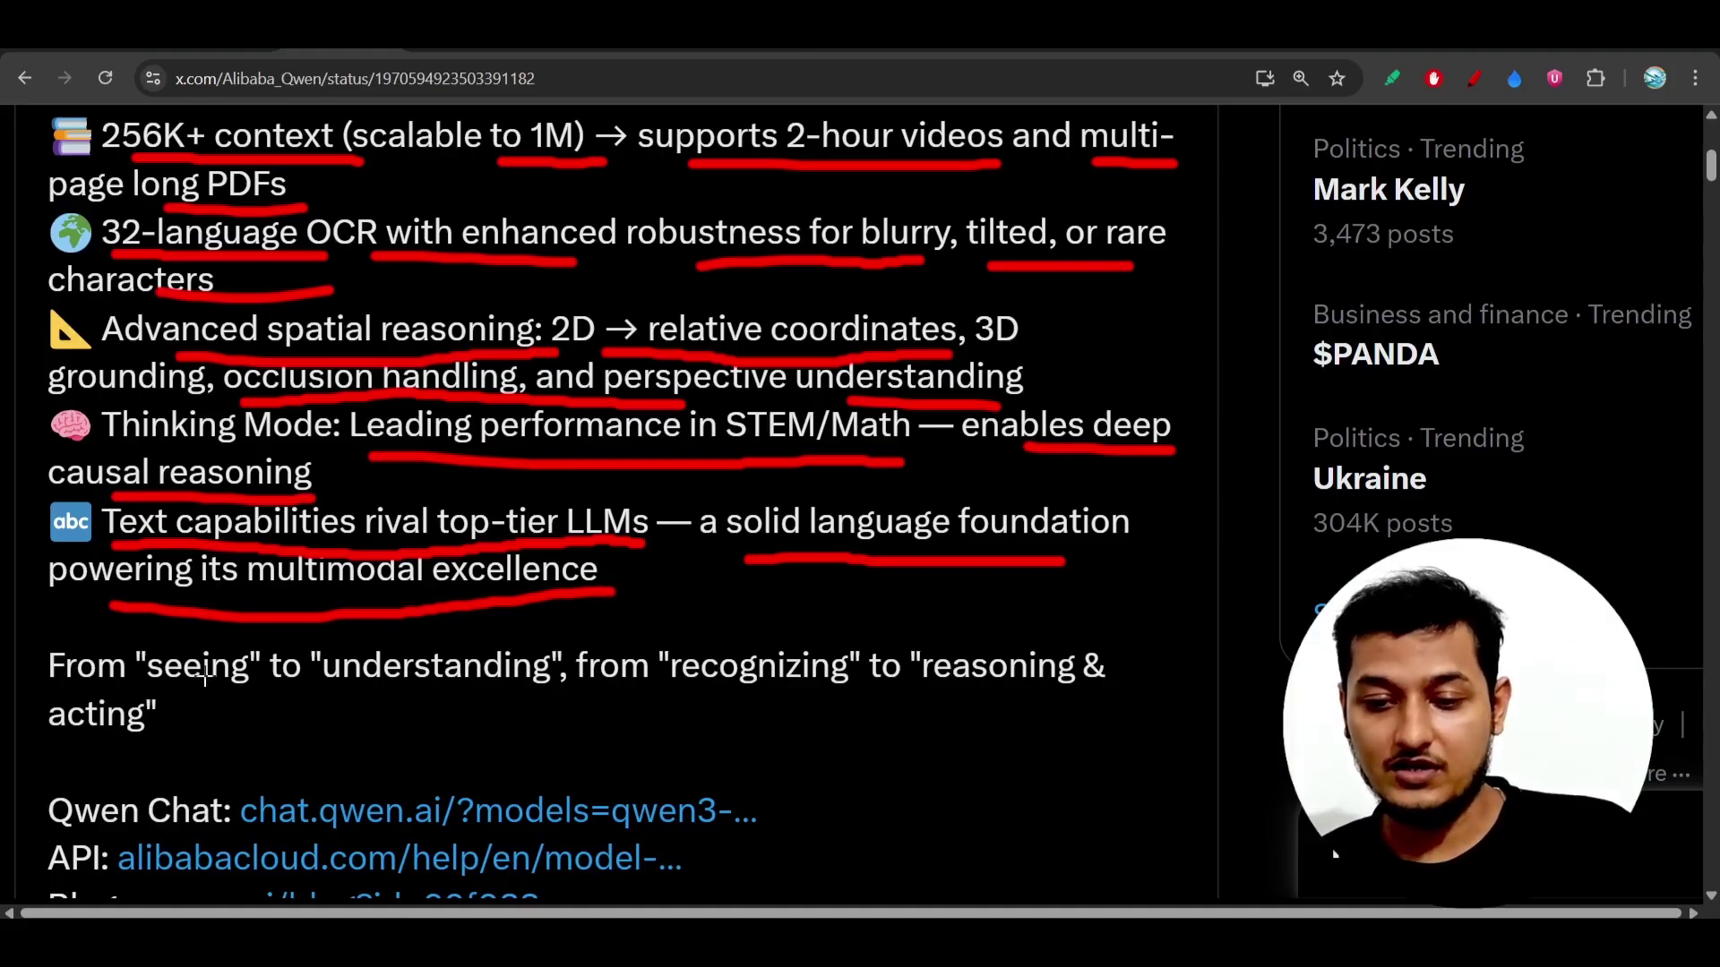
Underline the closing line from seeing to understanding, recognizing to reasoning, and acting.
left_click_drag(135, 688, 441, 698)
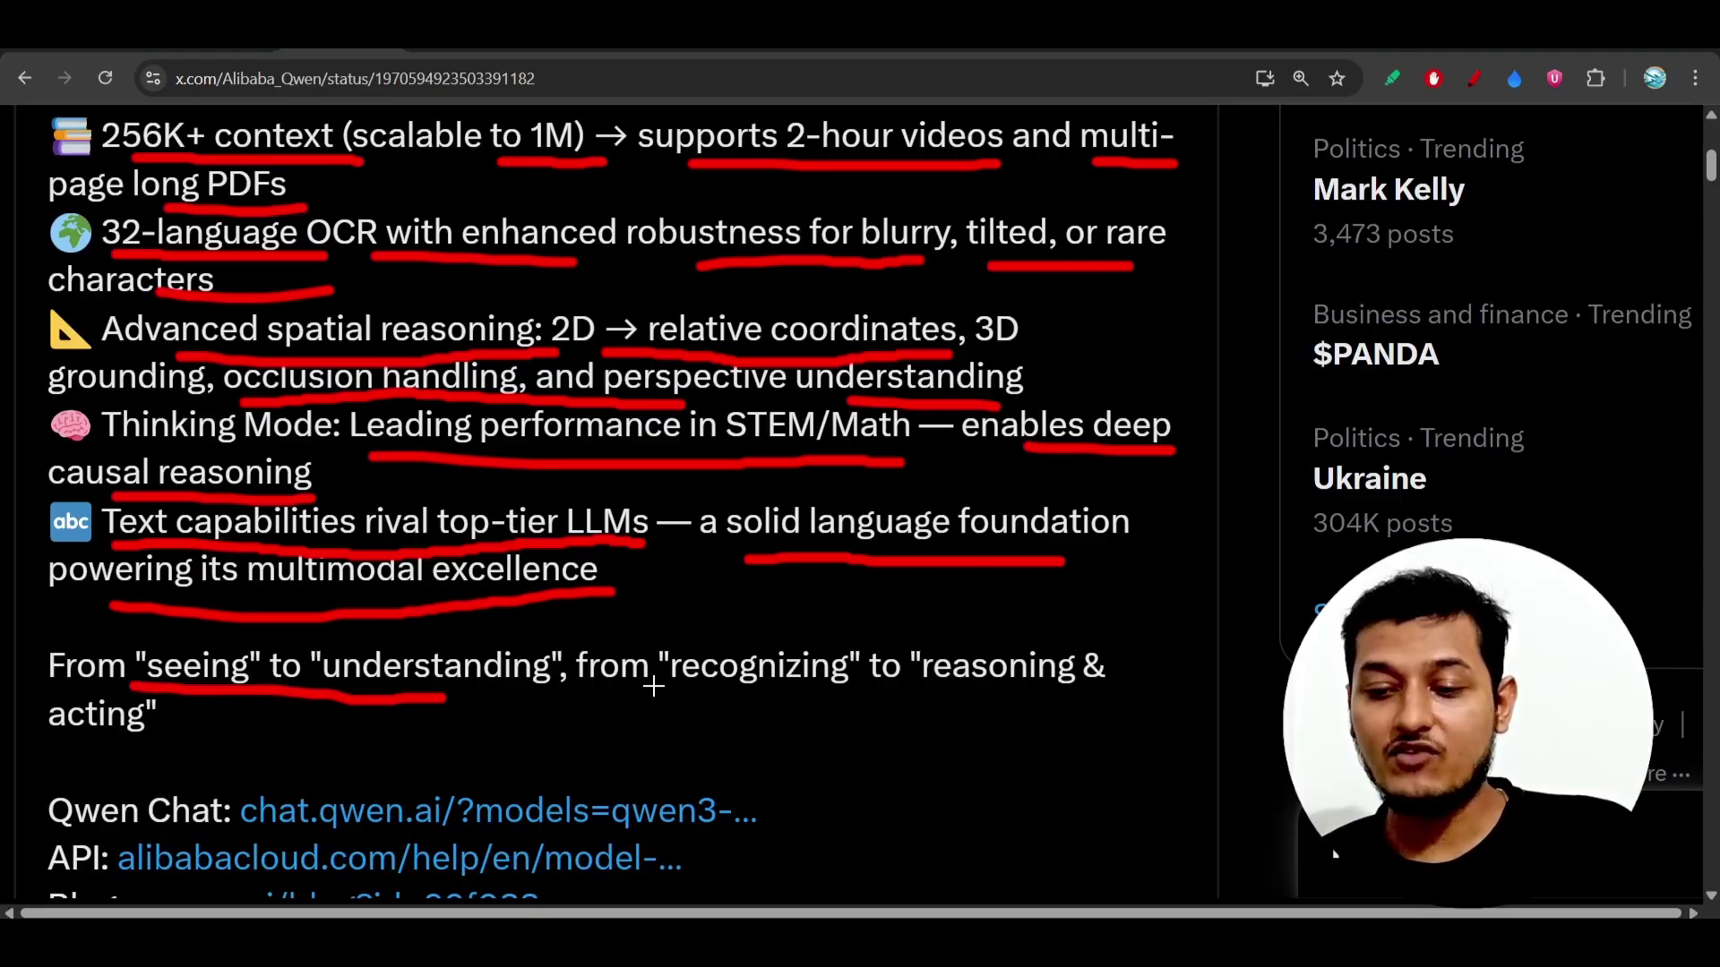
left_click_drag(653, 685, 1036, 688)
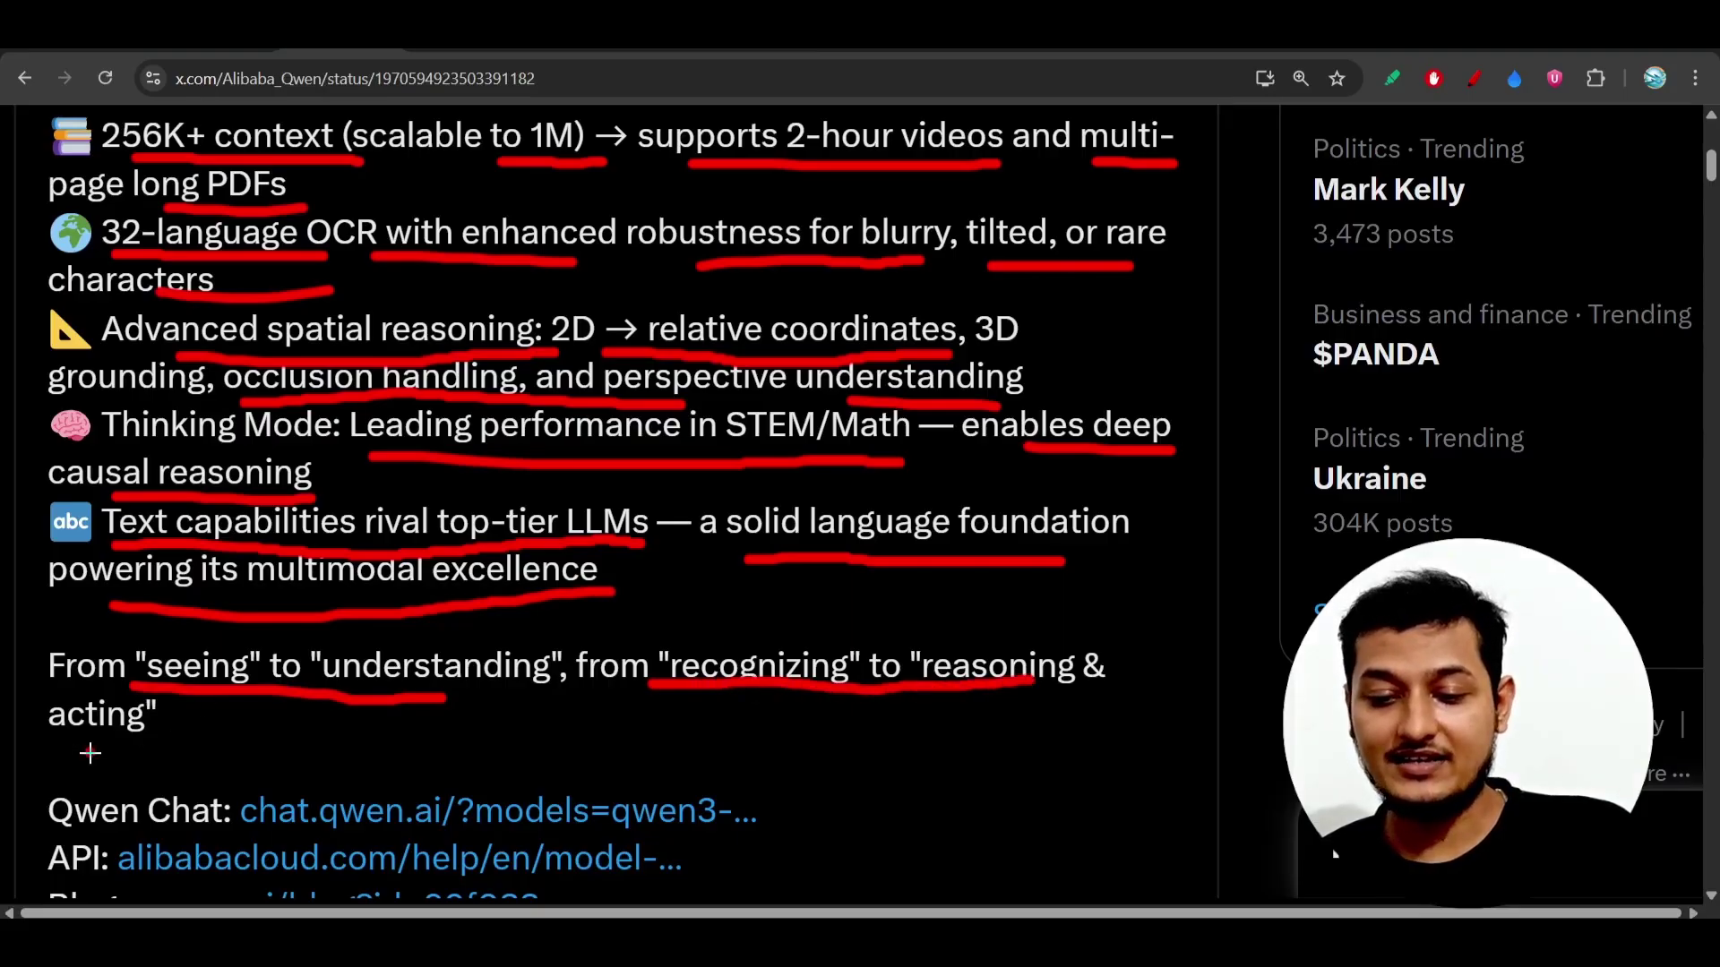
left_click_drag(91, 754, 190, 755)
scroll(469, 618, "up", 1)
scroll(469, 619, "up", 3)
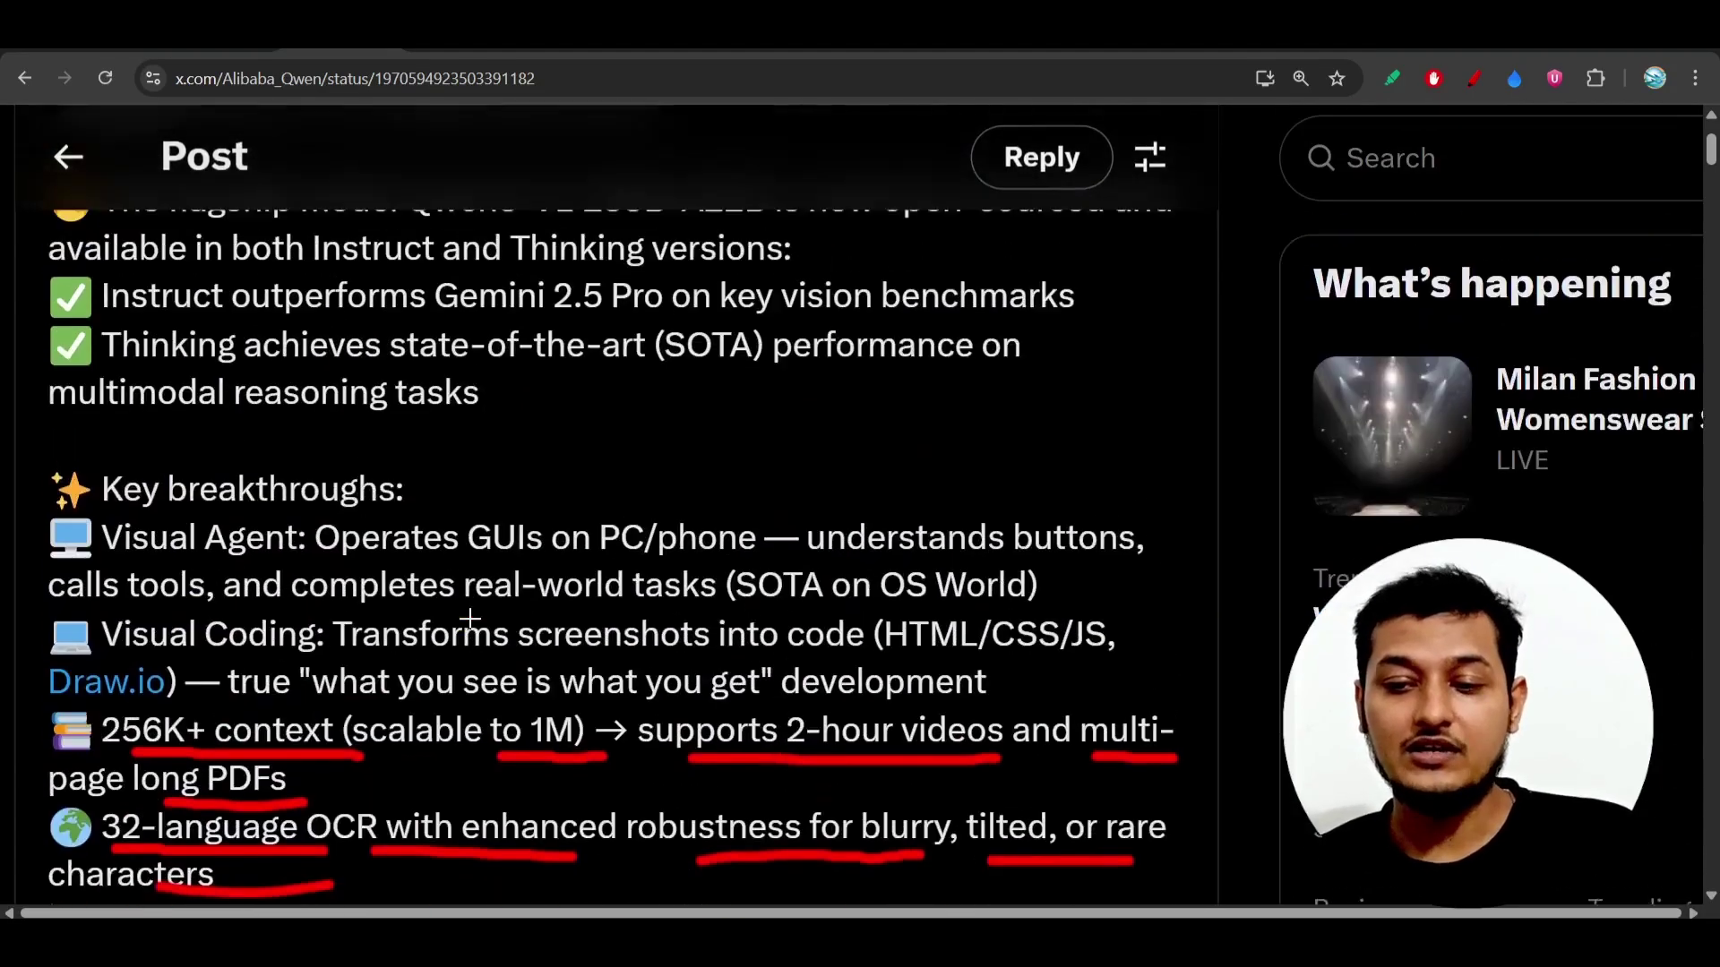
scroll(469, 618, "up", 3)
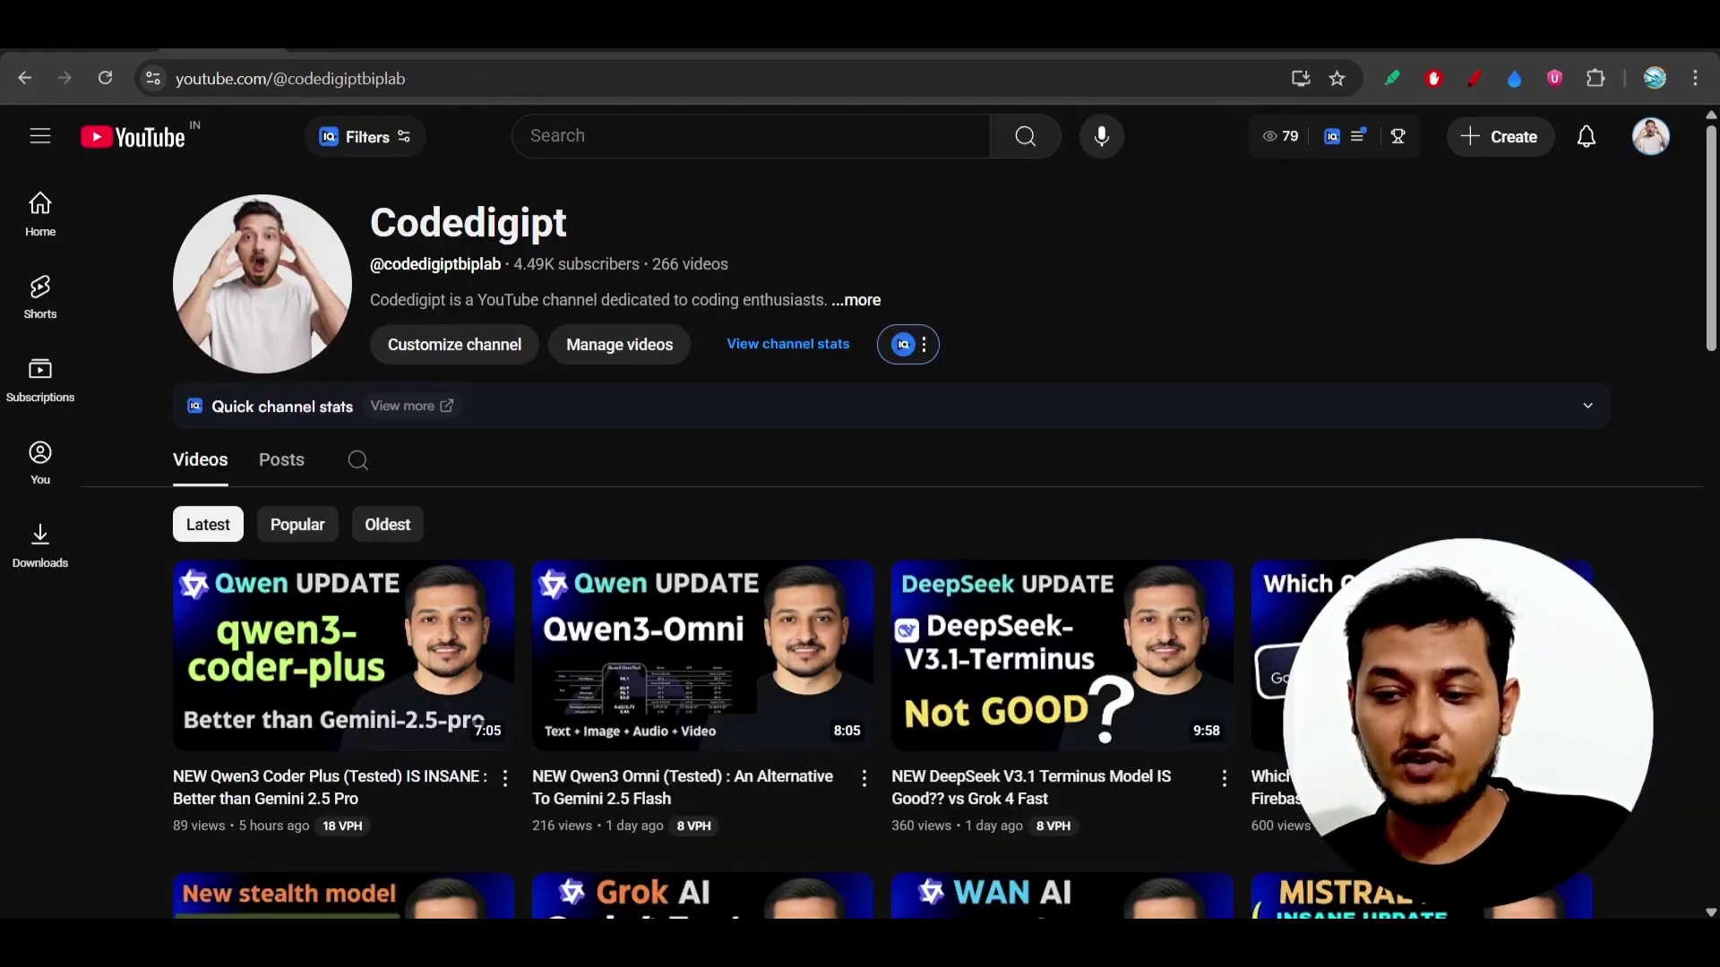
scroll(1240, 482, "down", 3)
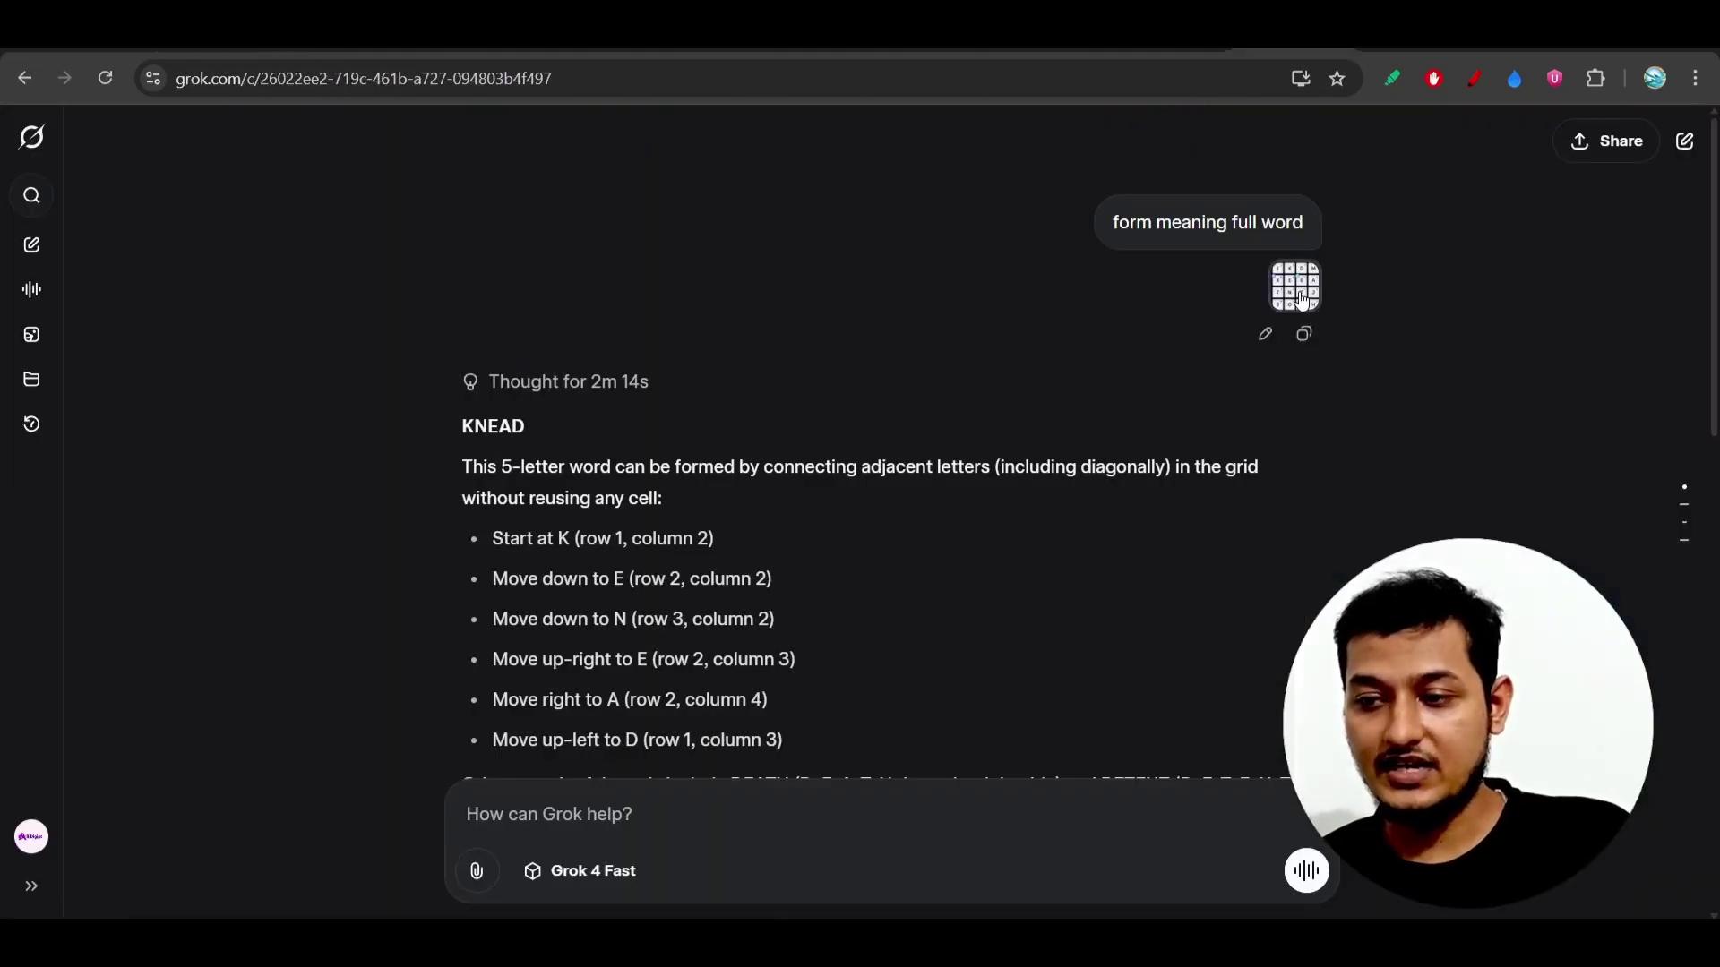
Enlarge the letter-grid image in the Grok chat and copy it to the clipboard.
left_click(1300, 299)
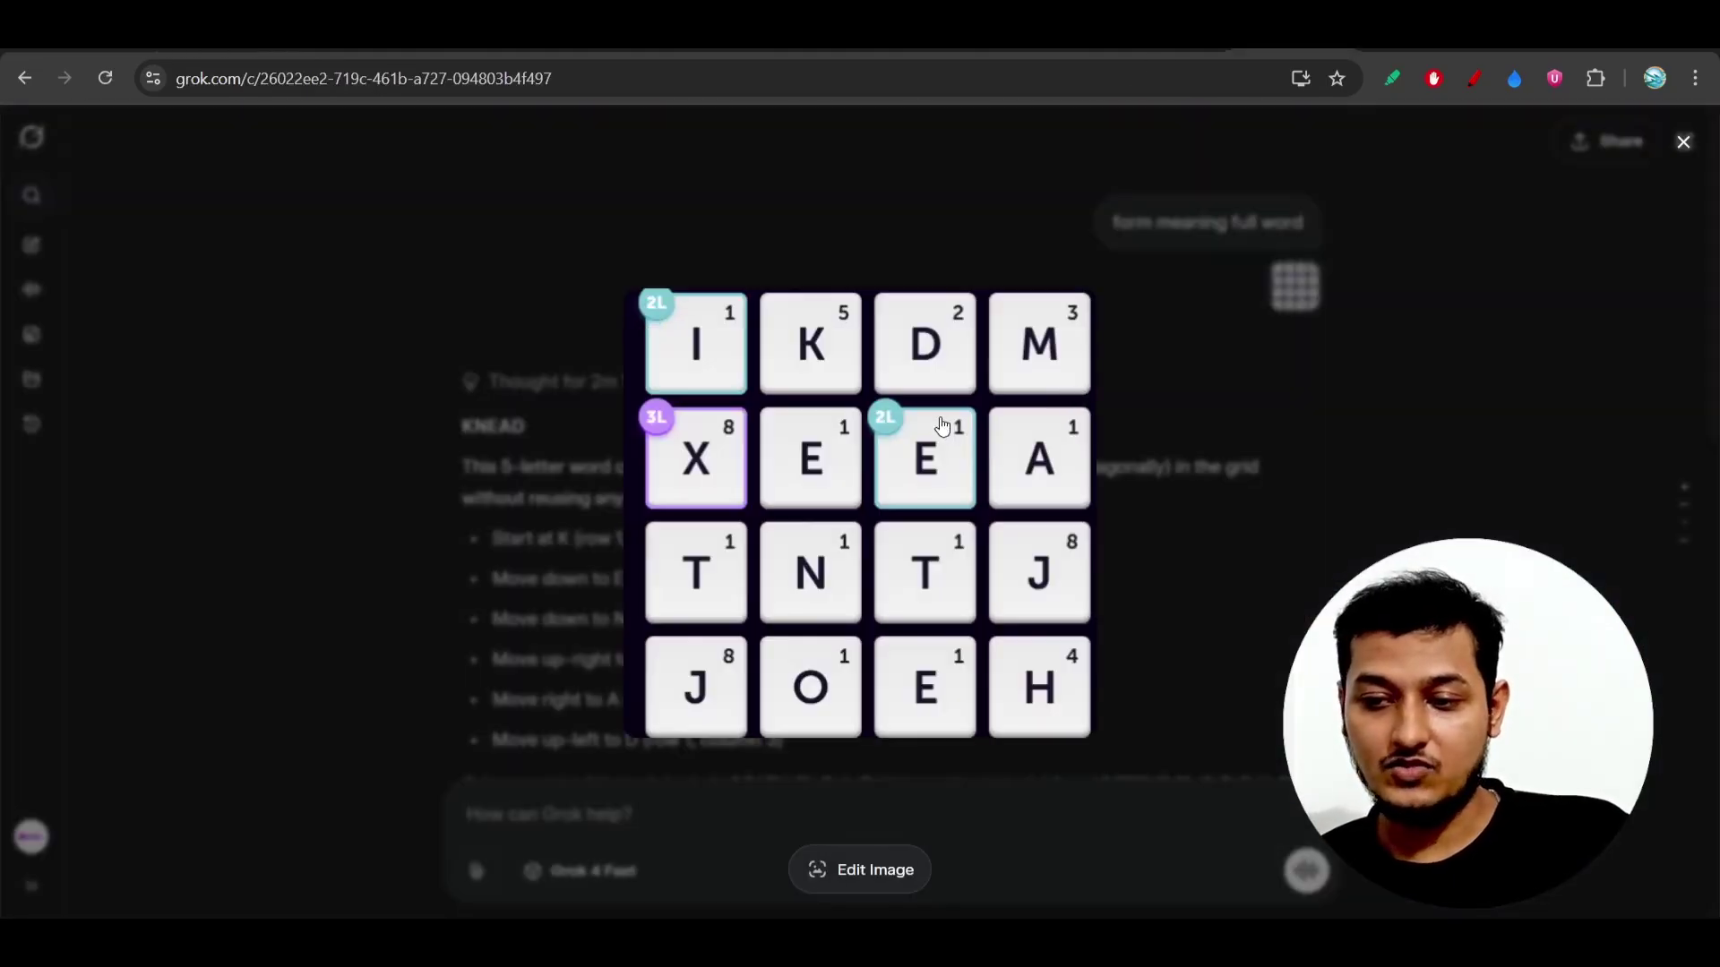
right_click(865, 529)
left_click(459, 480)
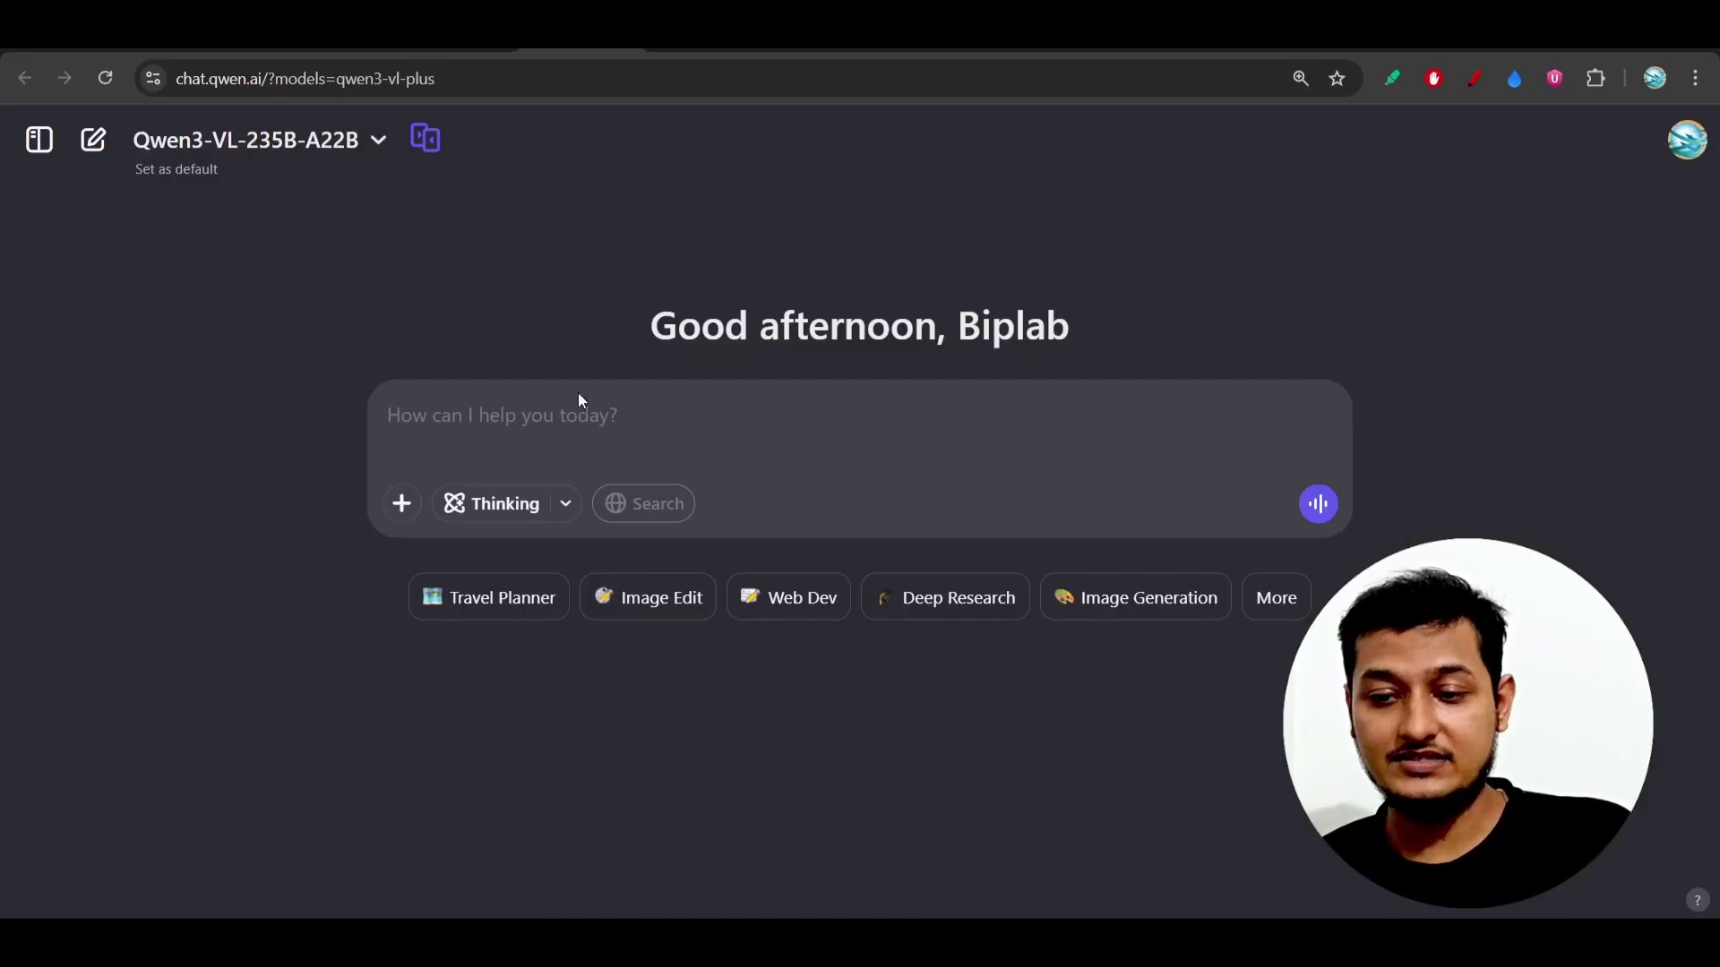
Paste the letter-grid image and the multiple-meaningful-words request from clipboard history and send them.
key("super+v")
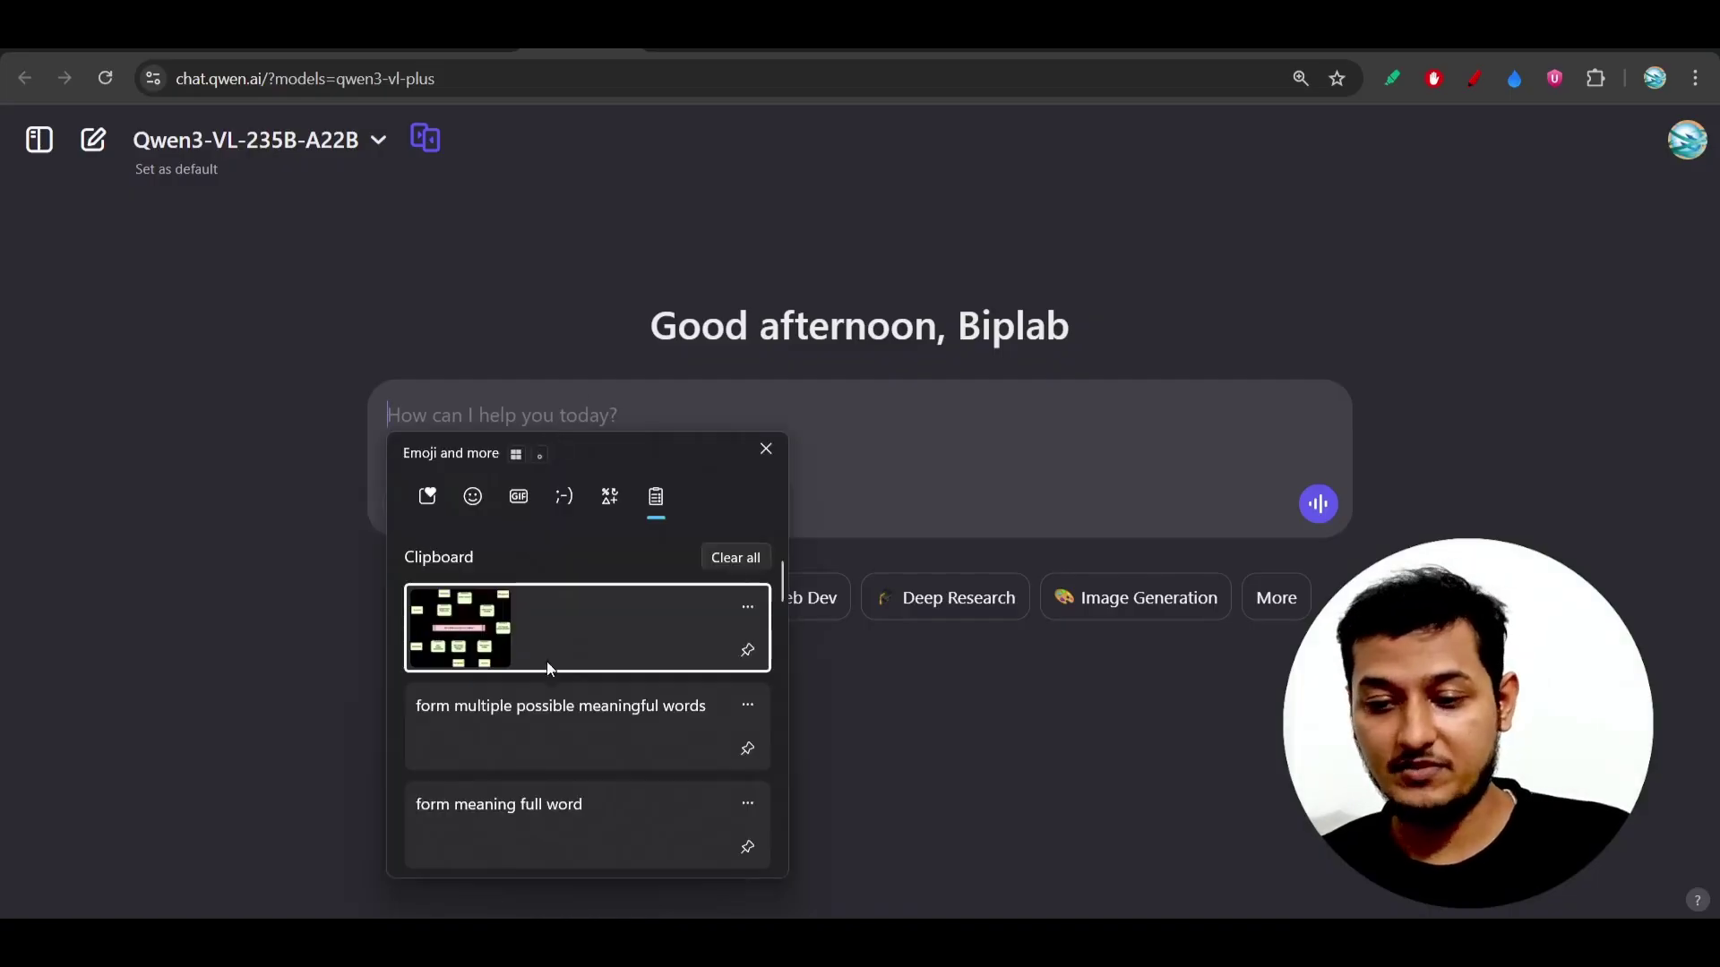
scroll(548, 661, "down", 2)
left_click(545, 733)
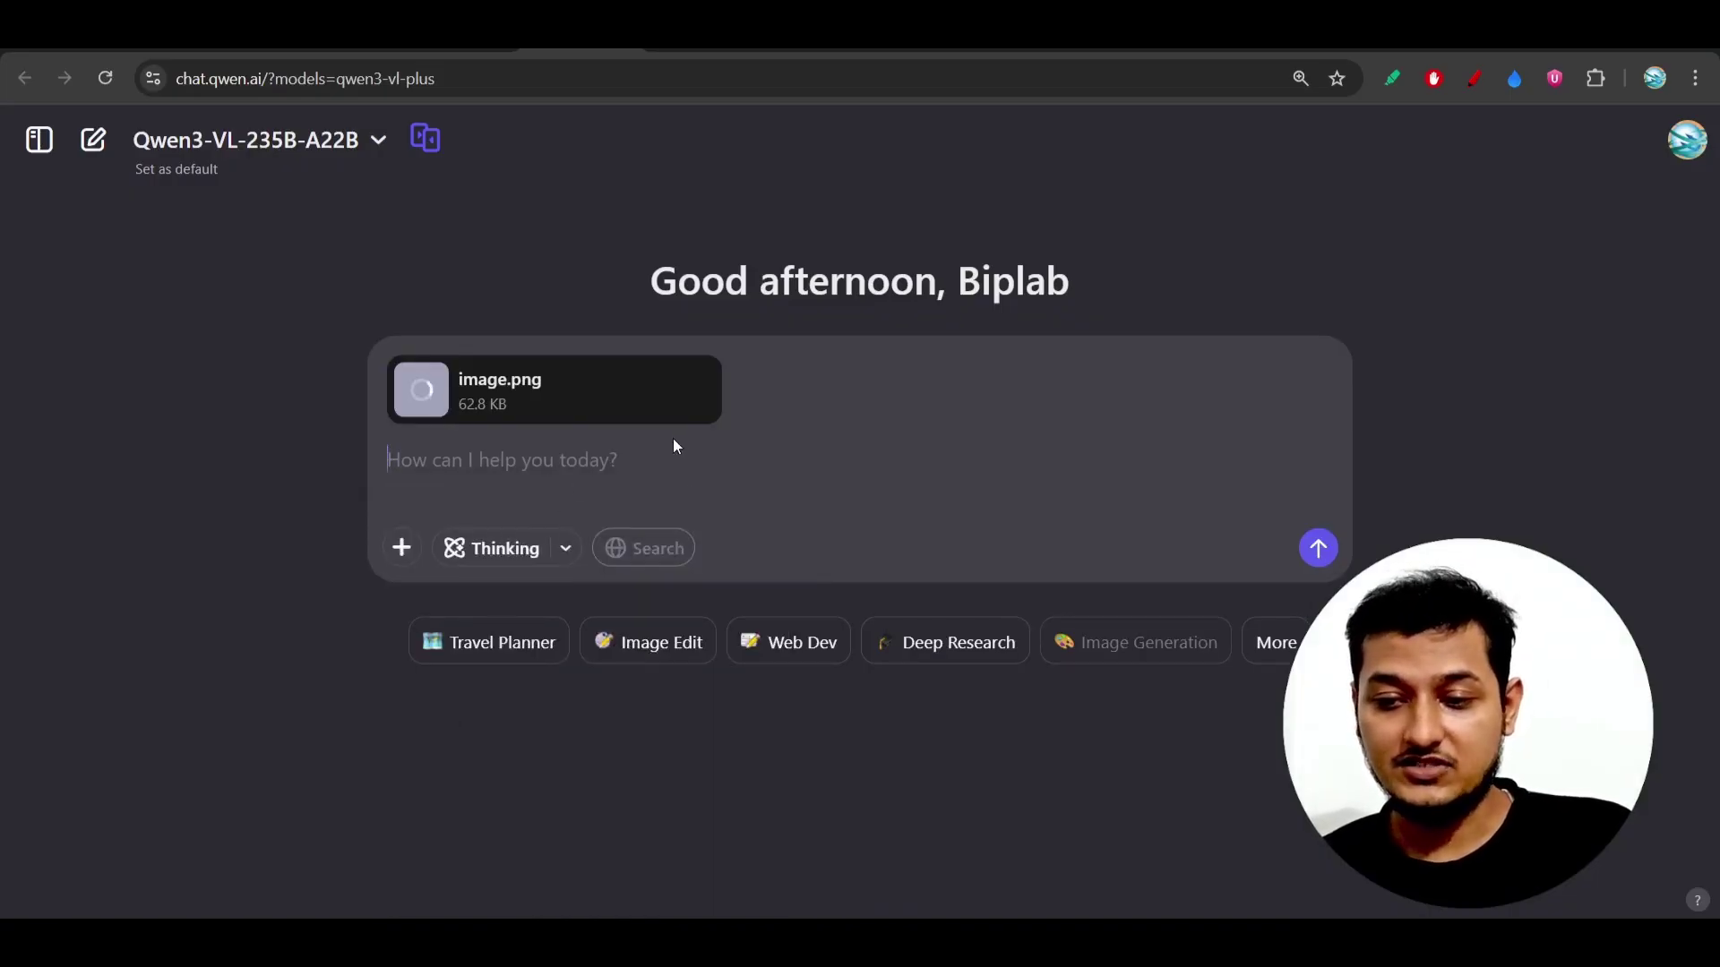
key("super+v")
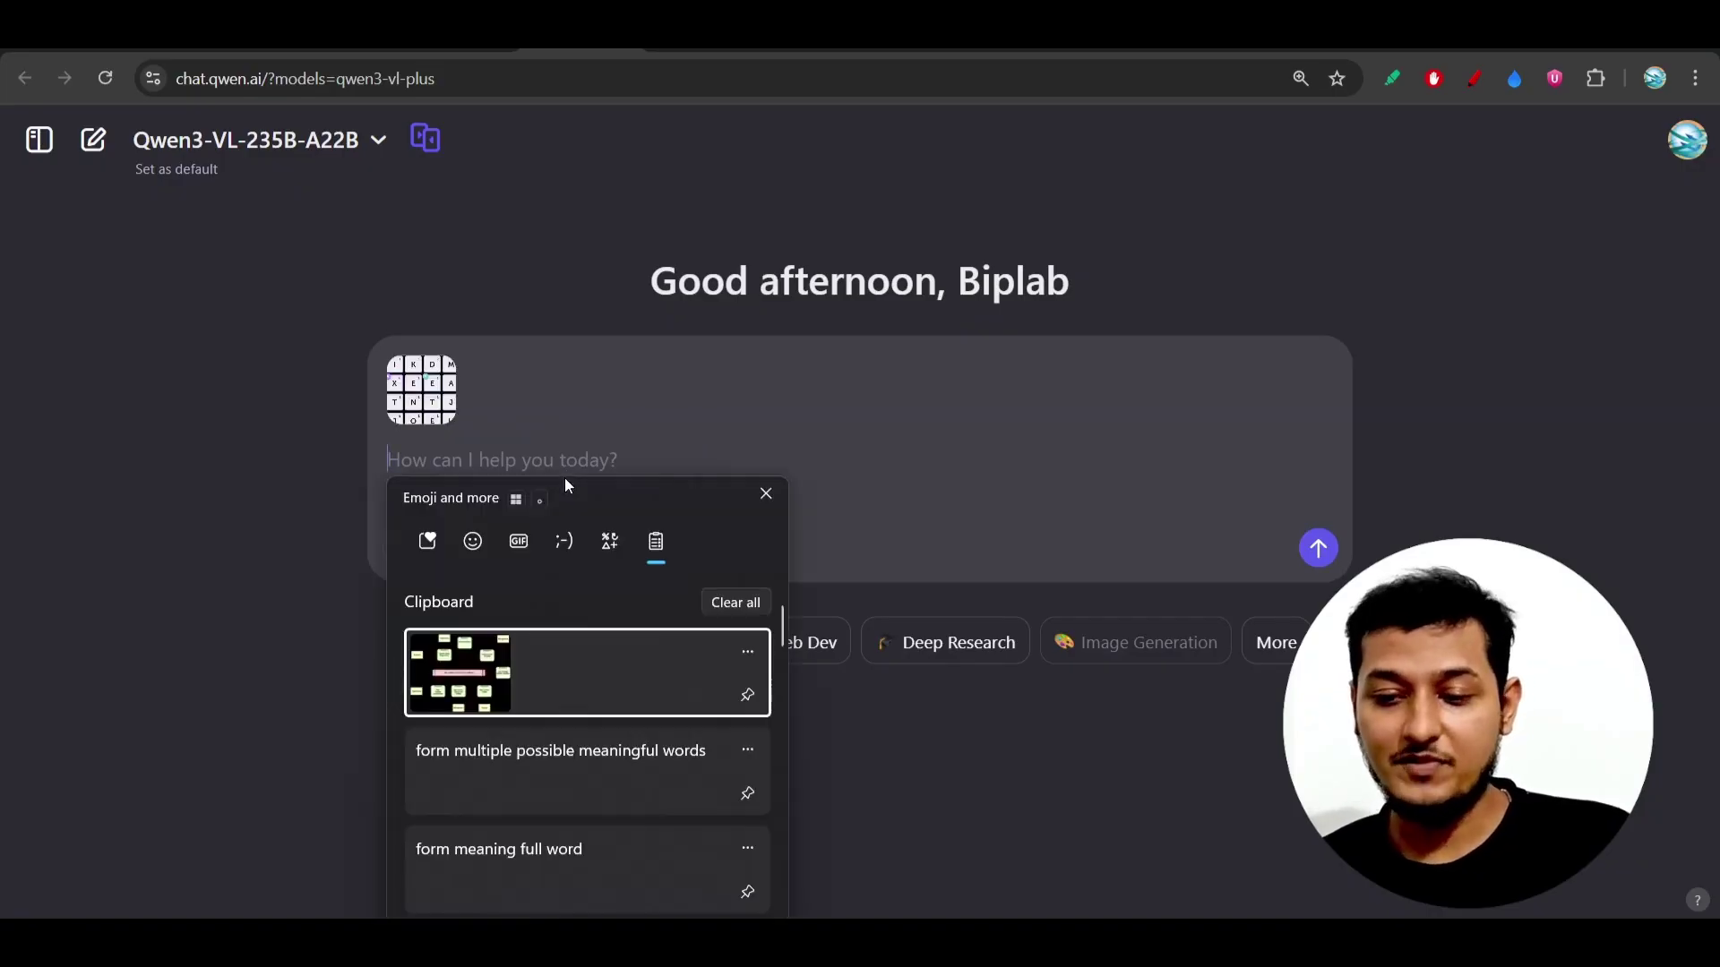
left_click(553, 765)
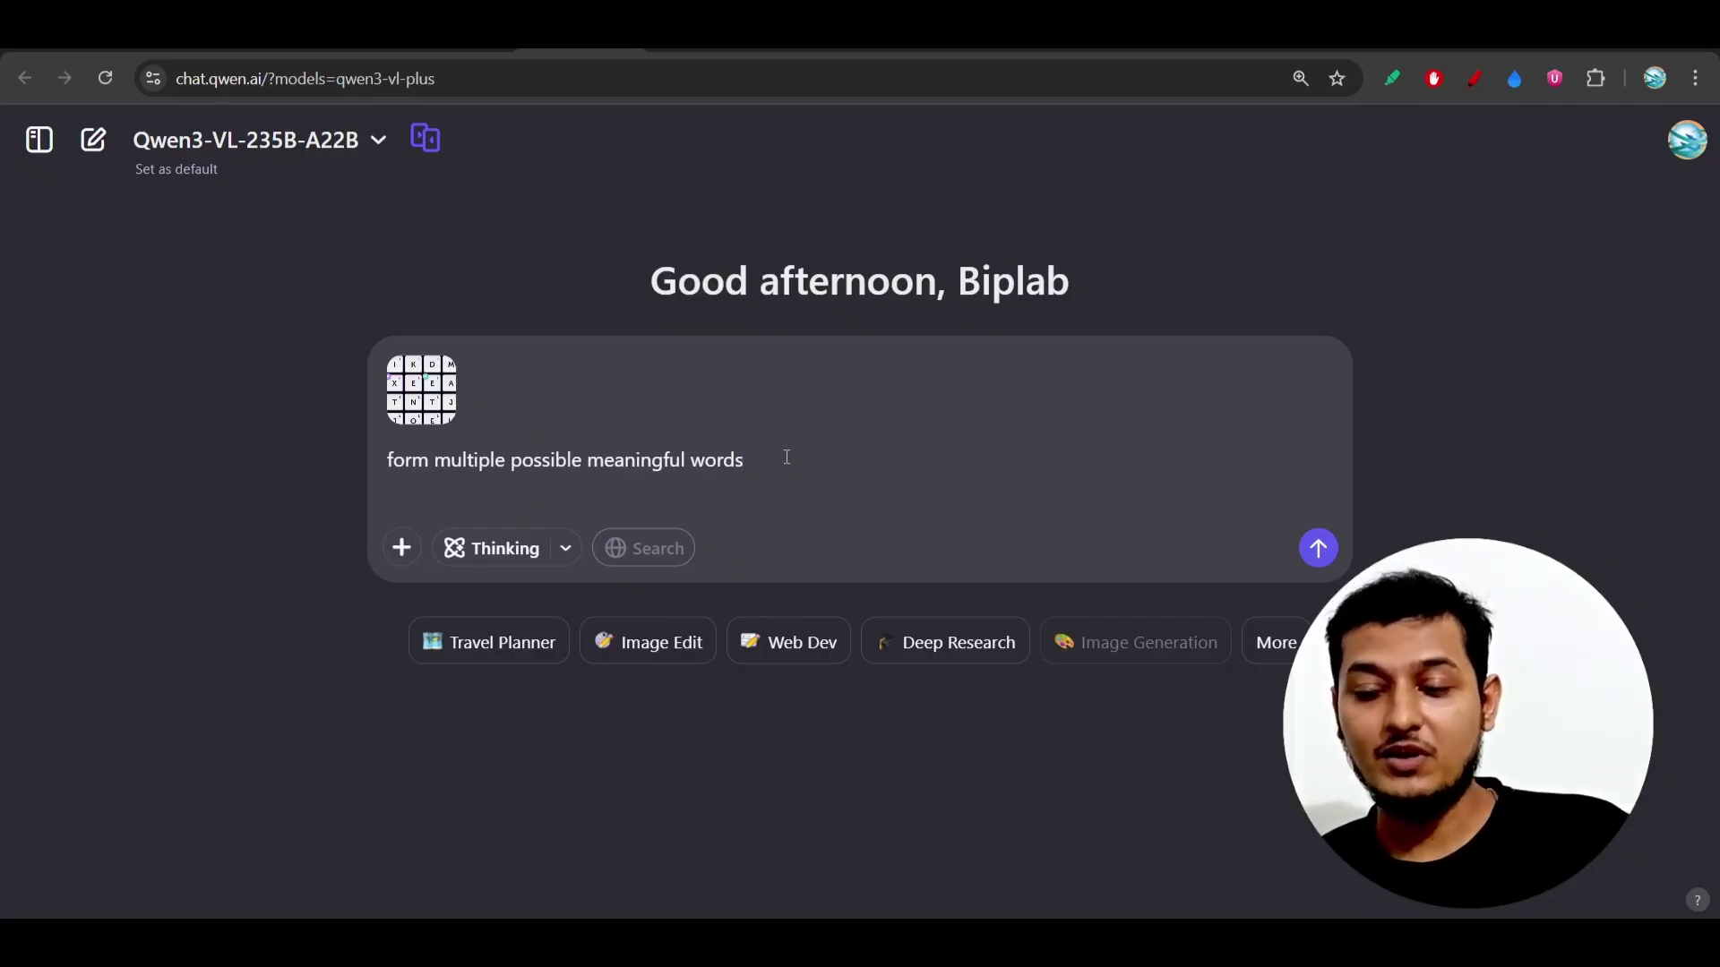
key("Return")
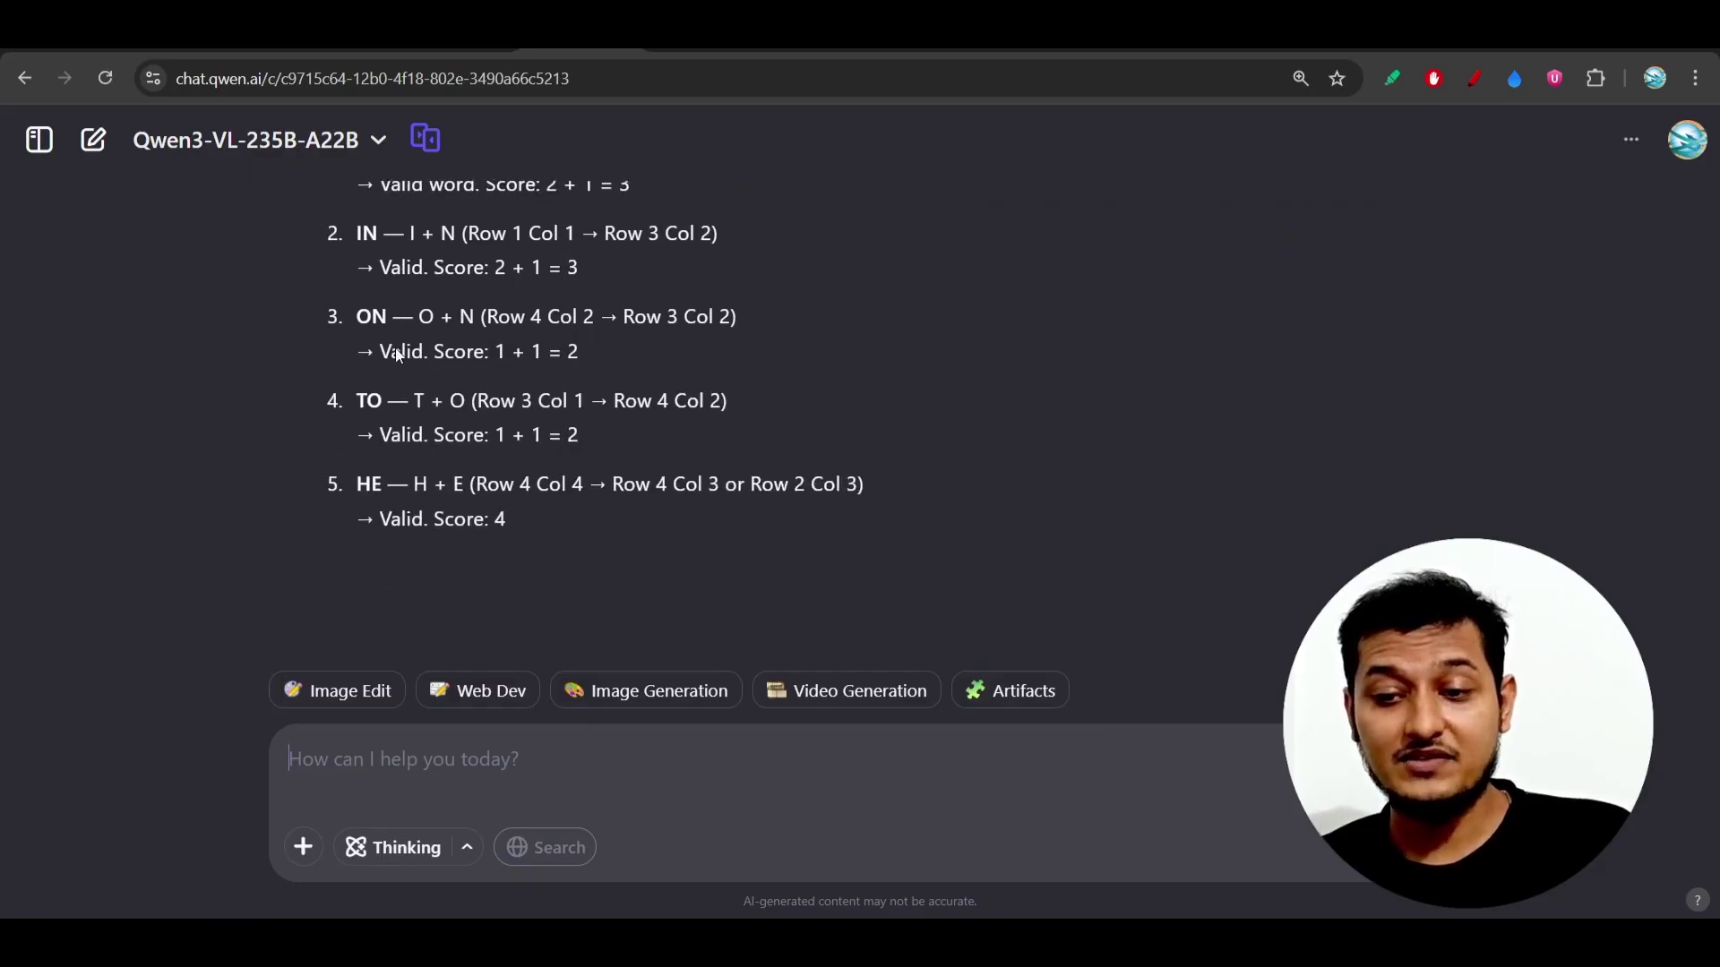
scroll(392, 353, "up", 2)
scroll(387, 354, "up", 2)
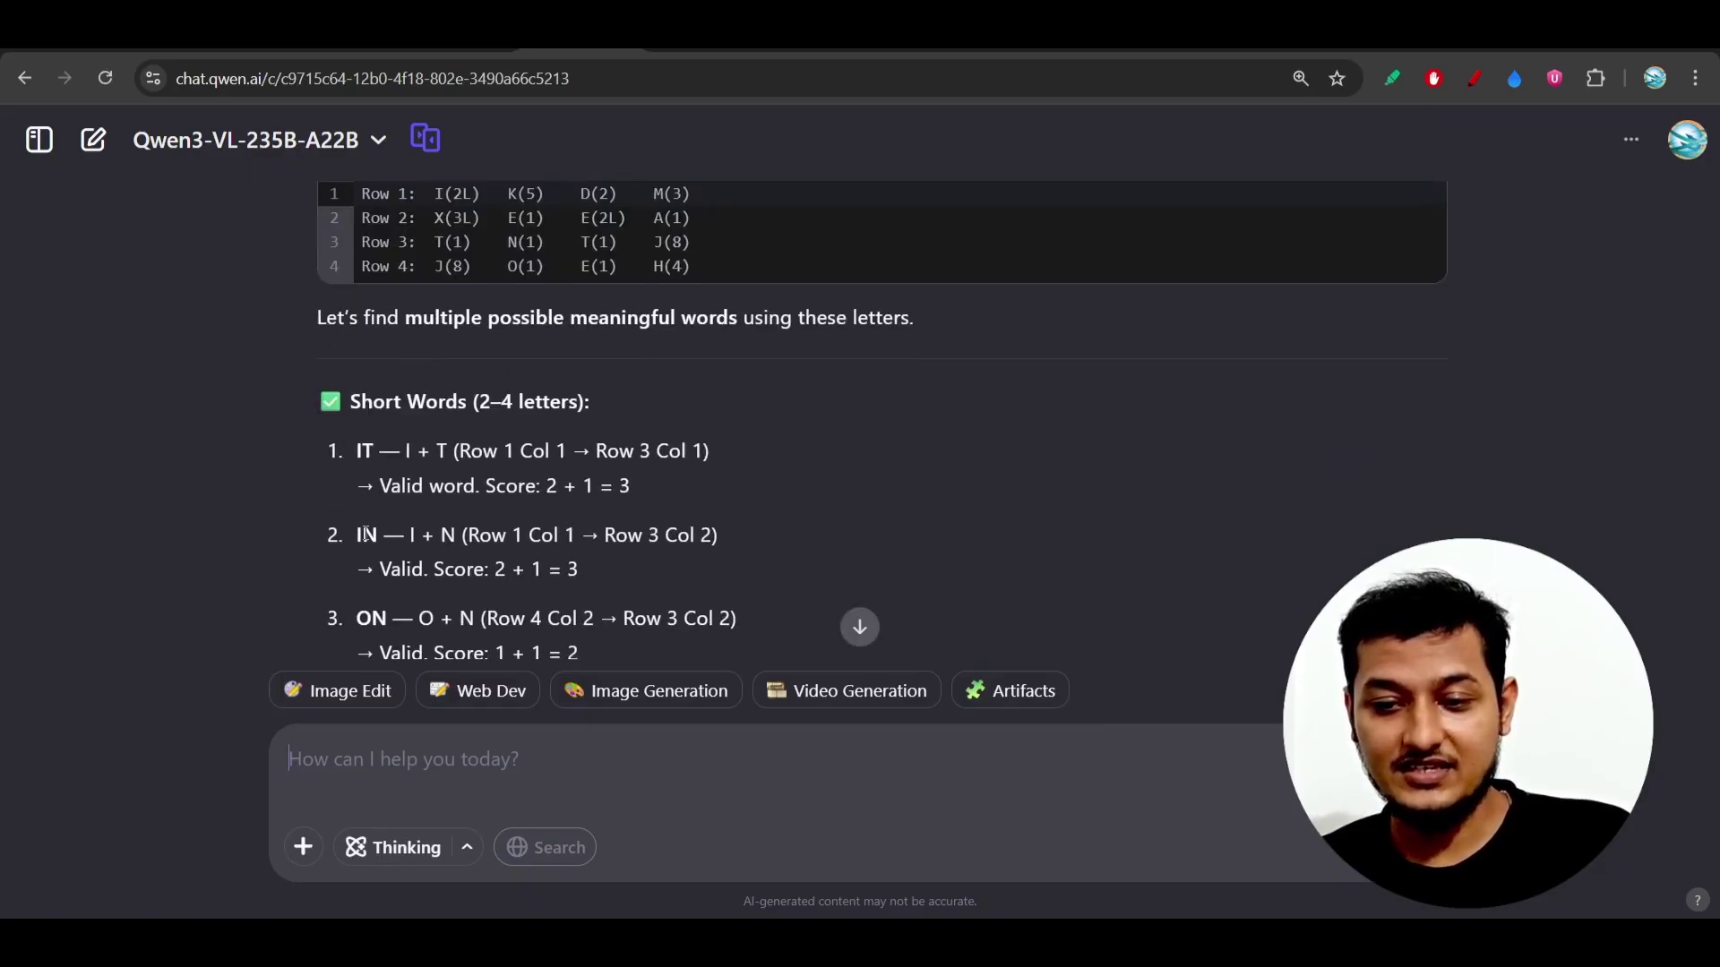
scroll(349, 484, "down", 2)
scroll(357, 511, "down", 1)
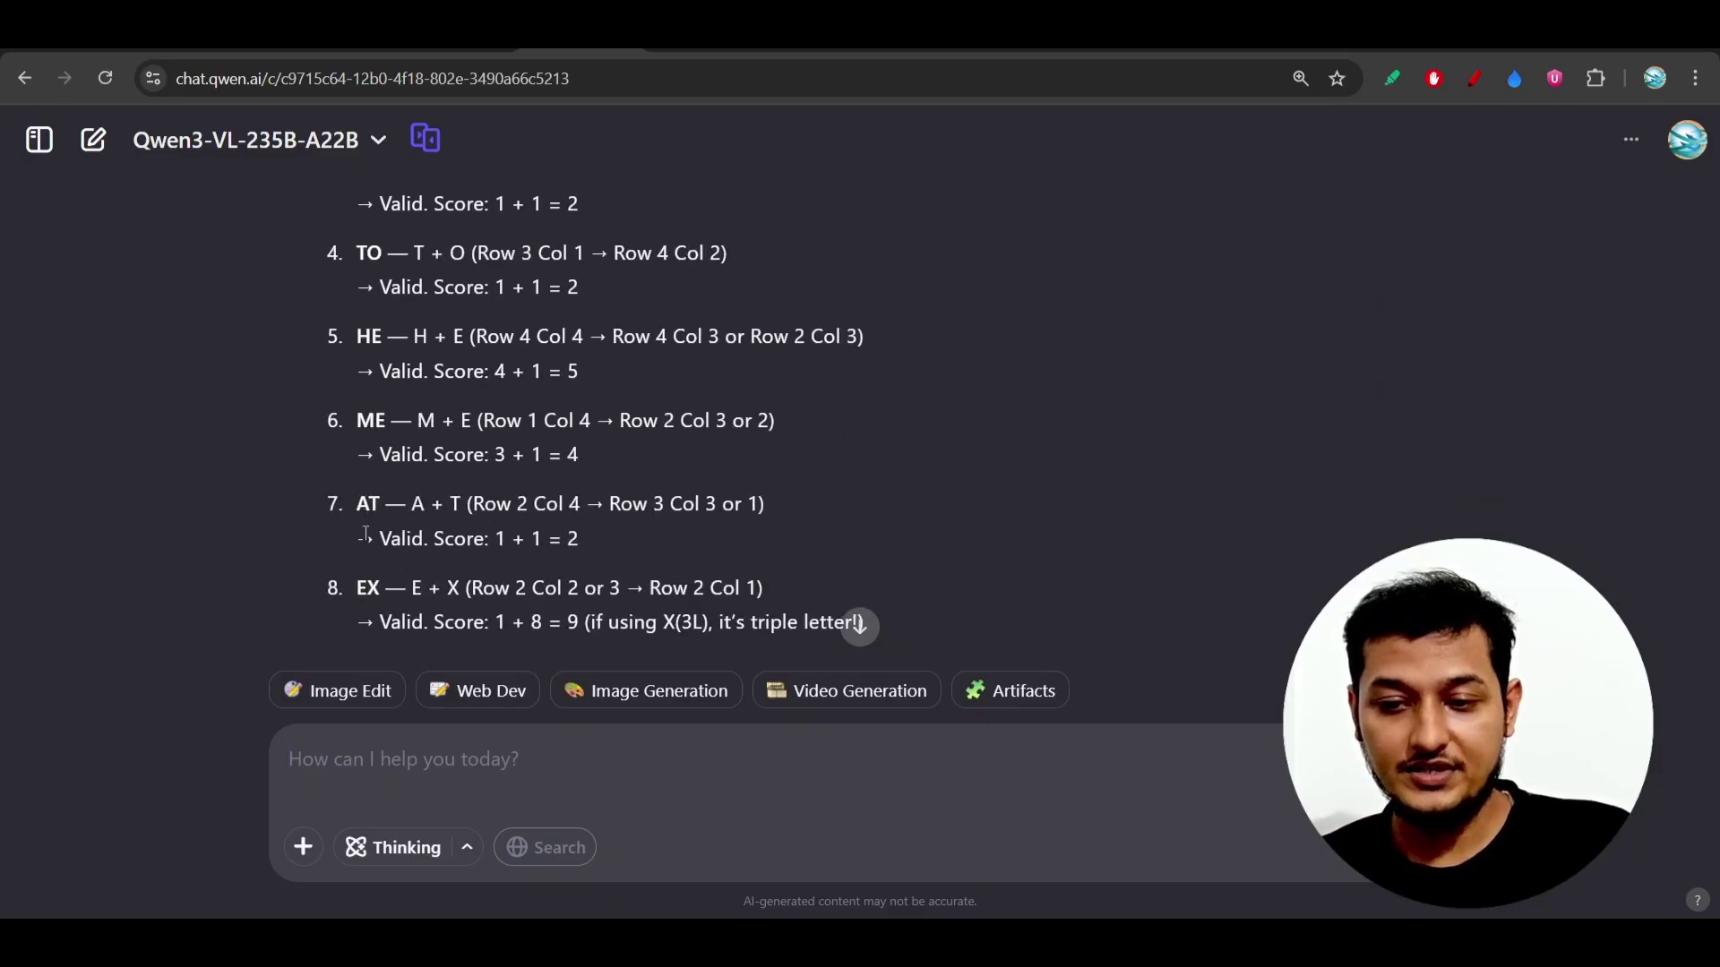
scroll(364, 533, "up", 2)
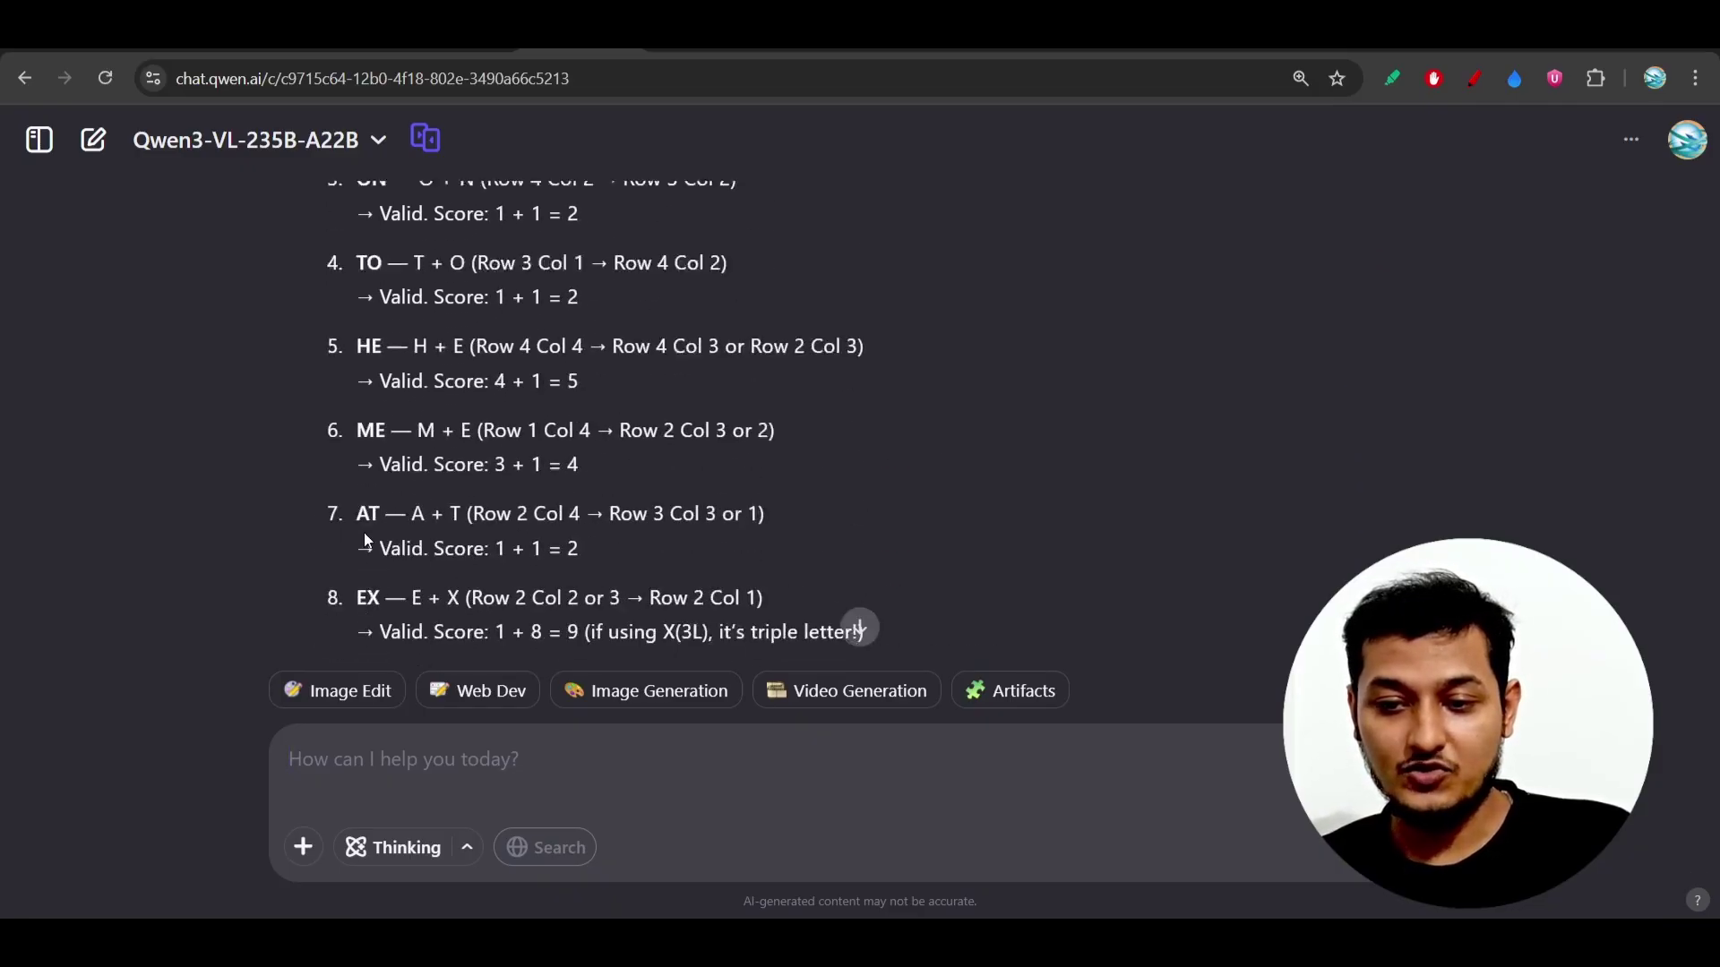
scroll(363, 533, "up", 5)
scroll(364, 532, "up", 1)
Highlight the Short Words and Medium Words headings in Qwen's streaming answer while reading.
left_click_drag(349, 542, 592, 542)
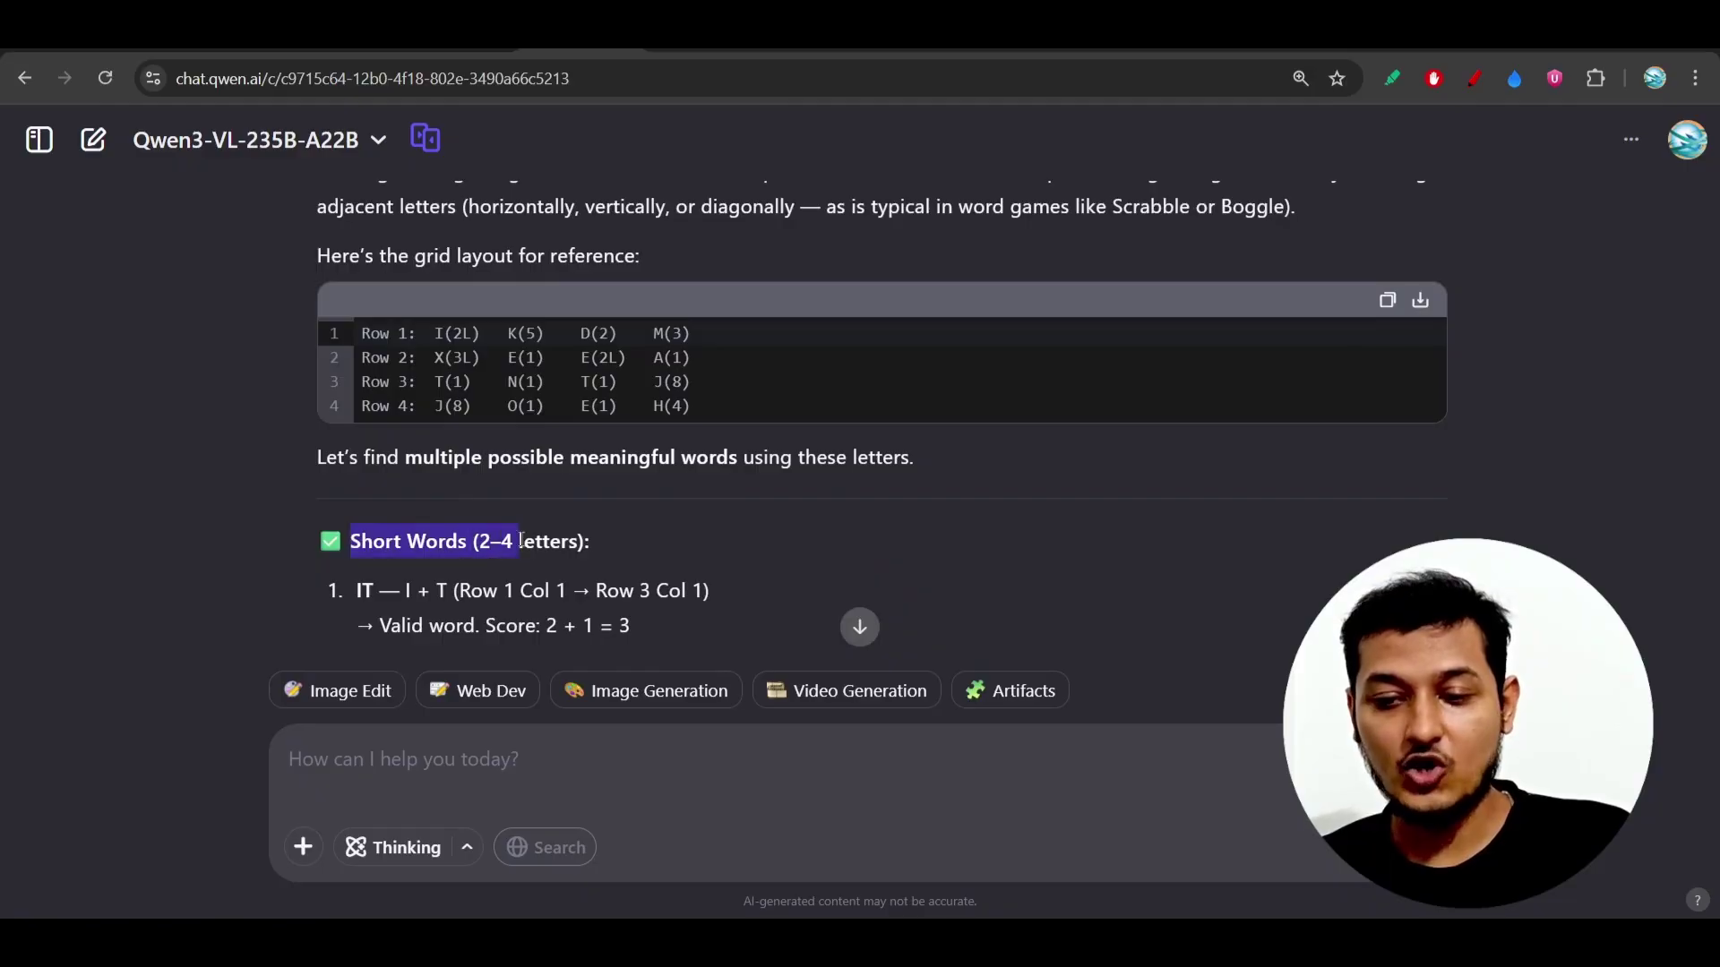
left_click(595, 542)
scroll(596, 541, "down", 2)
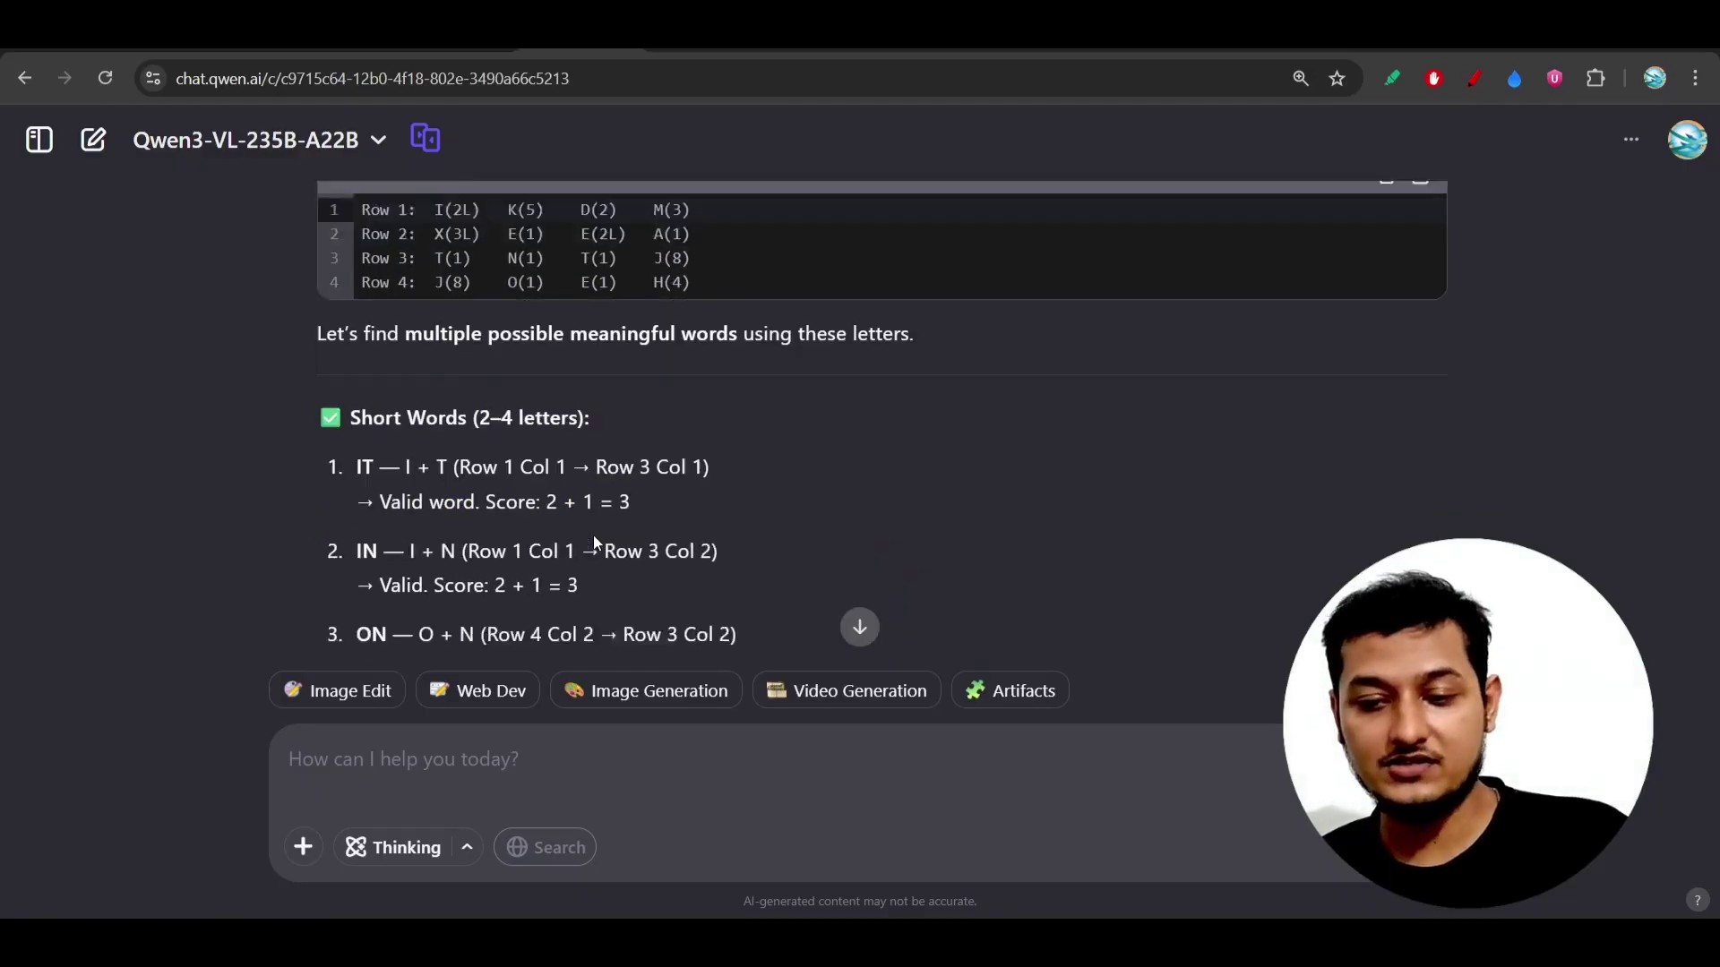
scroll(596, 541, "down", 5)
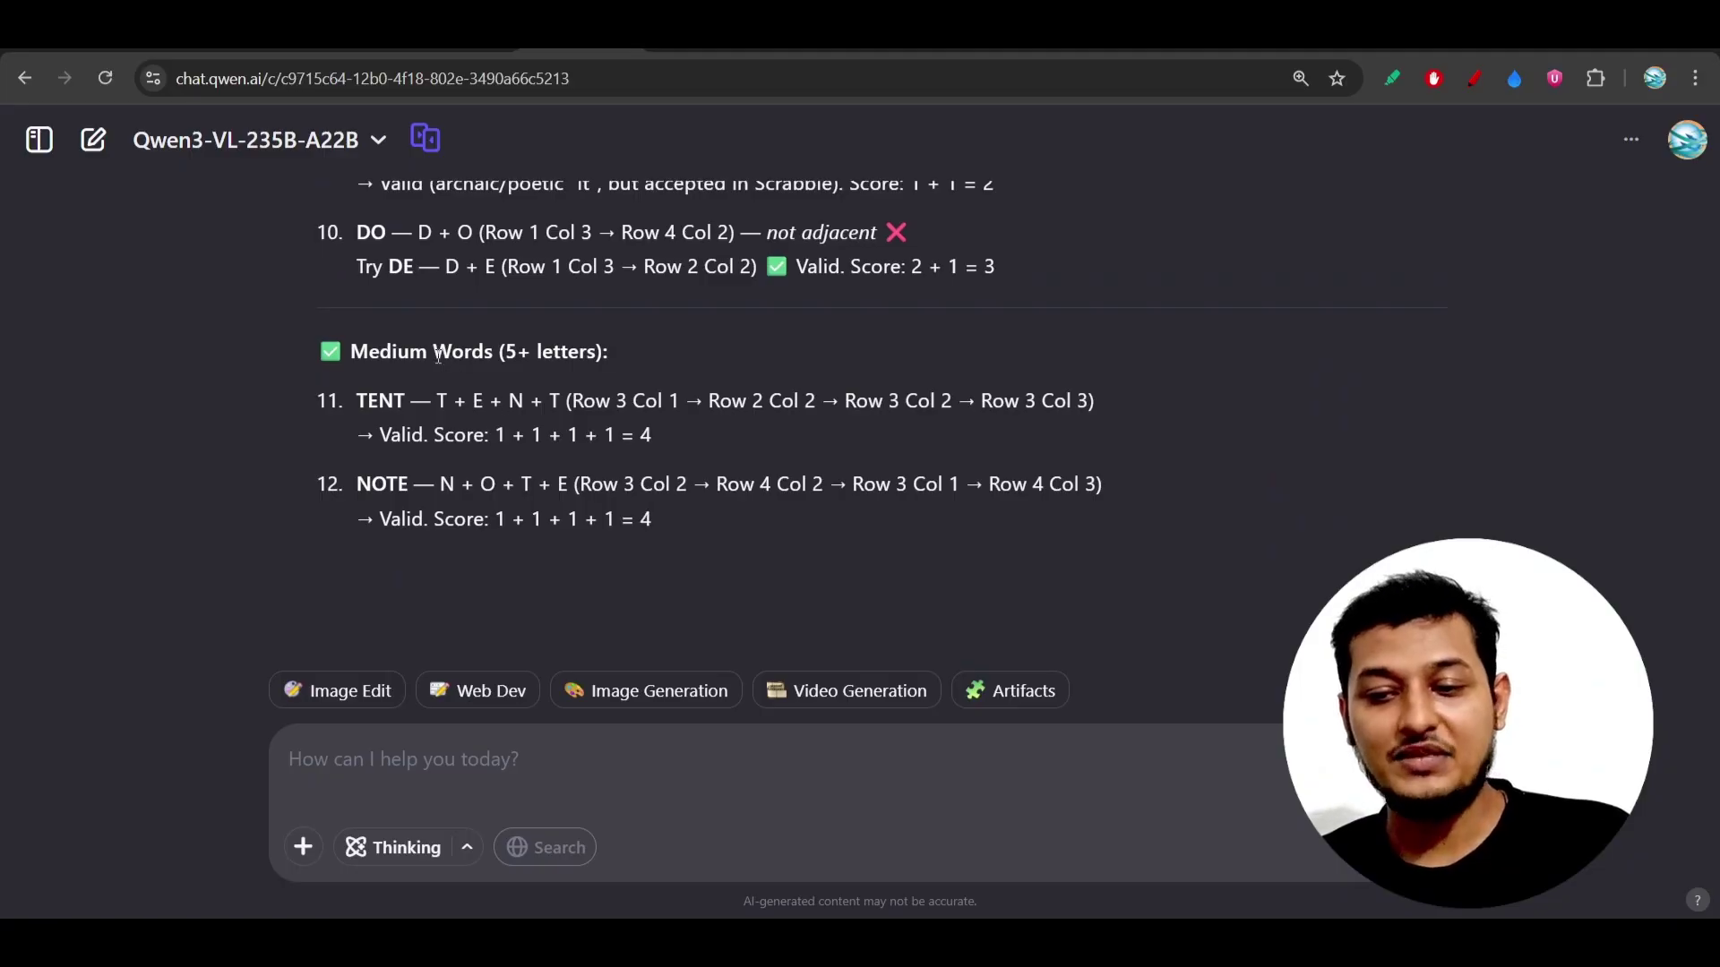
left_click_drag(446, 361, 624, 348)
left_click(623, 349)
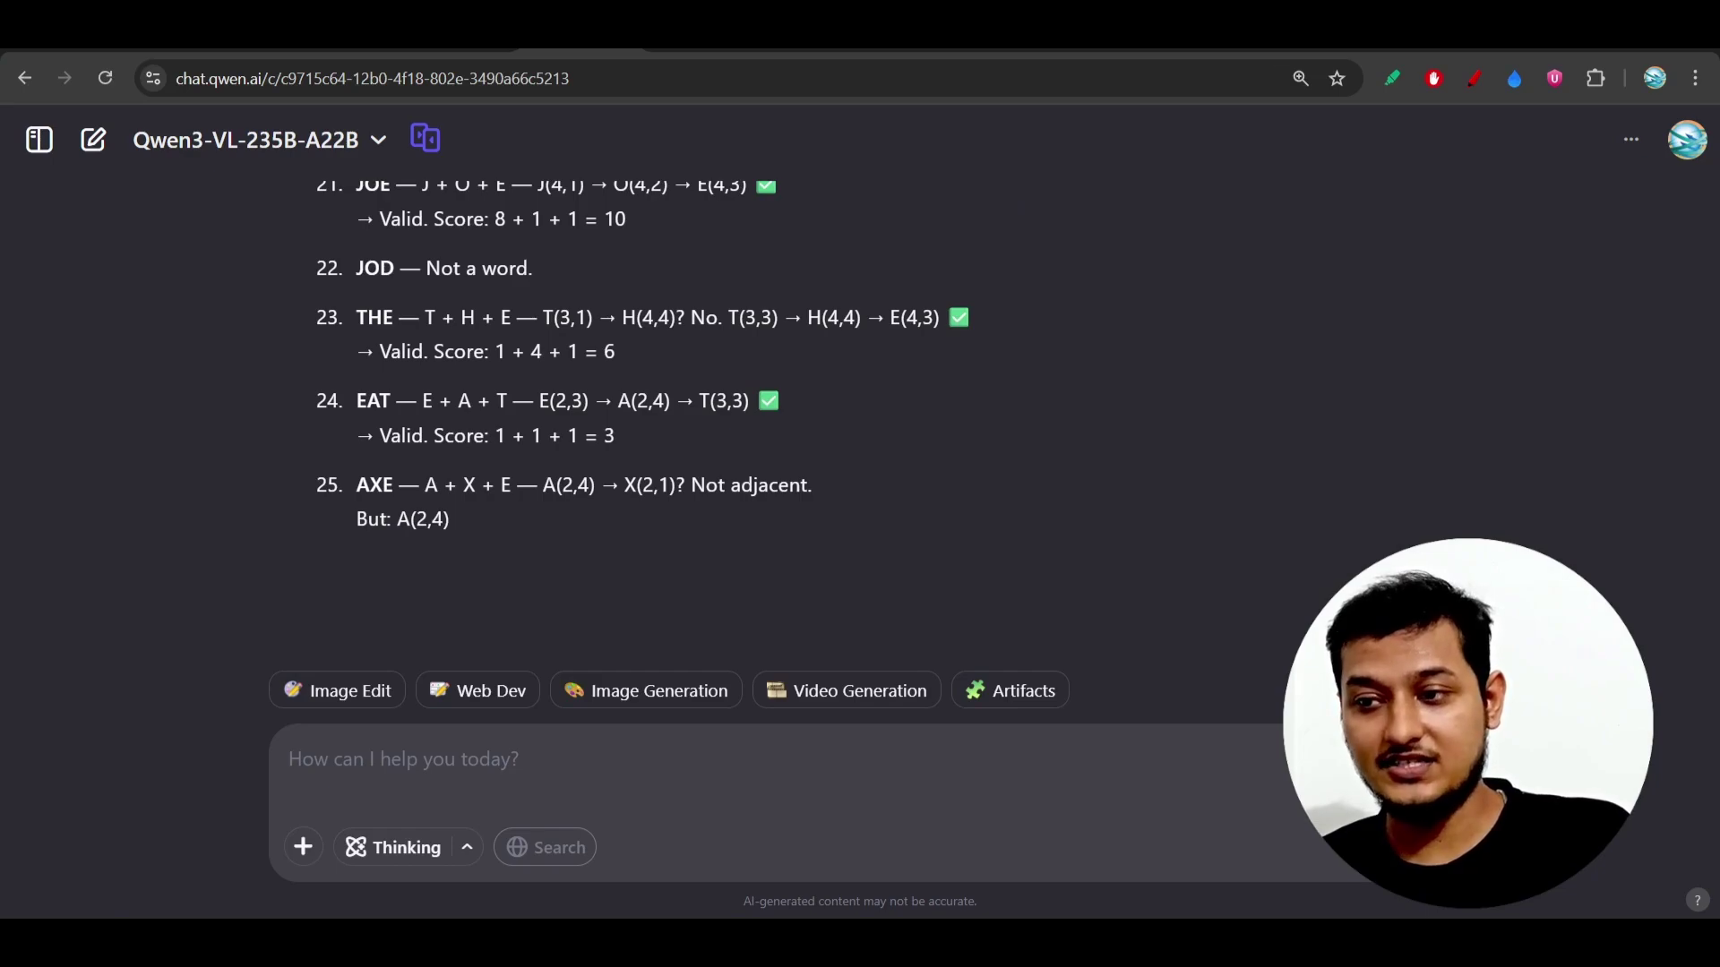
Open gemini.google.com in a new tab and clear the leftover highlight on the word list.
key("ctrl+t")
type("gem")
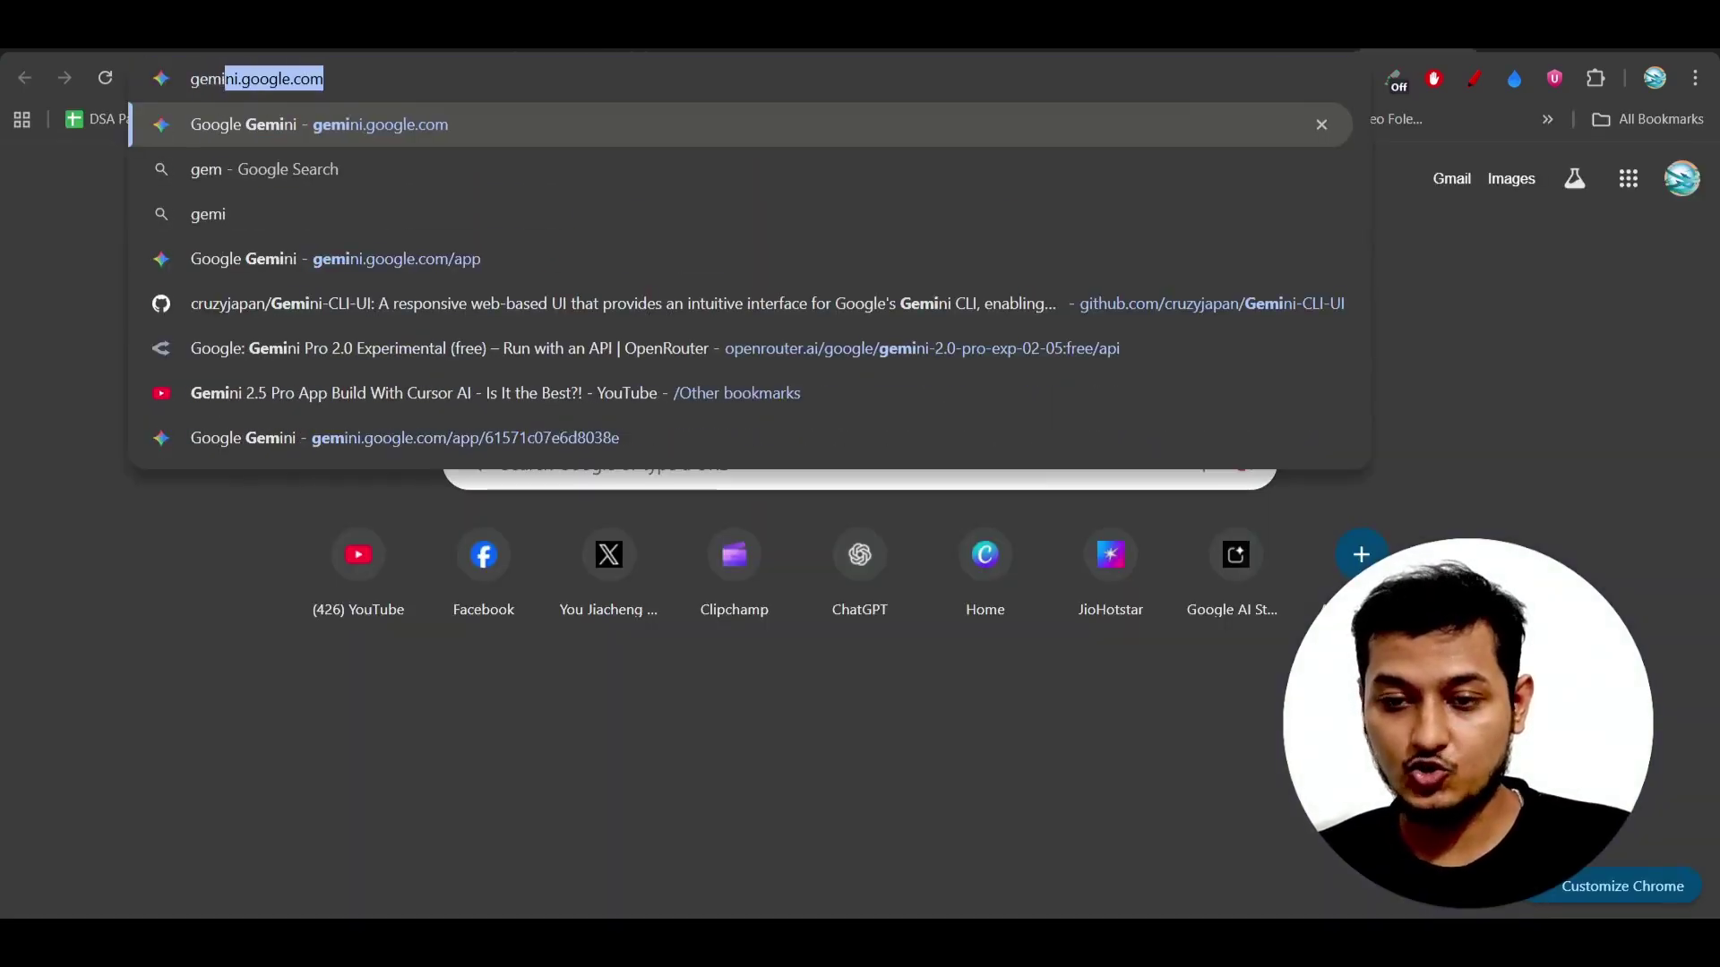
type("i")
key("Return")
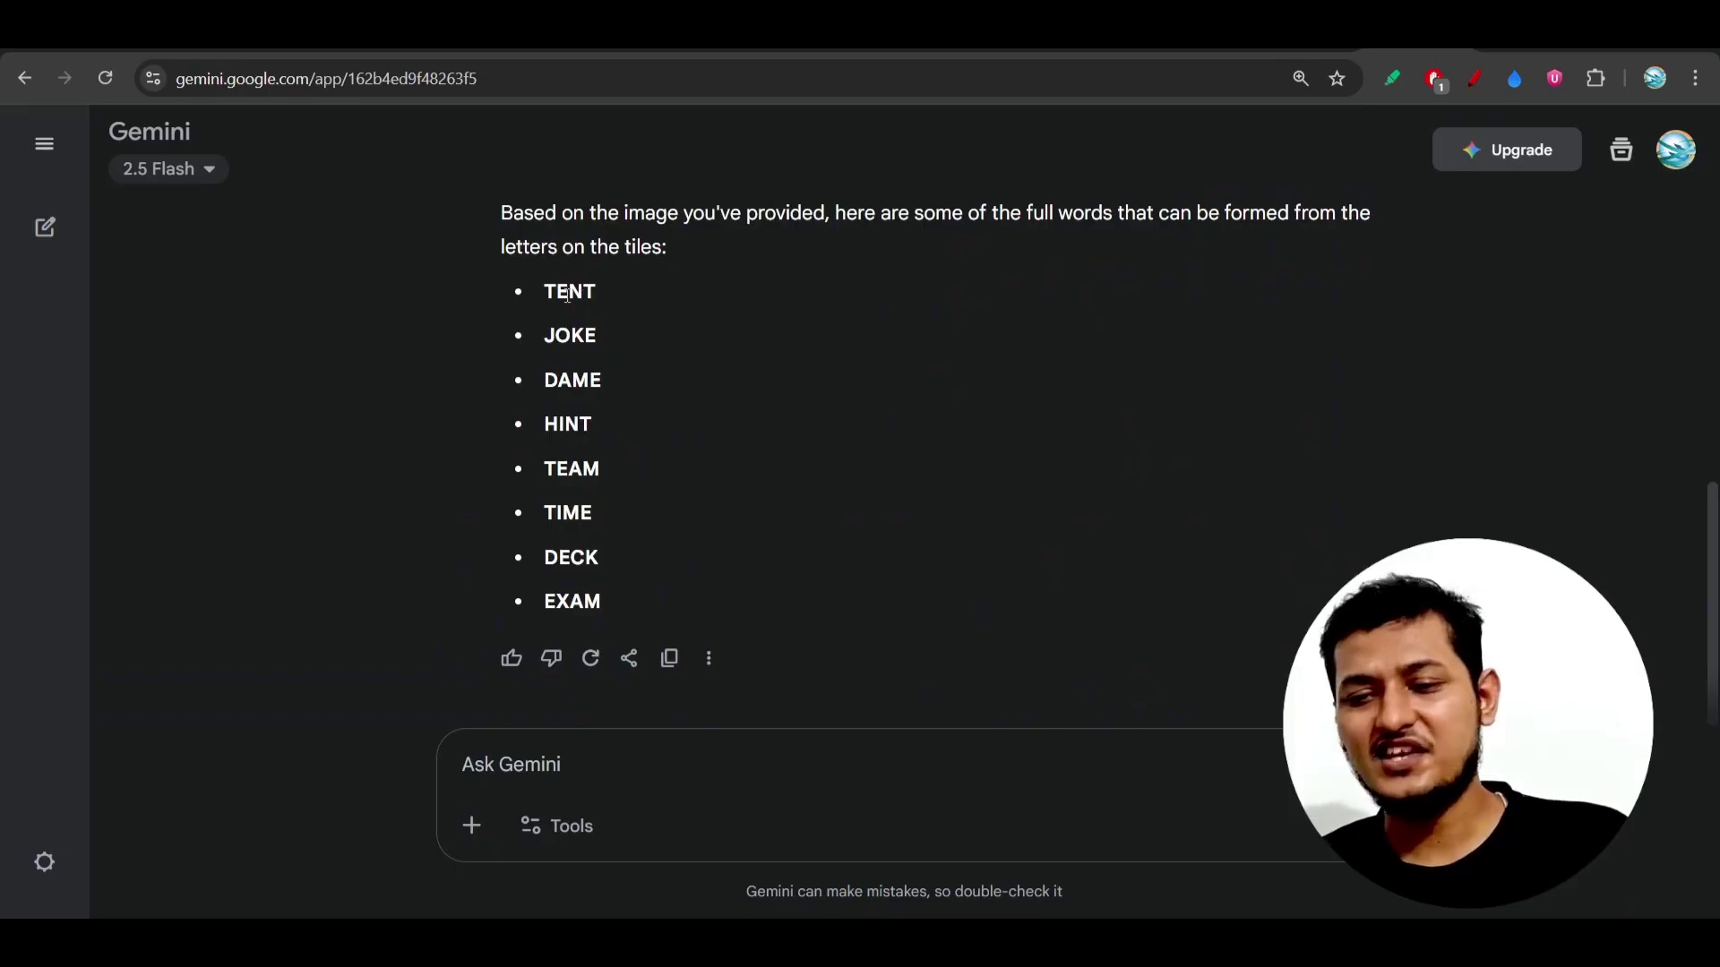
left_click_drag(536, 280, 603, 592)
left_click(607, 542)
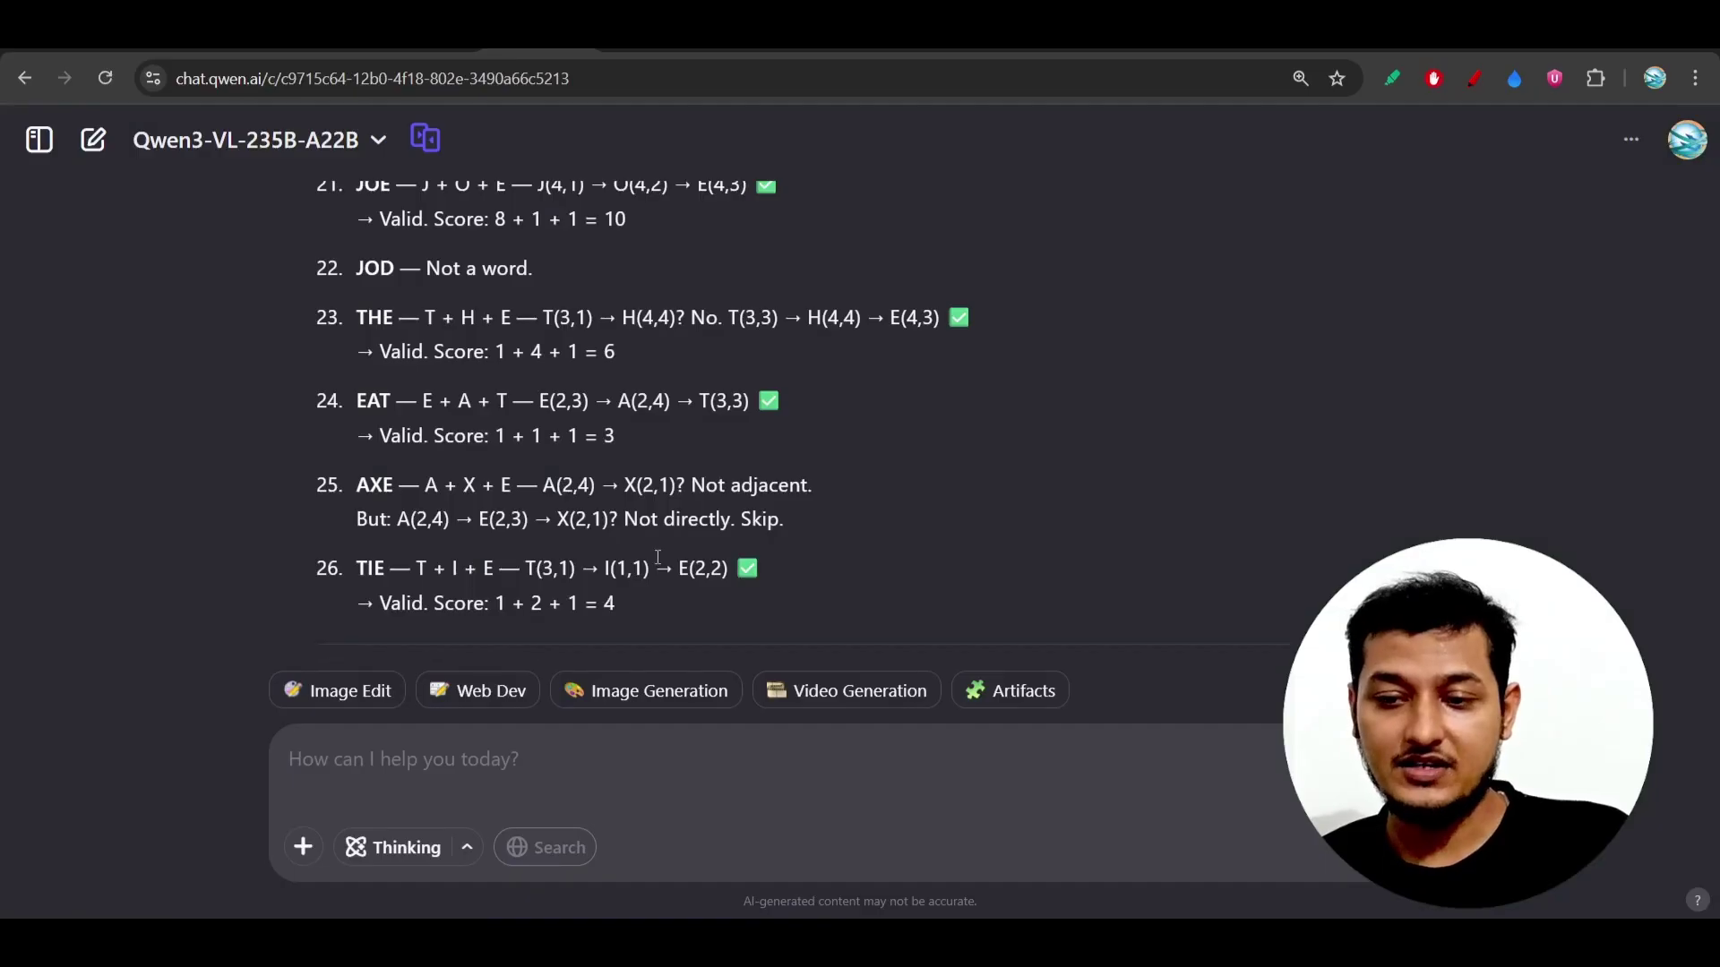
scroll(656, 557, "down", 5)
scroll(656, 557, "down", 2)
scroll(655, 556, "down", 1)
scroll(656, 556, "down", 2)
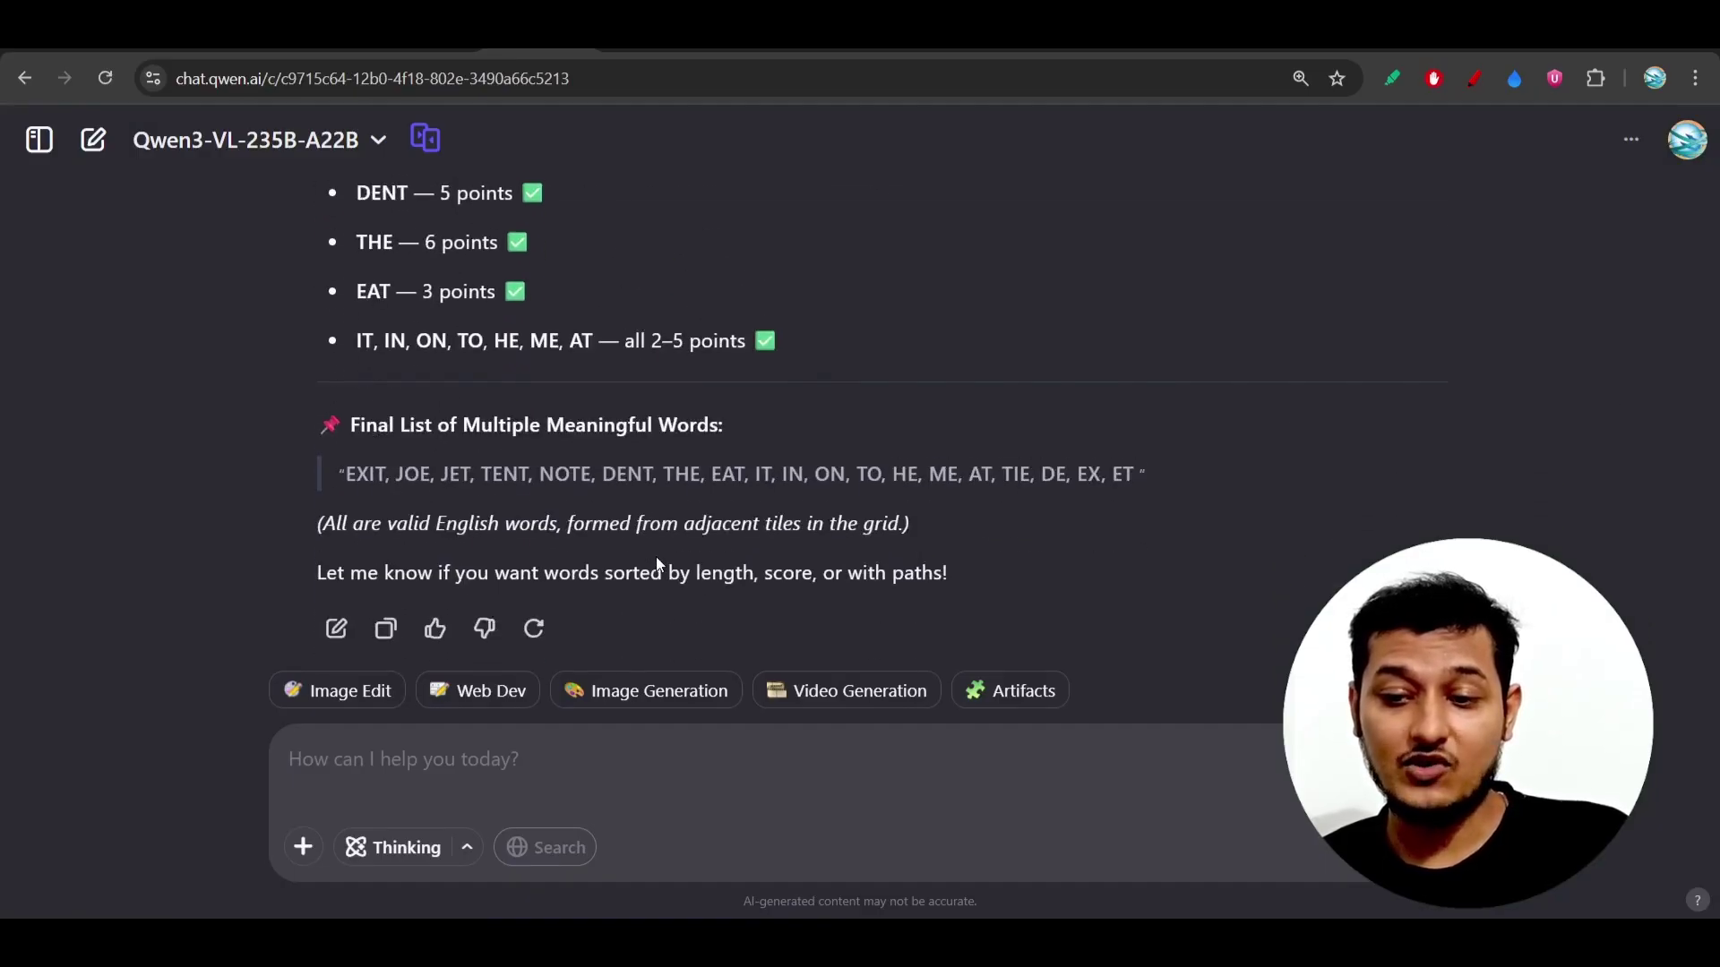
scroll(656, 556, "down", 1)
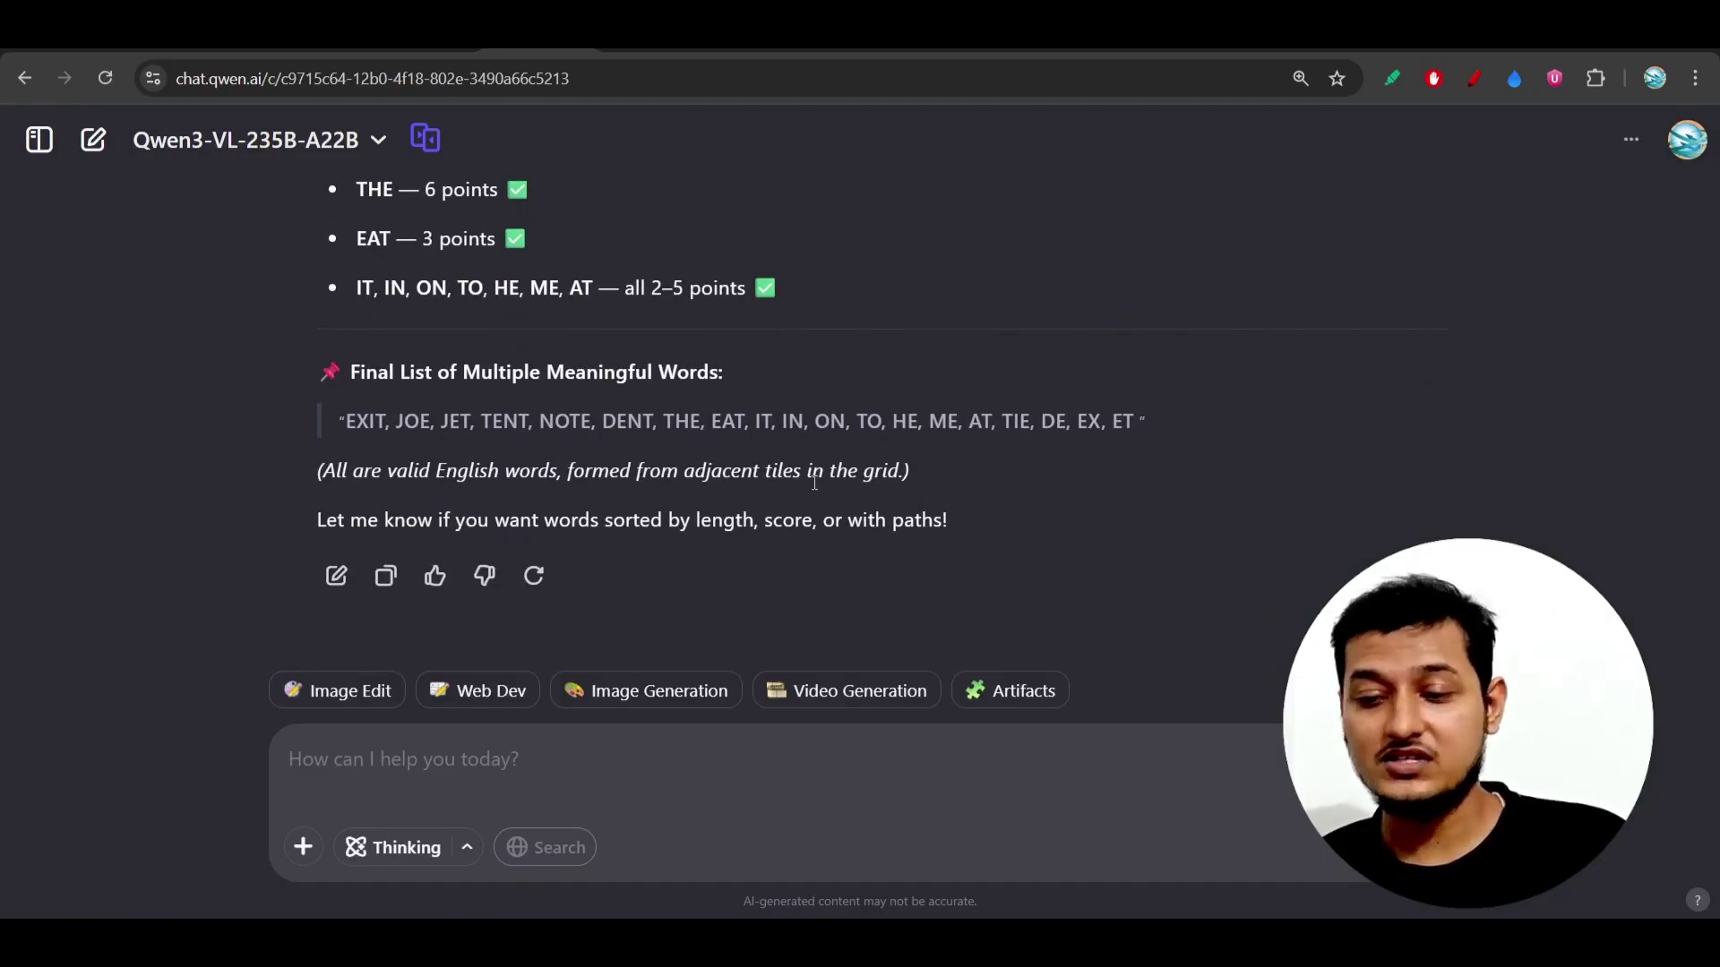
scroll(813, 479, "up", 3)
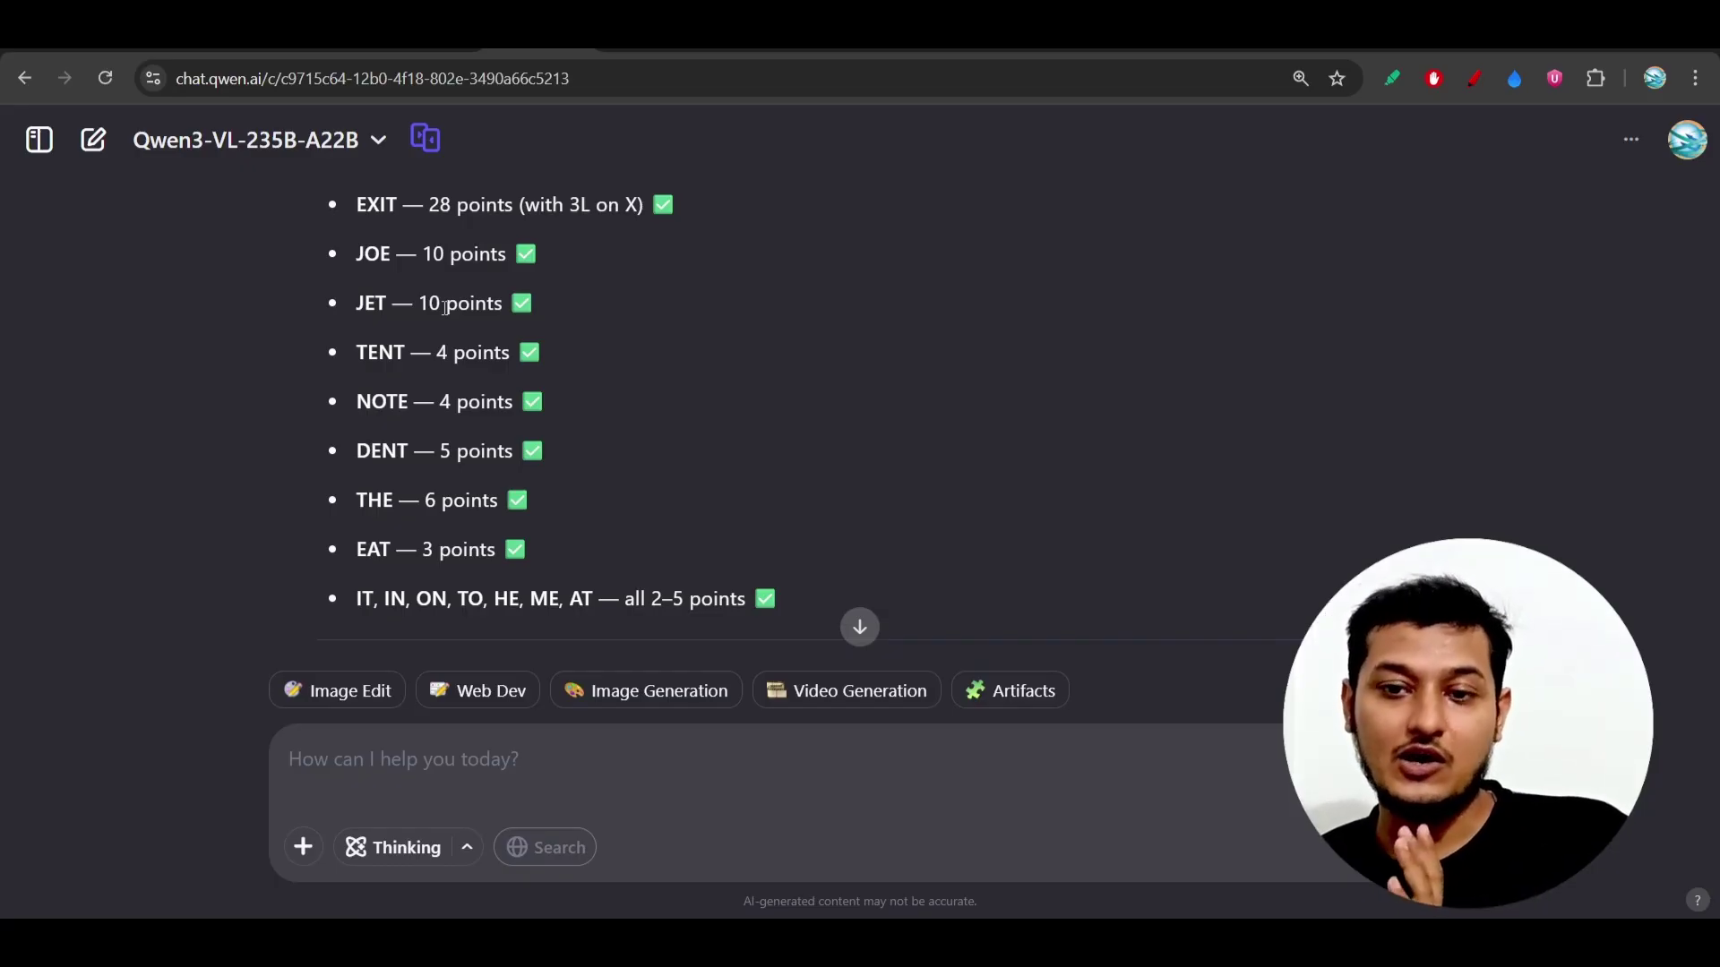
scroll(404, 359, "up", 5)
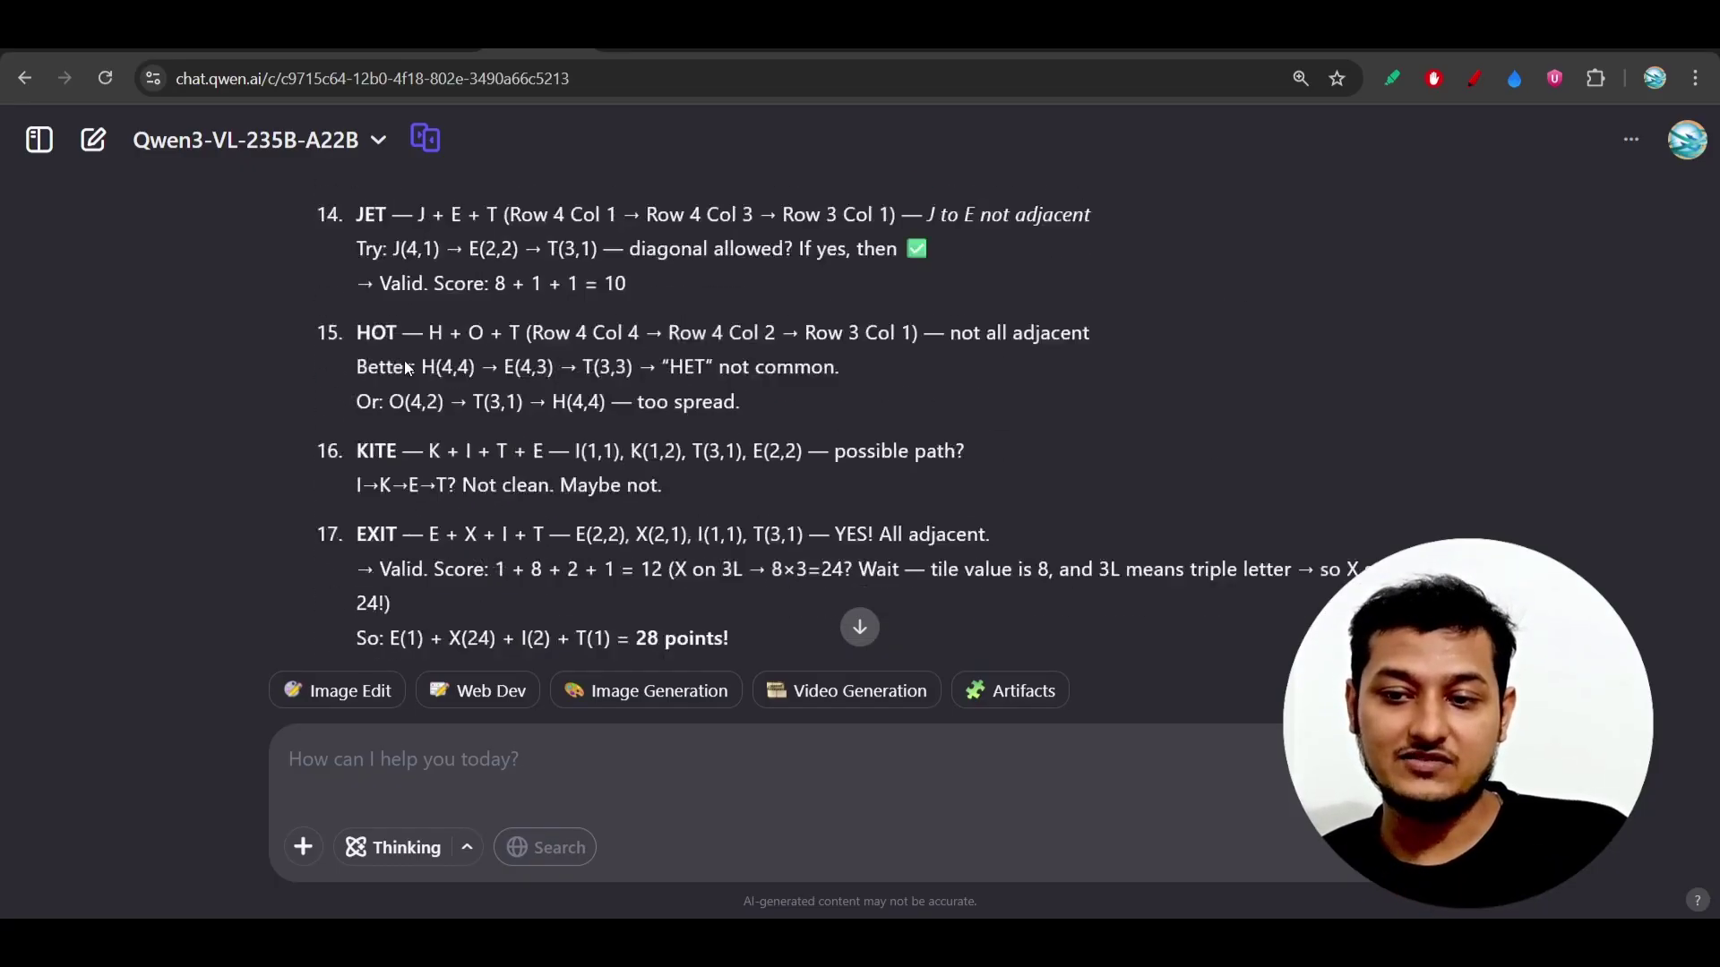
scroll(404, 359, "up", 3)
scroll(508, 238, "up", 1)
scroll(509, 238, "up", 5)
scroll(509, 238, "up", 2)
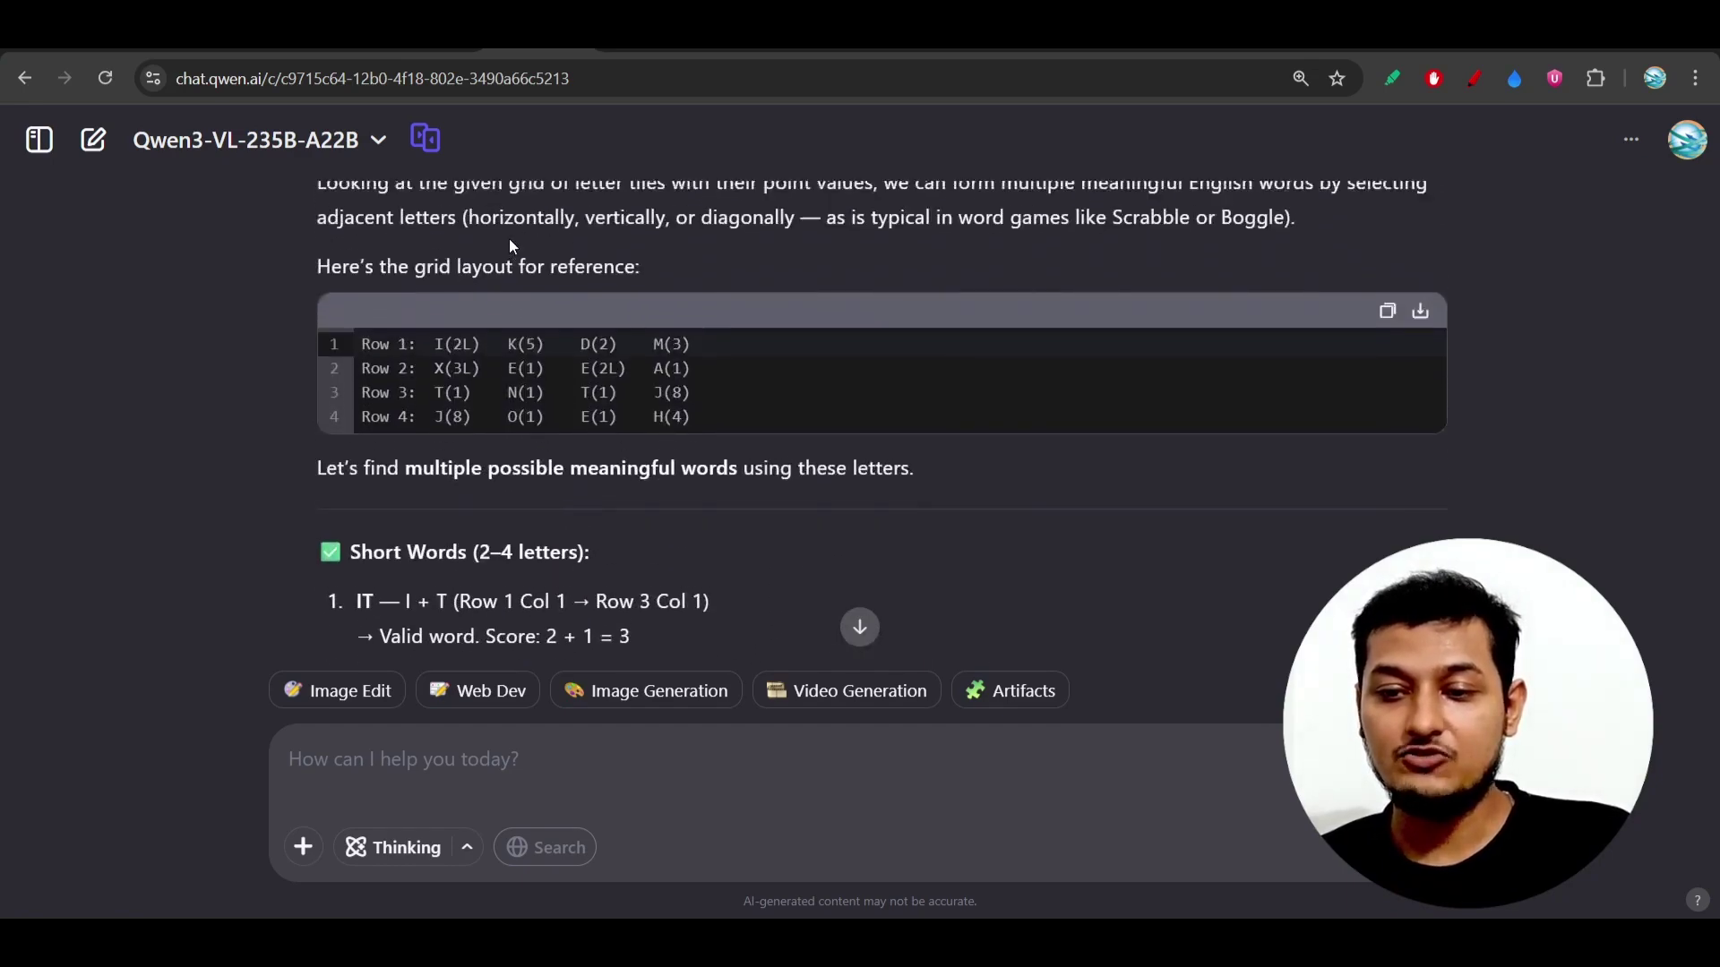
scroll(510, 238, "up", 4)
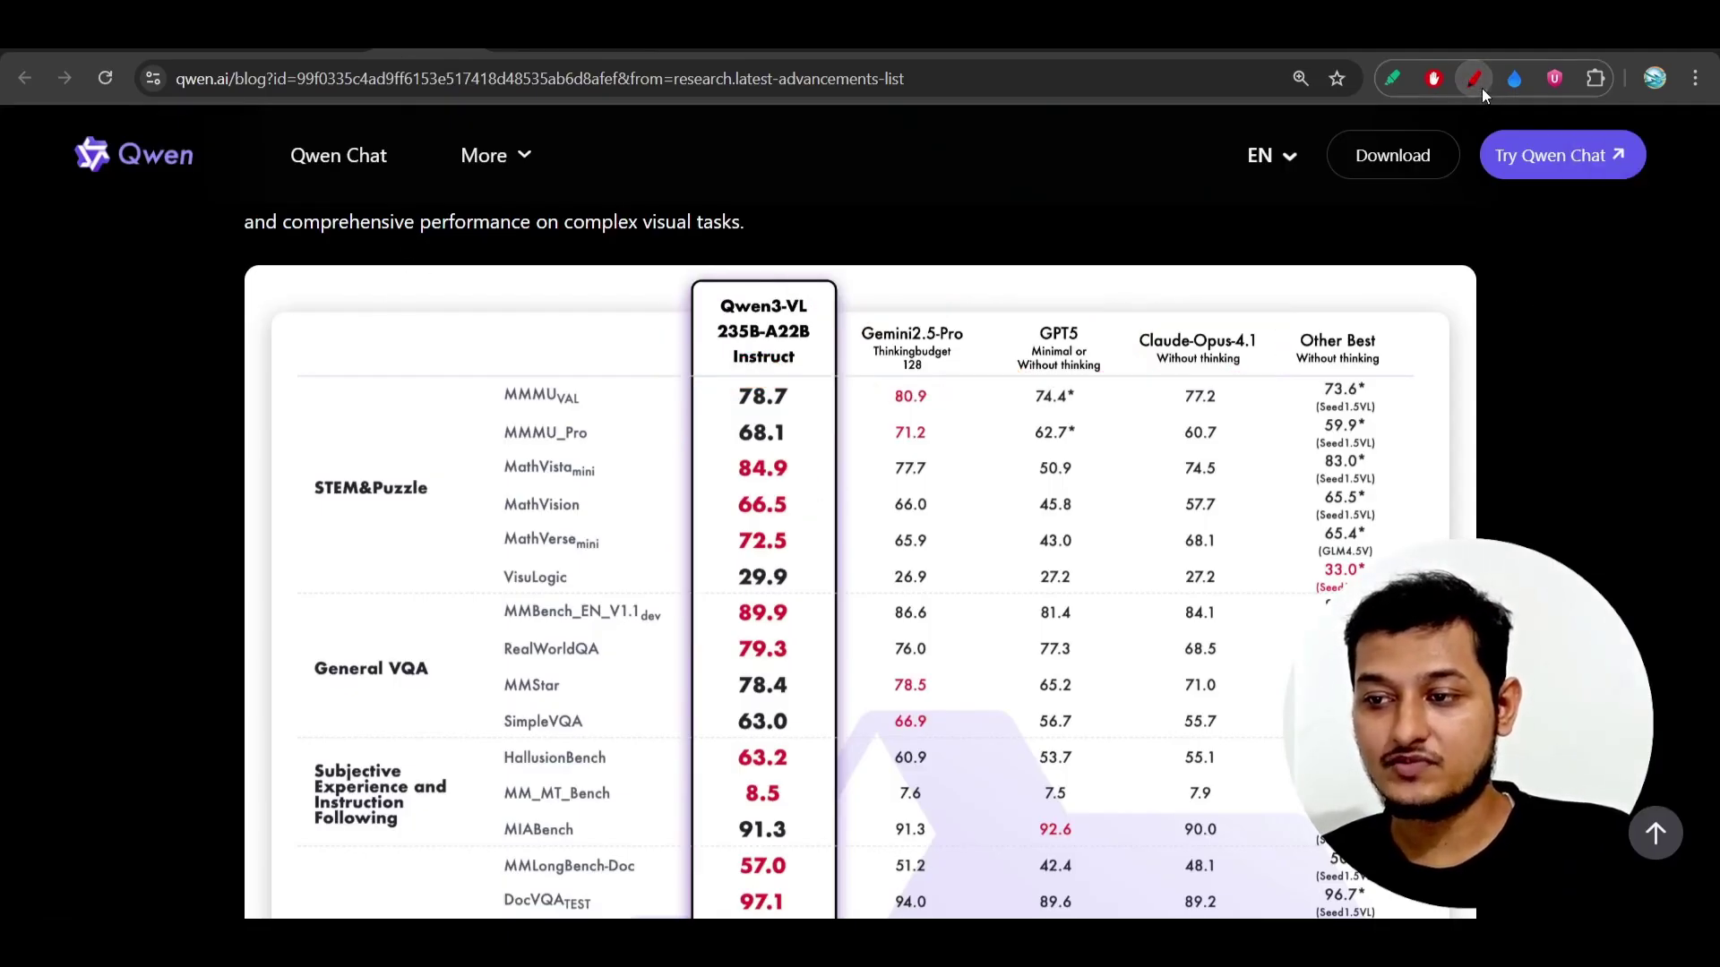
scroll(1013, 419, "up", 7)
scroll(1013, 420, "up", 3)
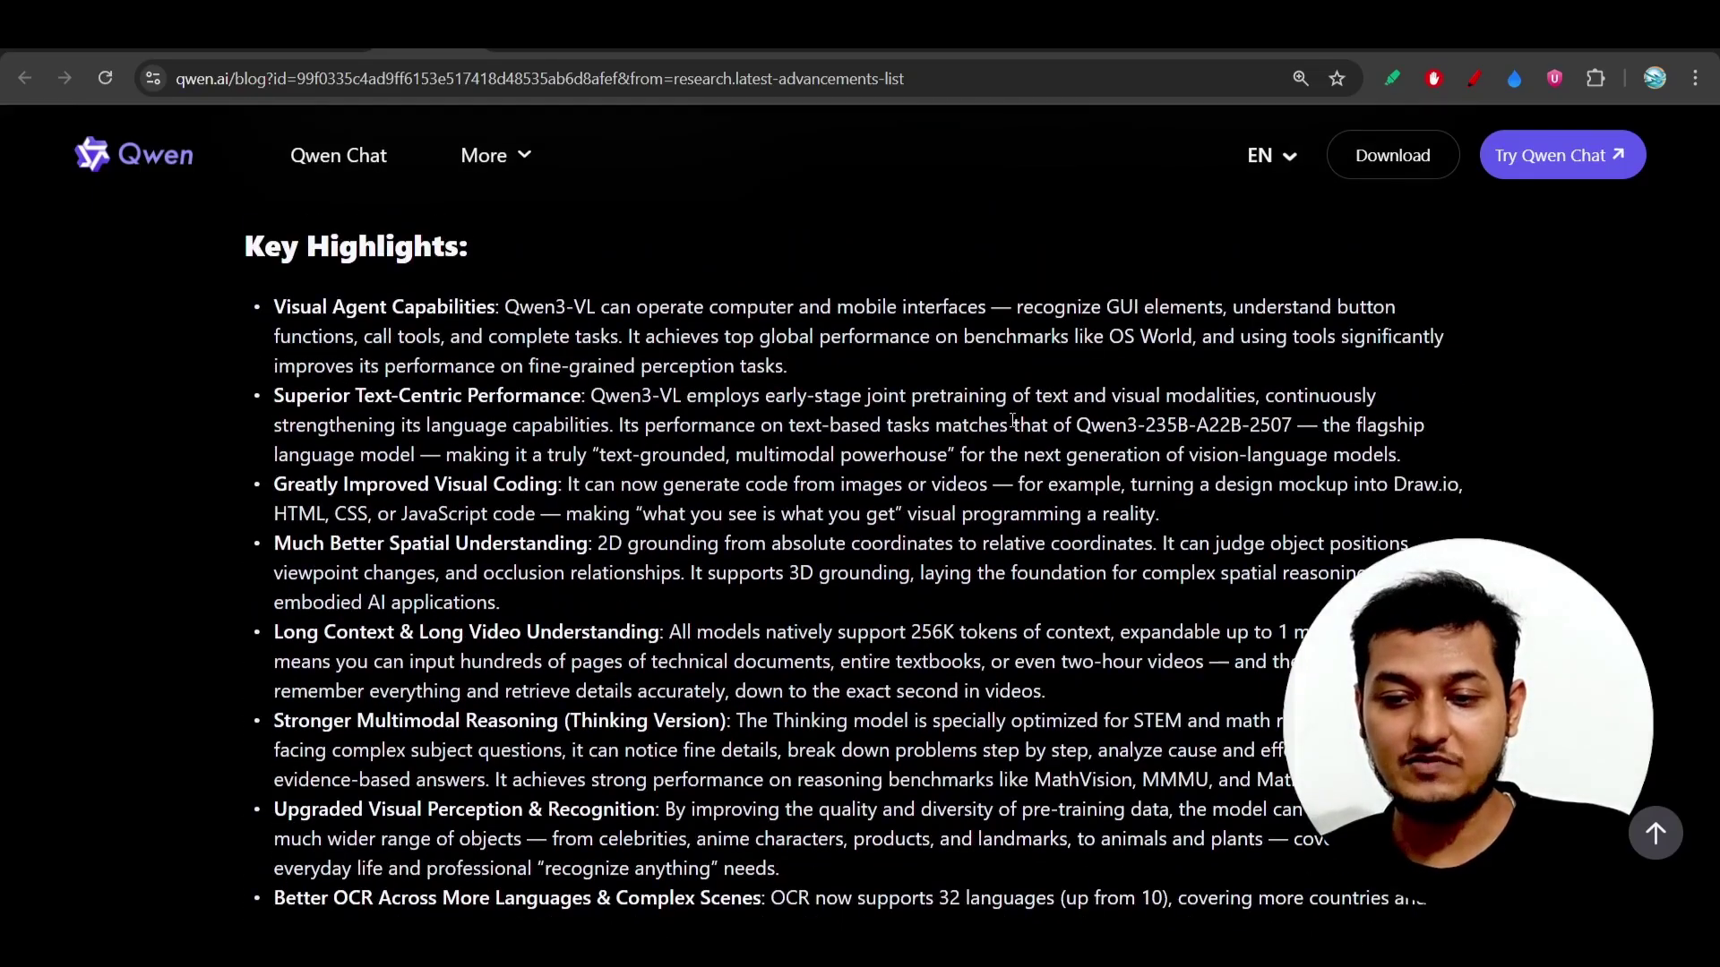
Enable the red pen and mark Visual Agent Capabilities, Superior Text-Centric Performance and Visual Coding with its HTML/CSS/JavaScript phrase.
left_click(1475, 78)
key("ctrl+plus")
key("ctrl+plus")
key("ctrl+plus")
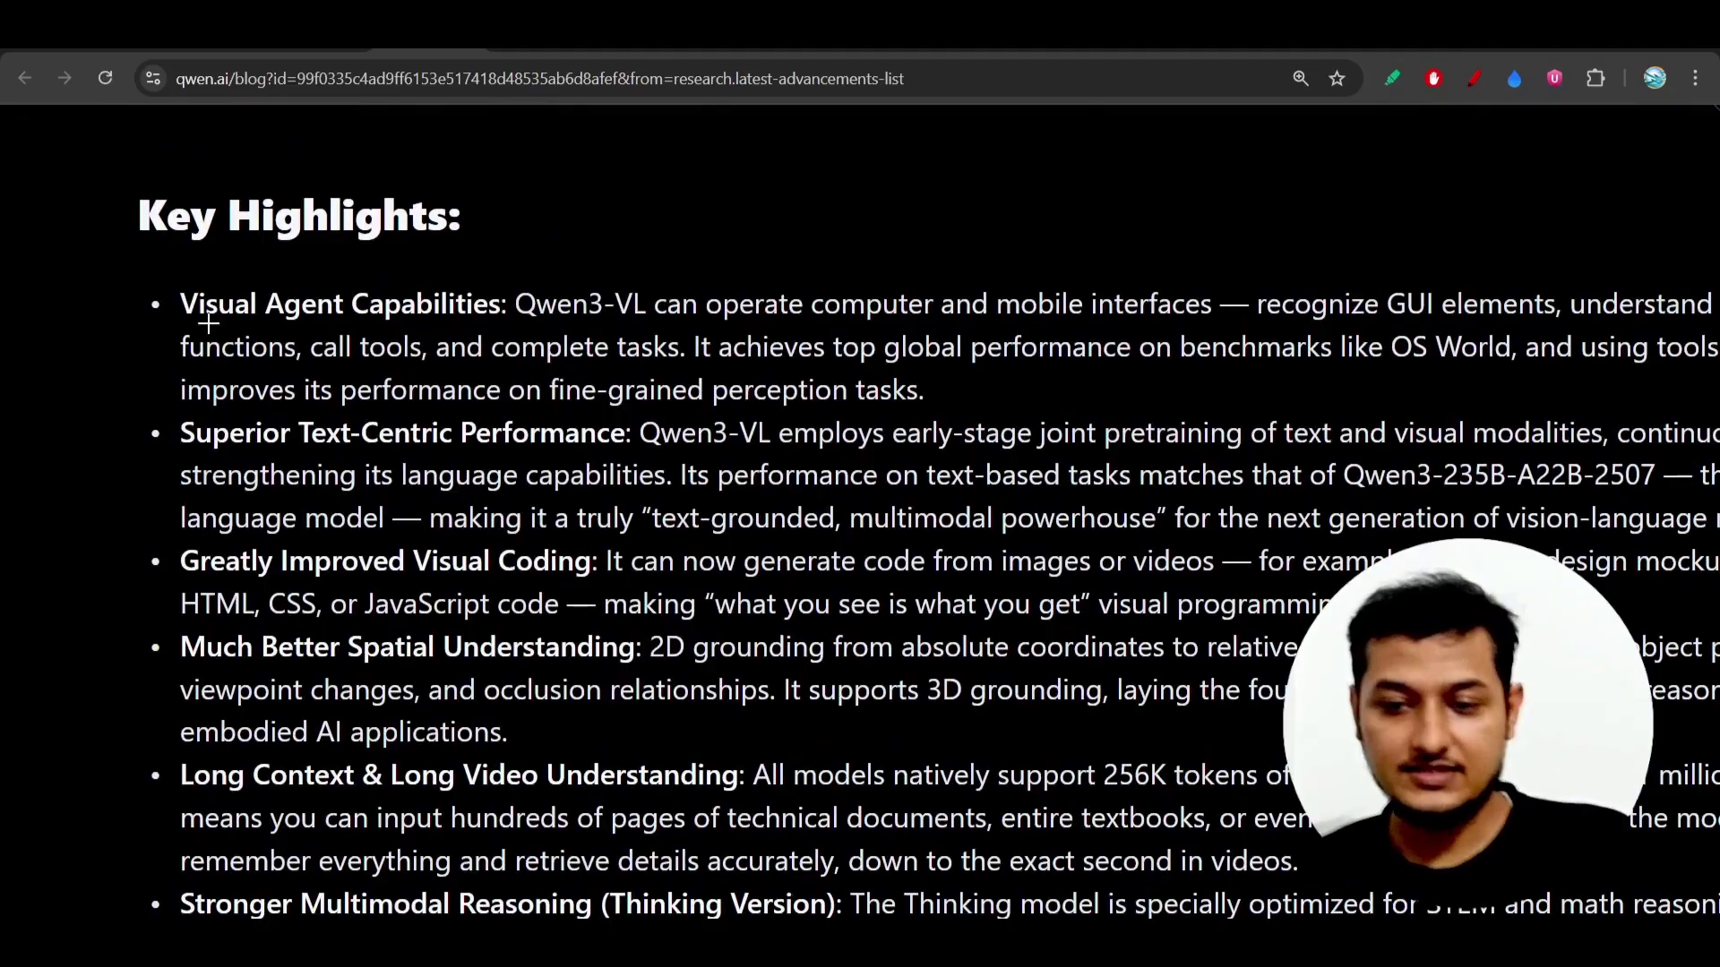
left_click_drag(127, 294, 290, 230)
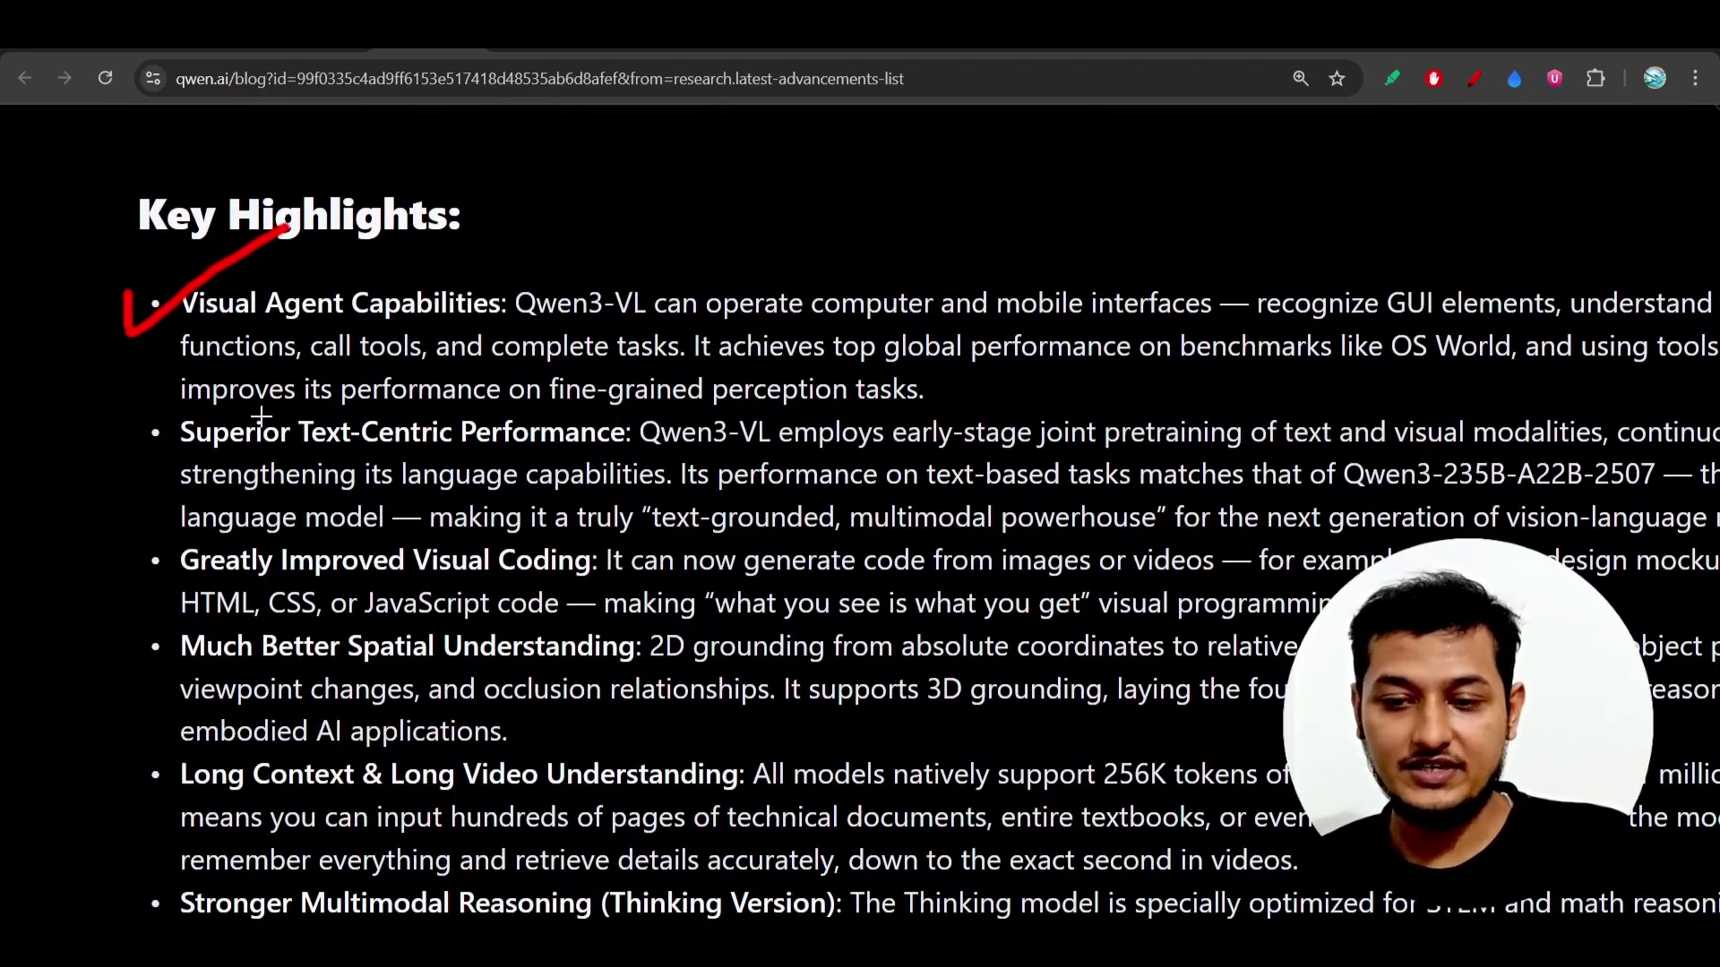
mouse_move(105, 433)
left_mouse_down()
mouse_move(114, 481)
mouse_move(322, 376)
left_mouse_up()
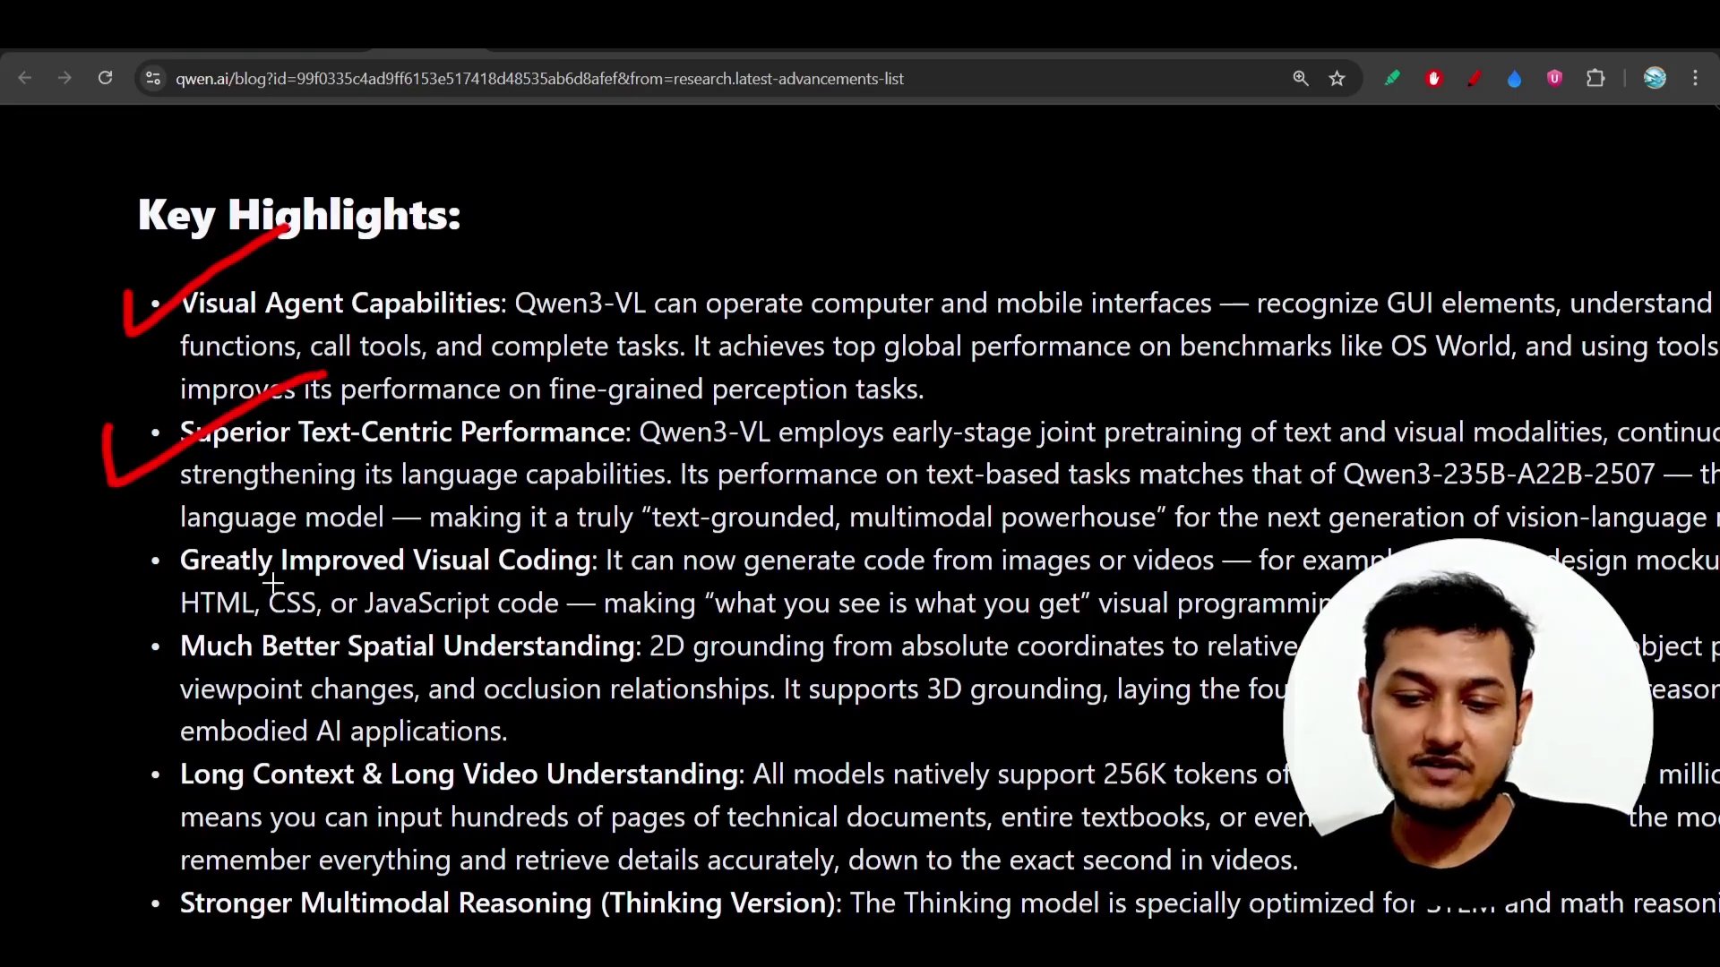
scroll(273, 581, "down", 1)
mouse_move(113, 432)
left_mouse_down()
mouse_move(119, 464)
mouse_move(283, 397)
left_mouse_up()
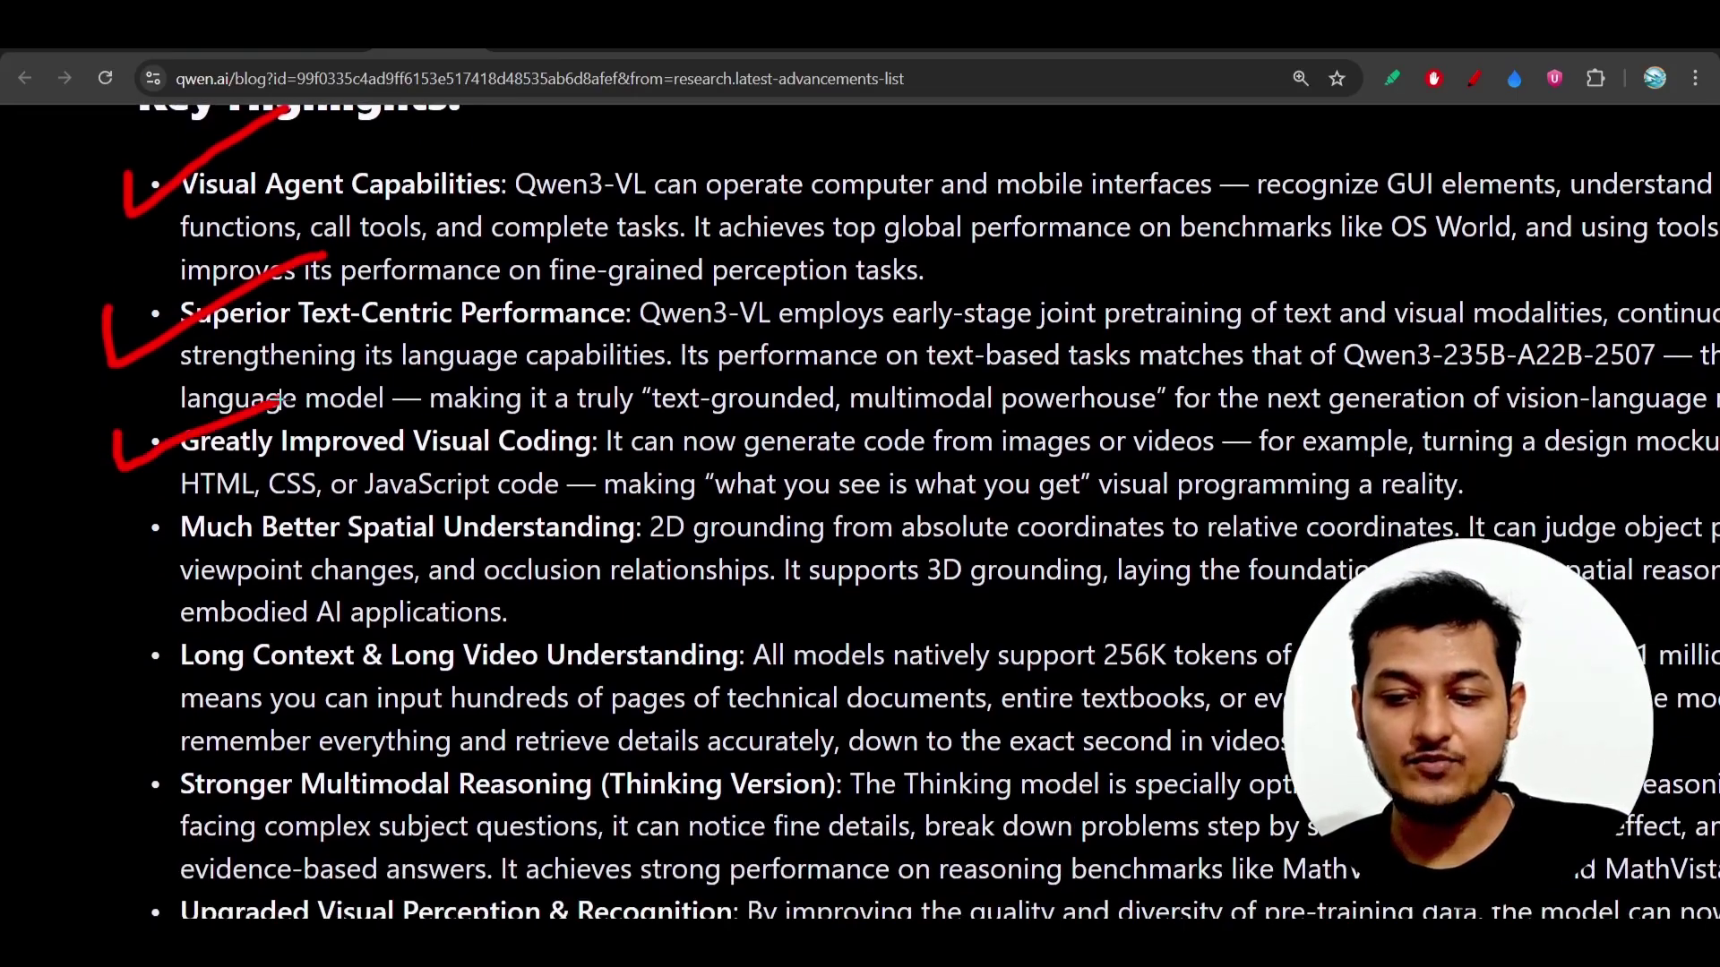
left_click_drag(411, 458, 599, 453)
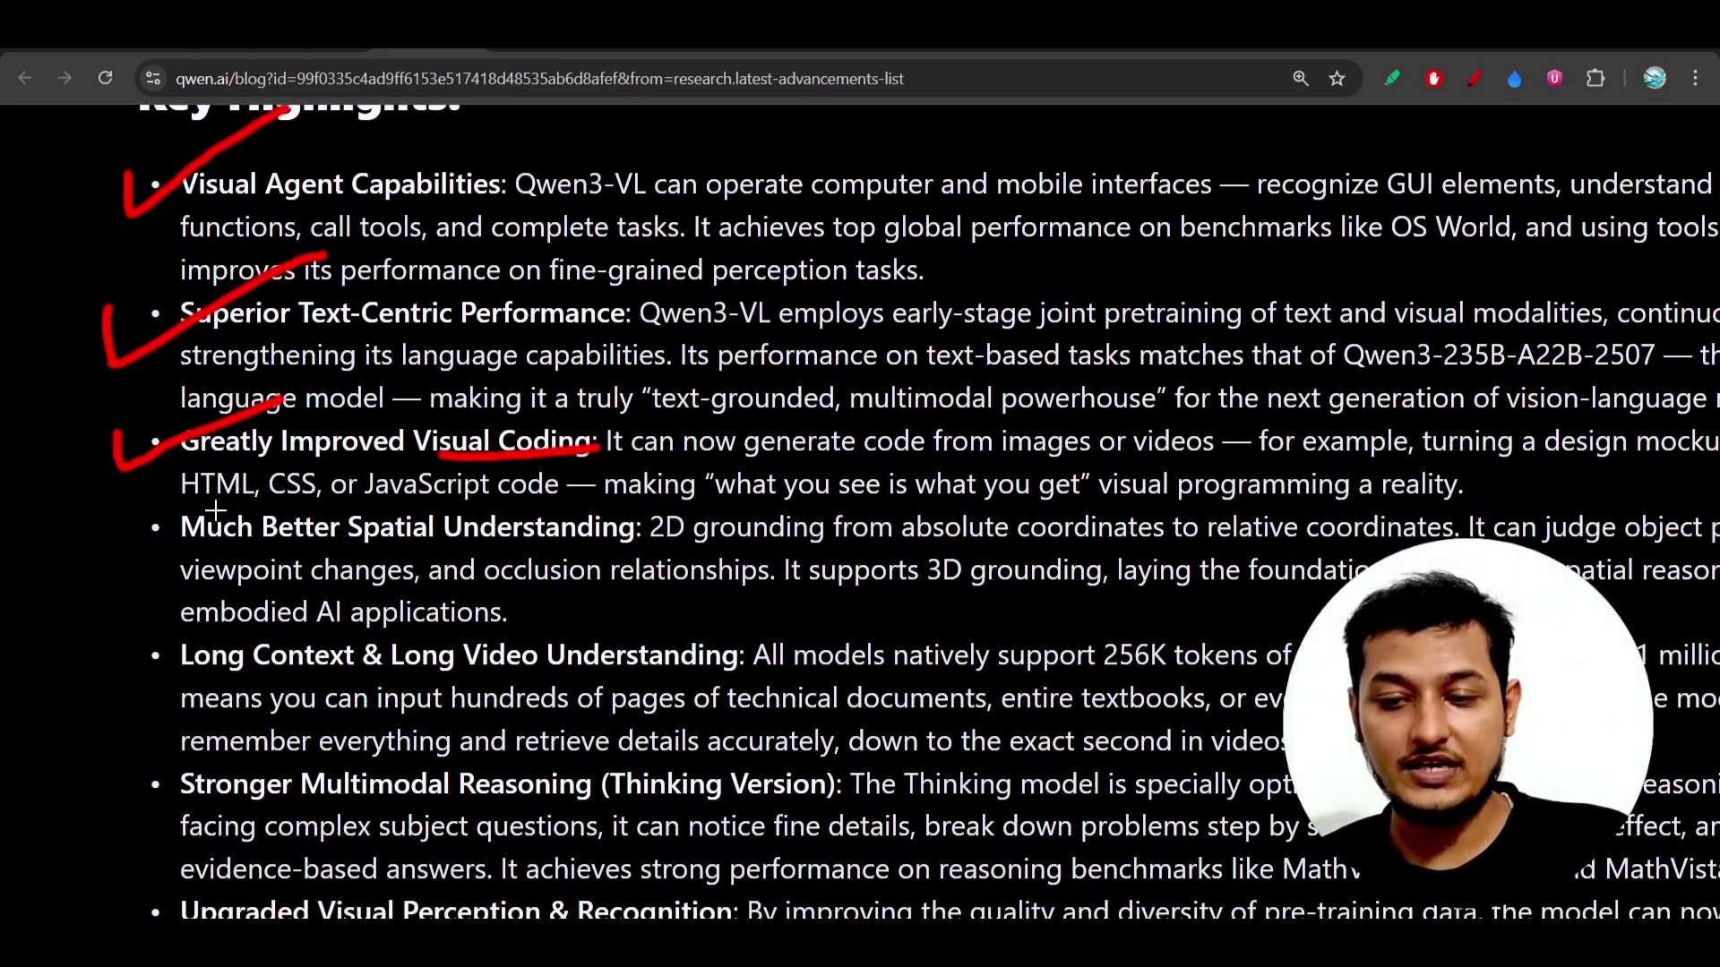
left_click_drag(180, 507, 575, 505)
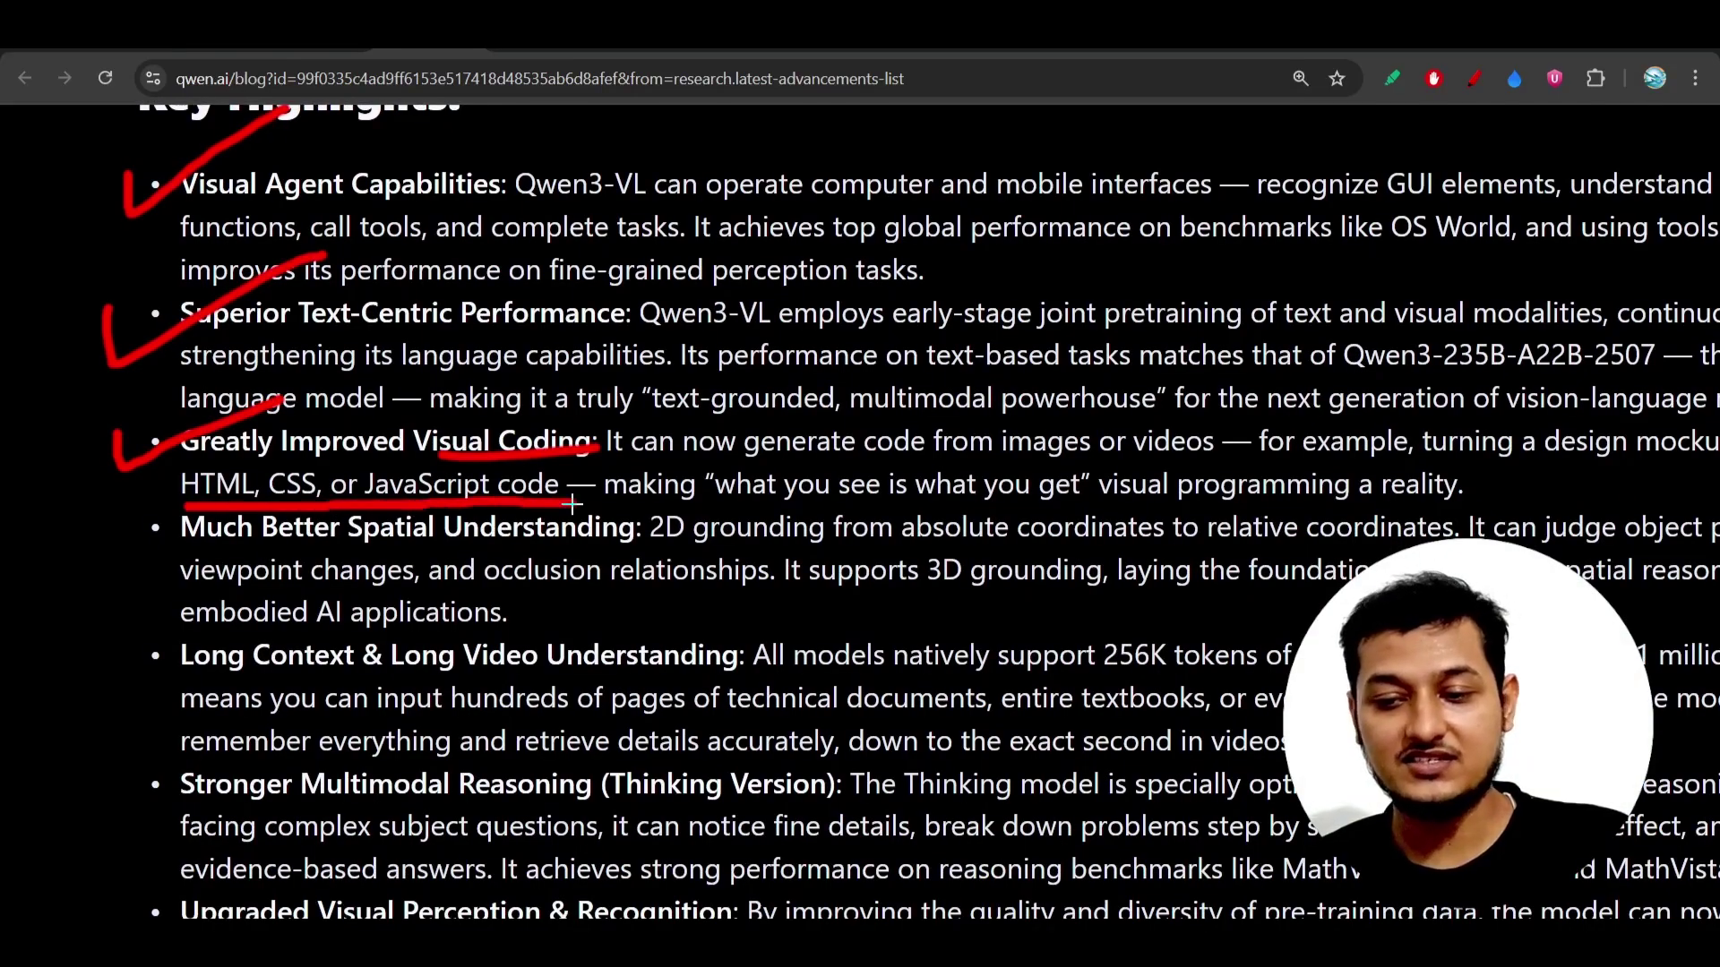
scroll(575, 505, "down", 1)
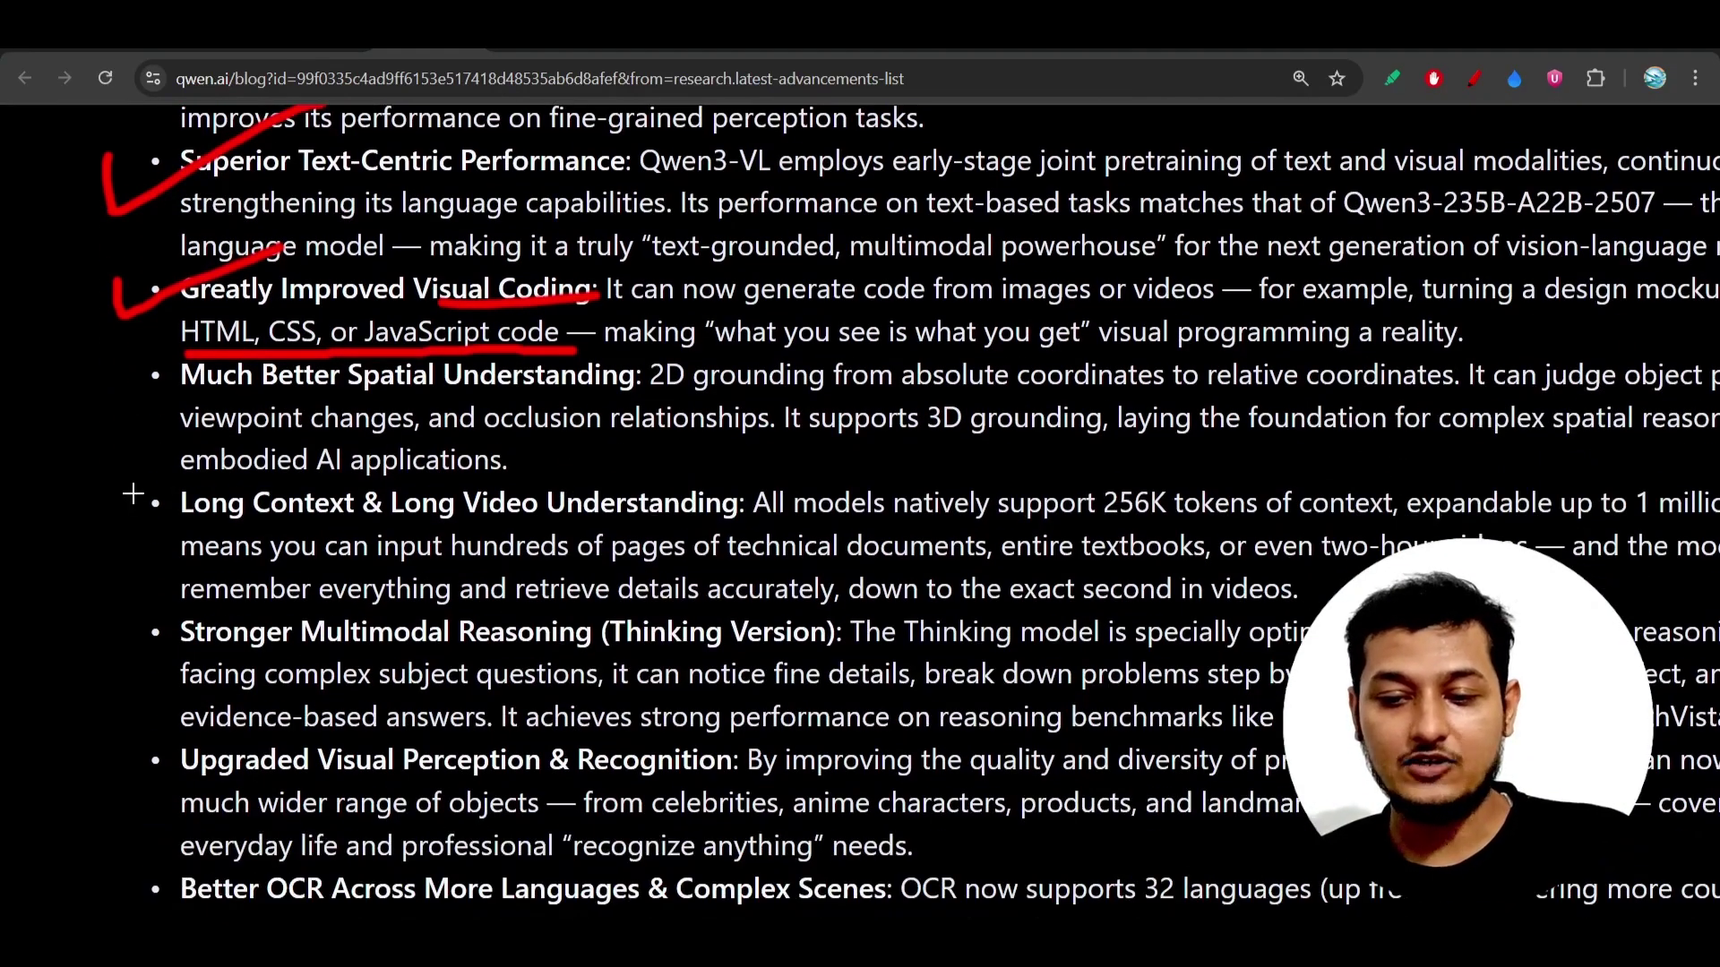
Mark Long Context with 256K tokens, Stronger Multimodal Reasoning, Visual Perception & Recognition and Better OCR, then clear the marks.
left_click_drag(132, 494, 326, 451)
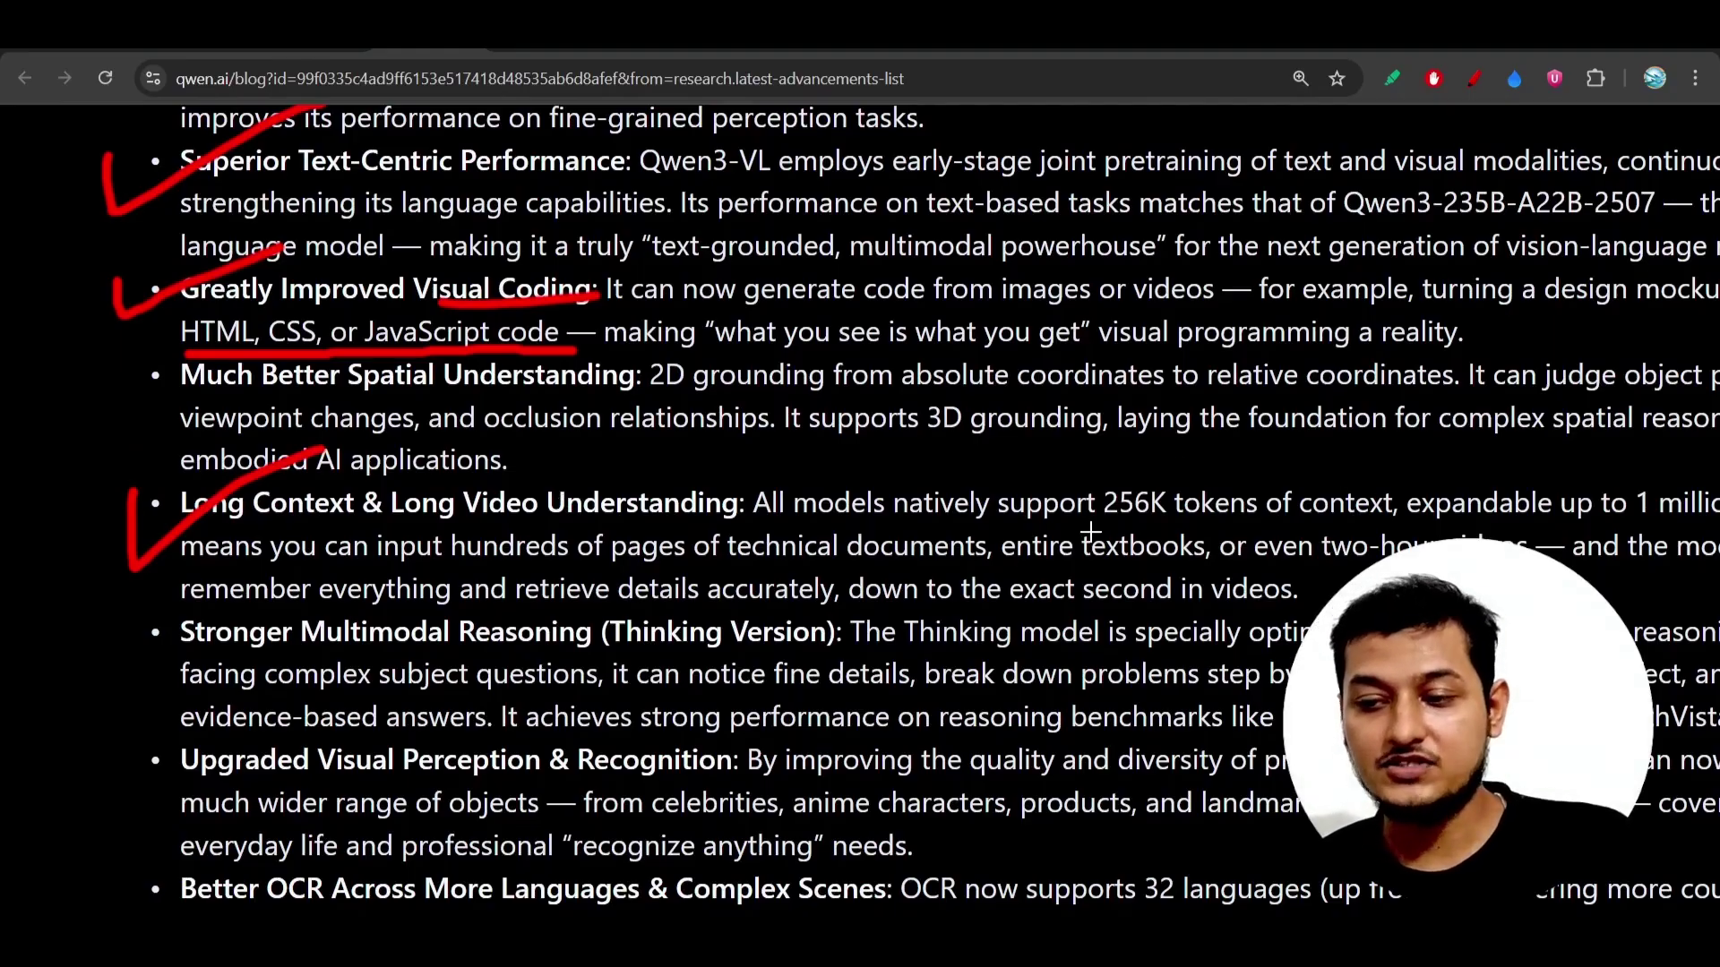
left_click_drag(1086, 518, 1312, 512)
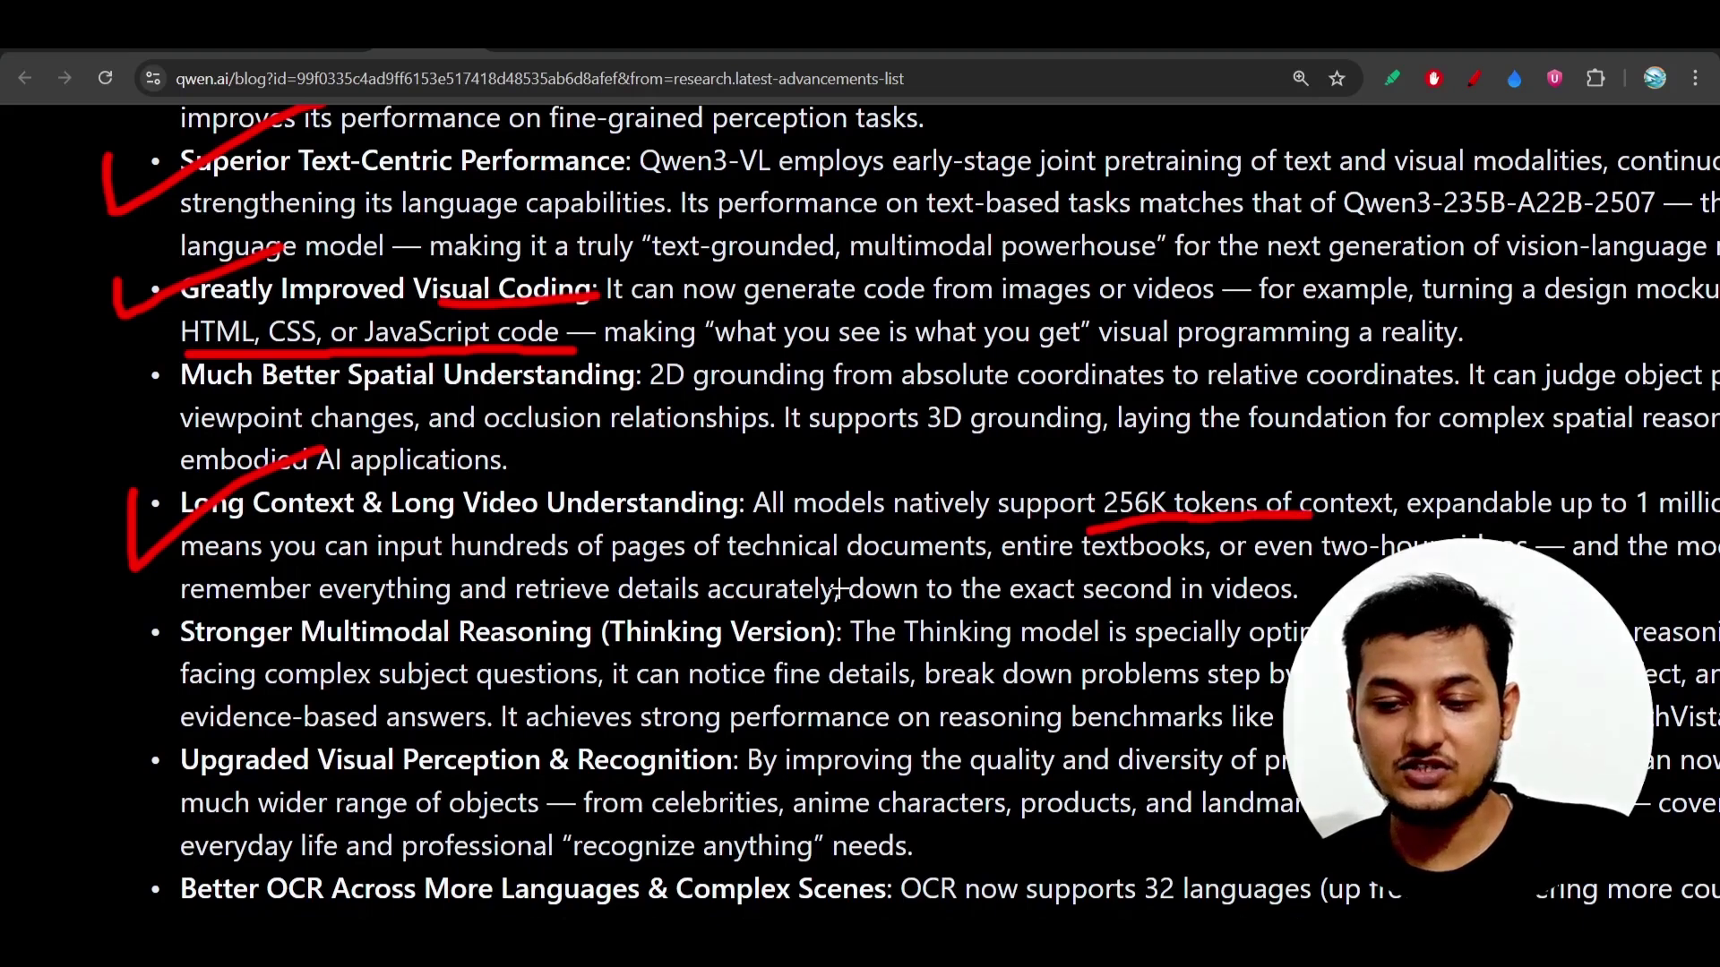
left_click_drag(95, 618, 322, 565)
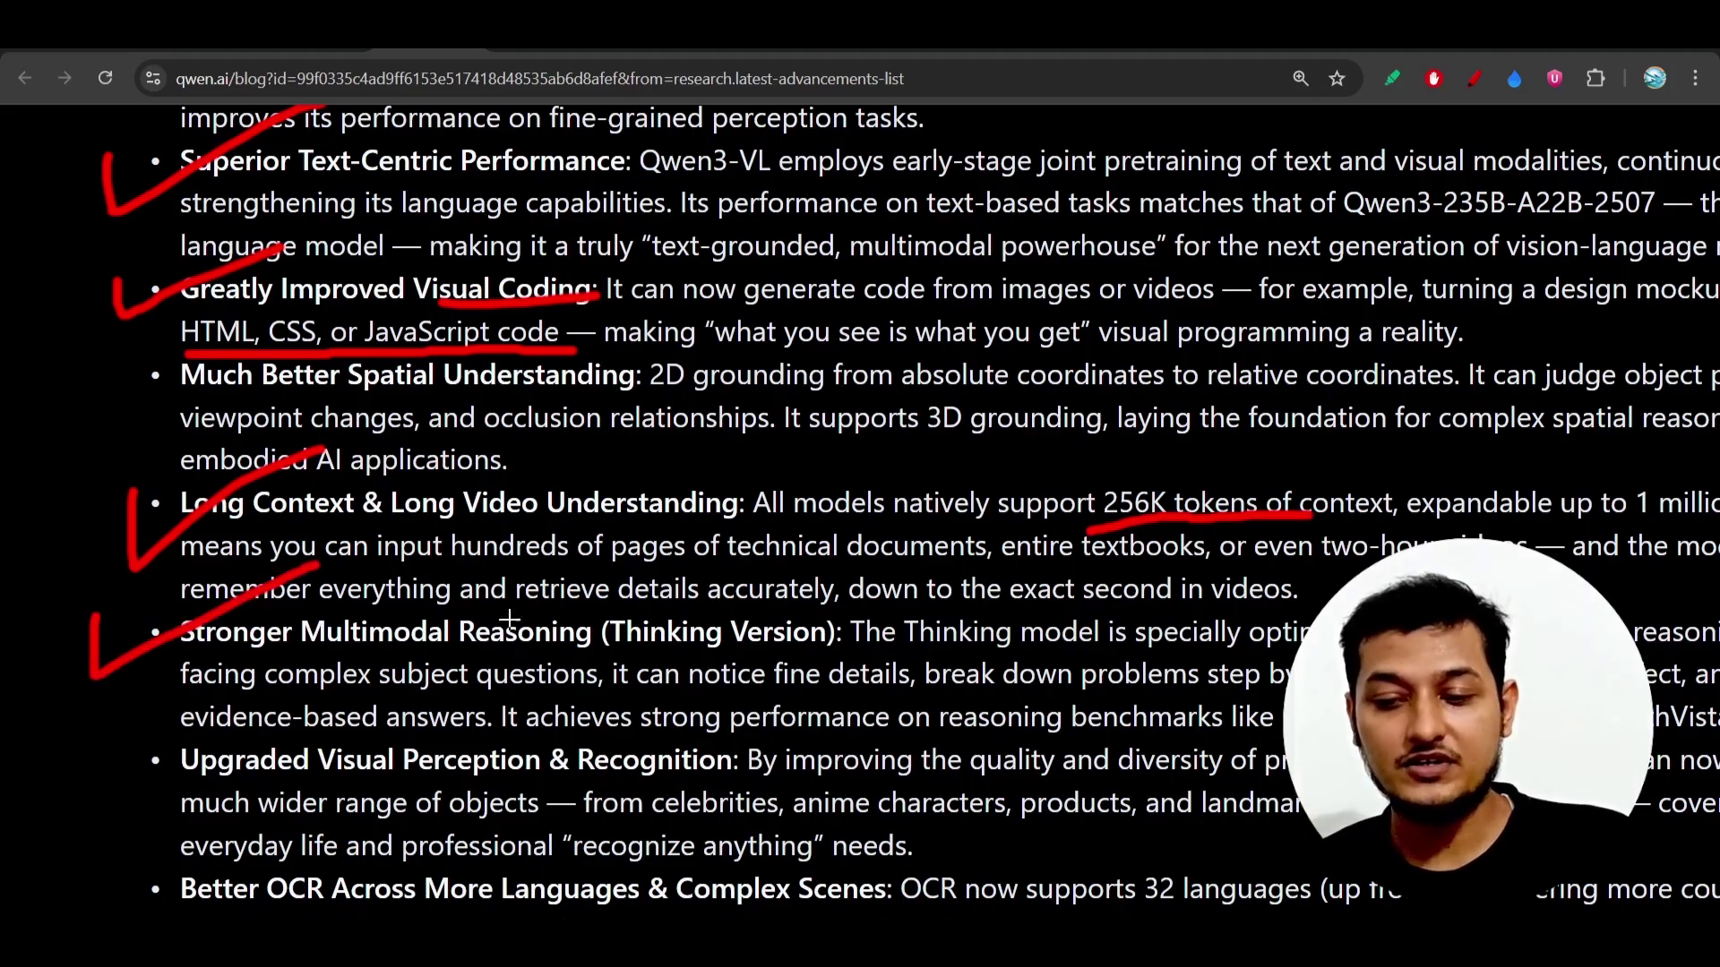
left_click_drag(137, 740, 327, 706)
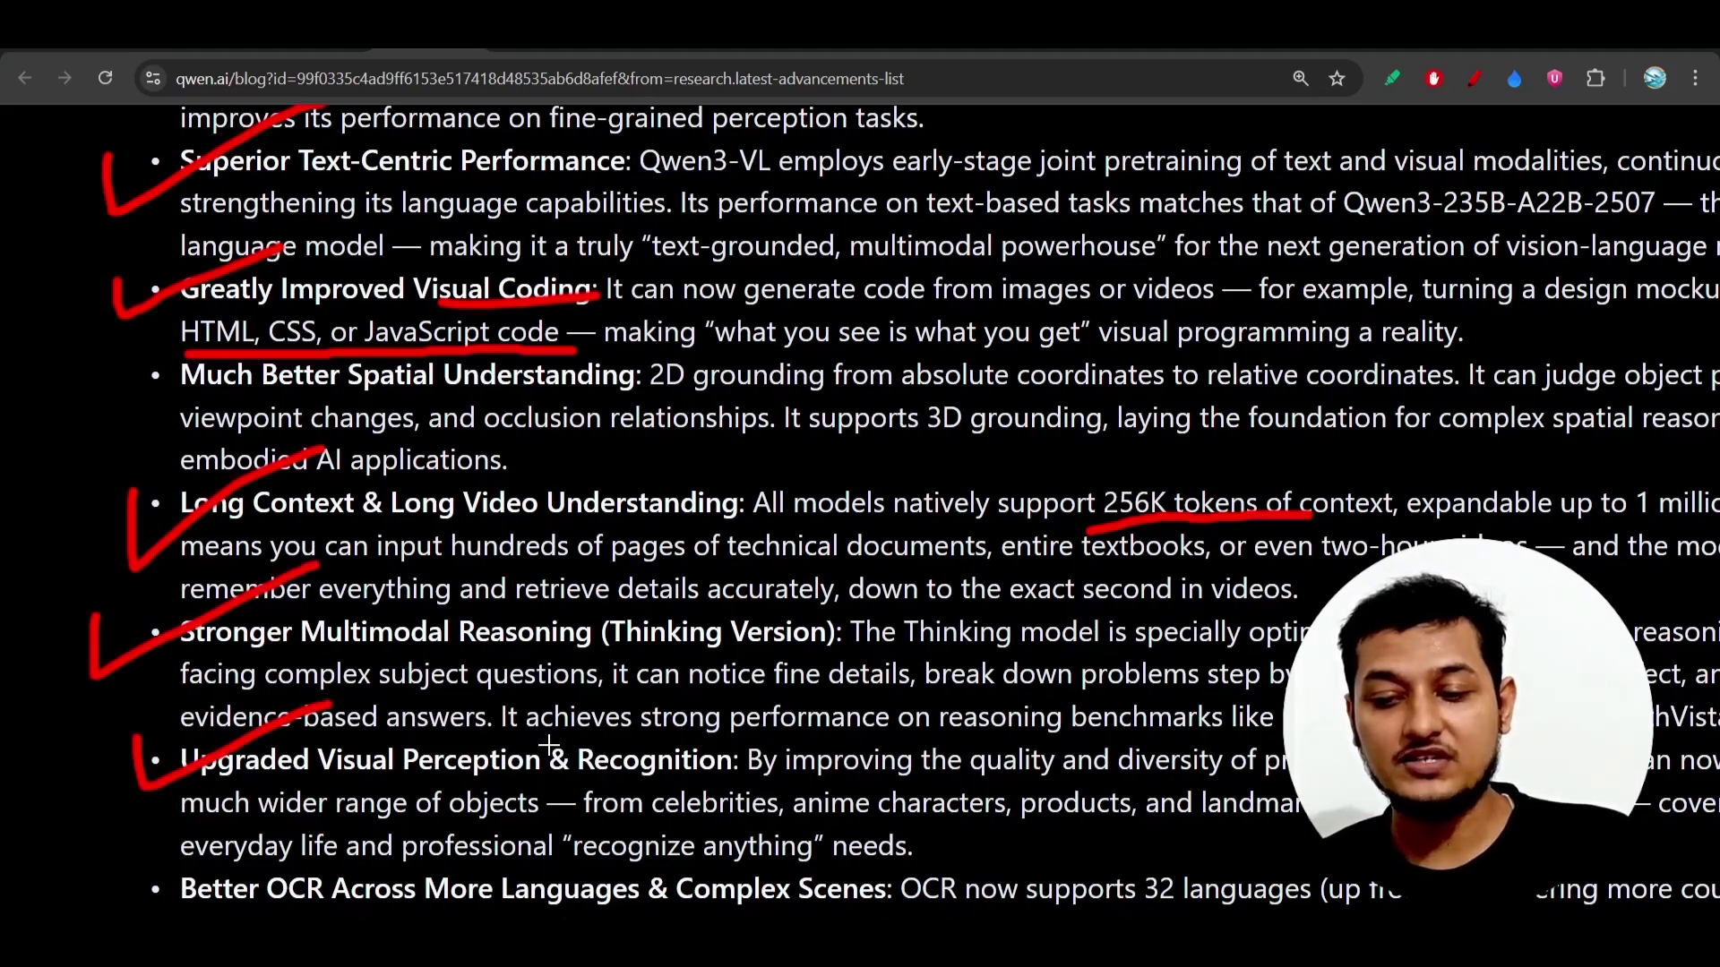
left_click_drag(498, 779, 732, 764)
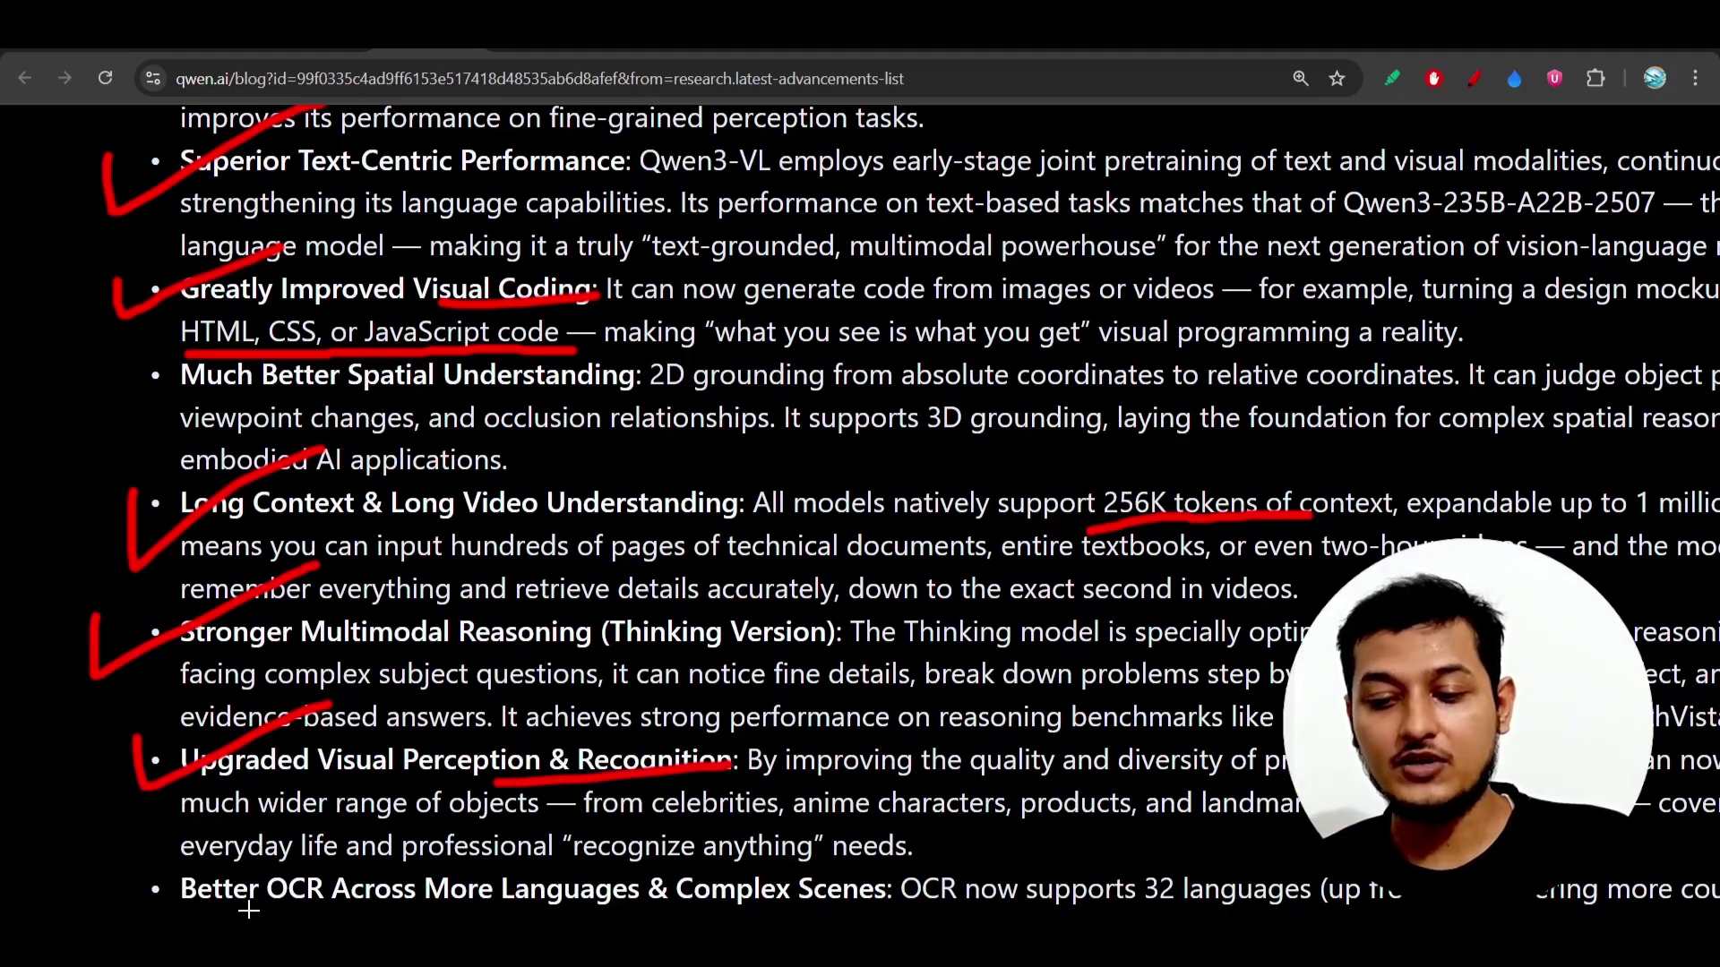
left_click_drag(249, 910, 583, 907)
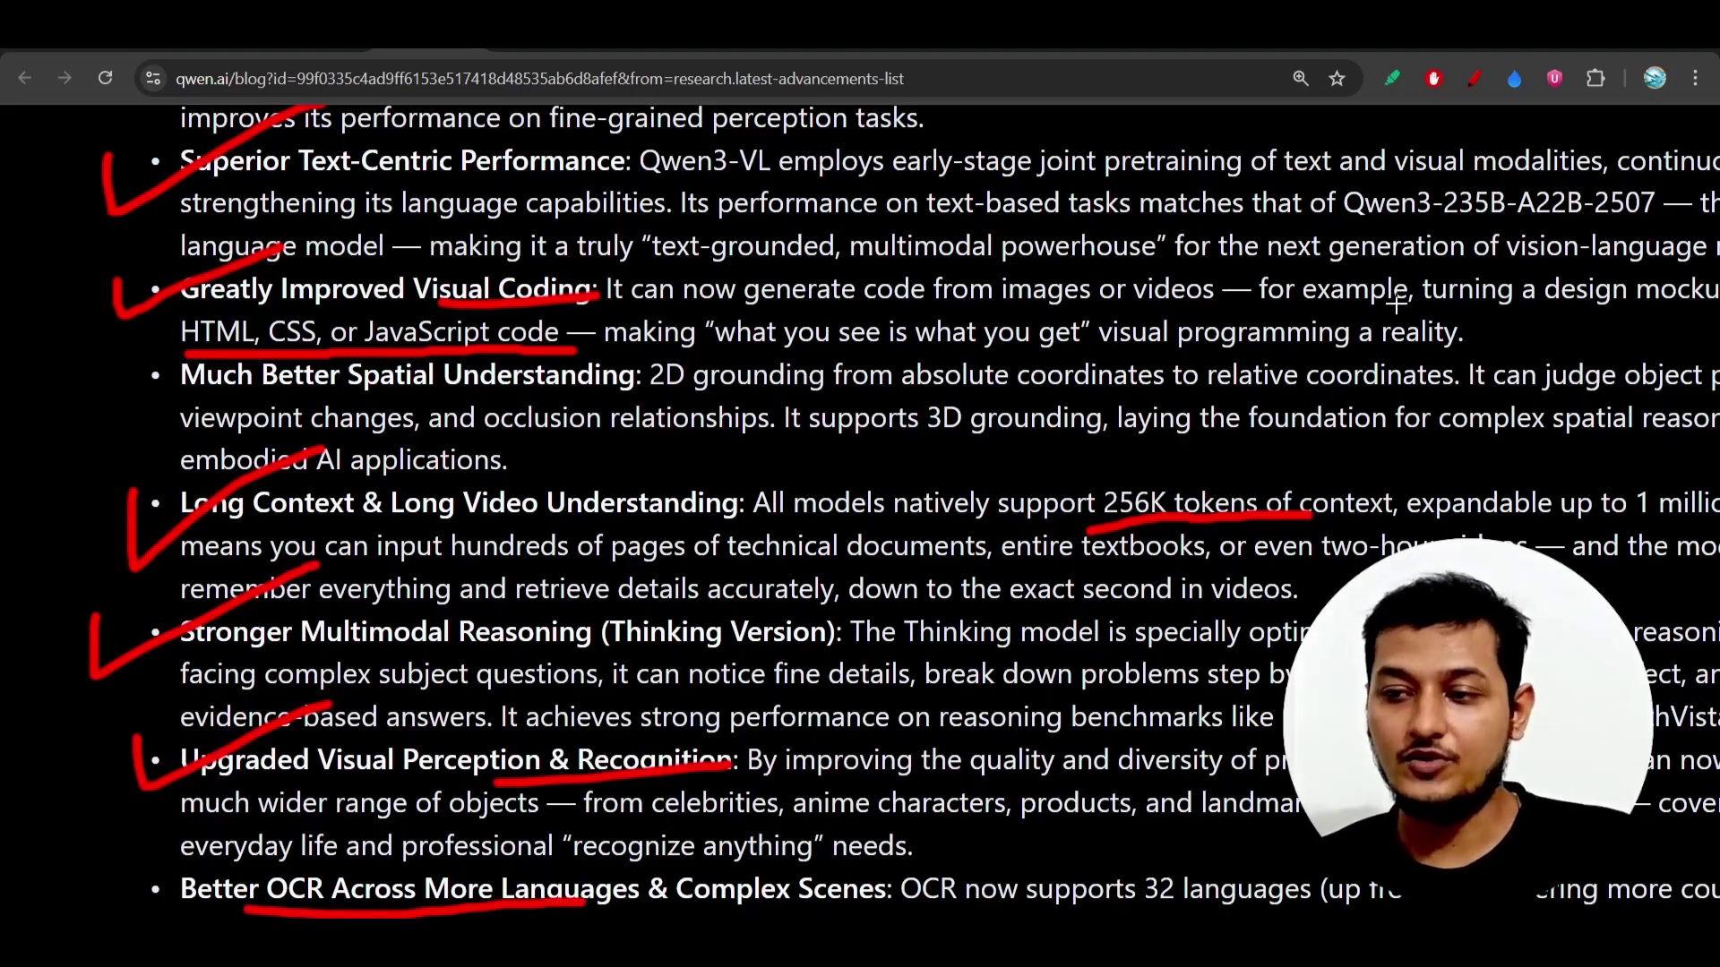
key("Escape")
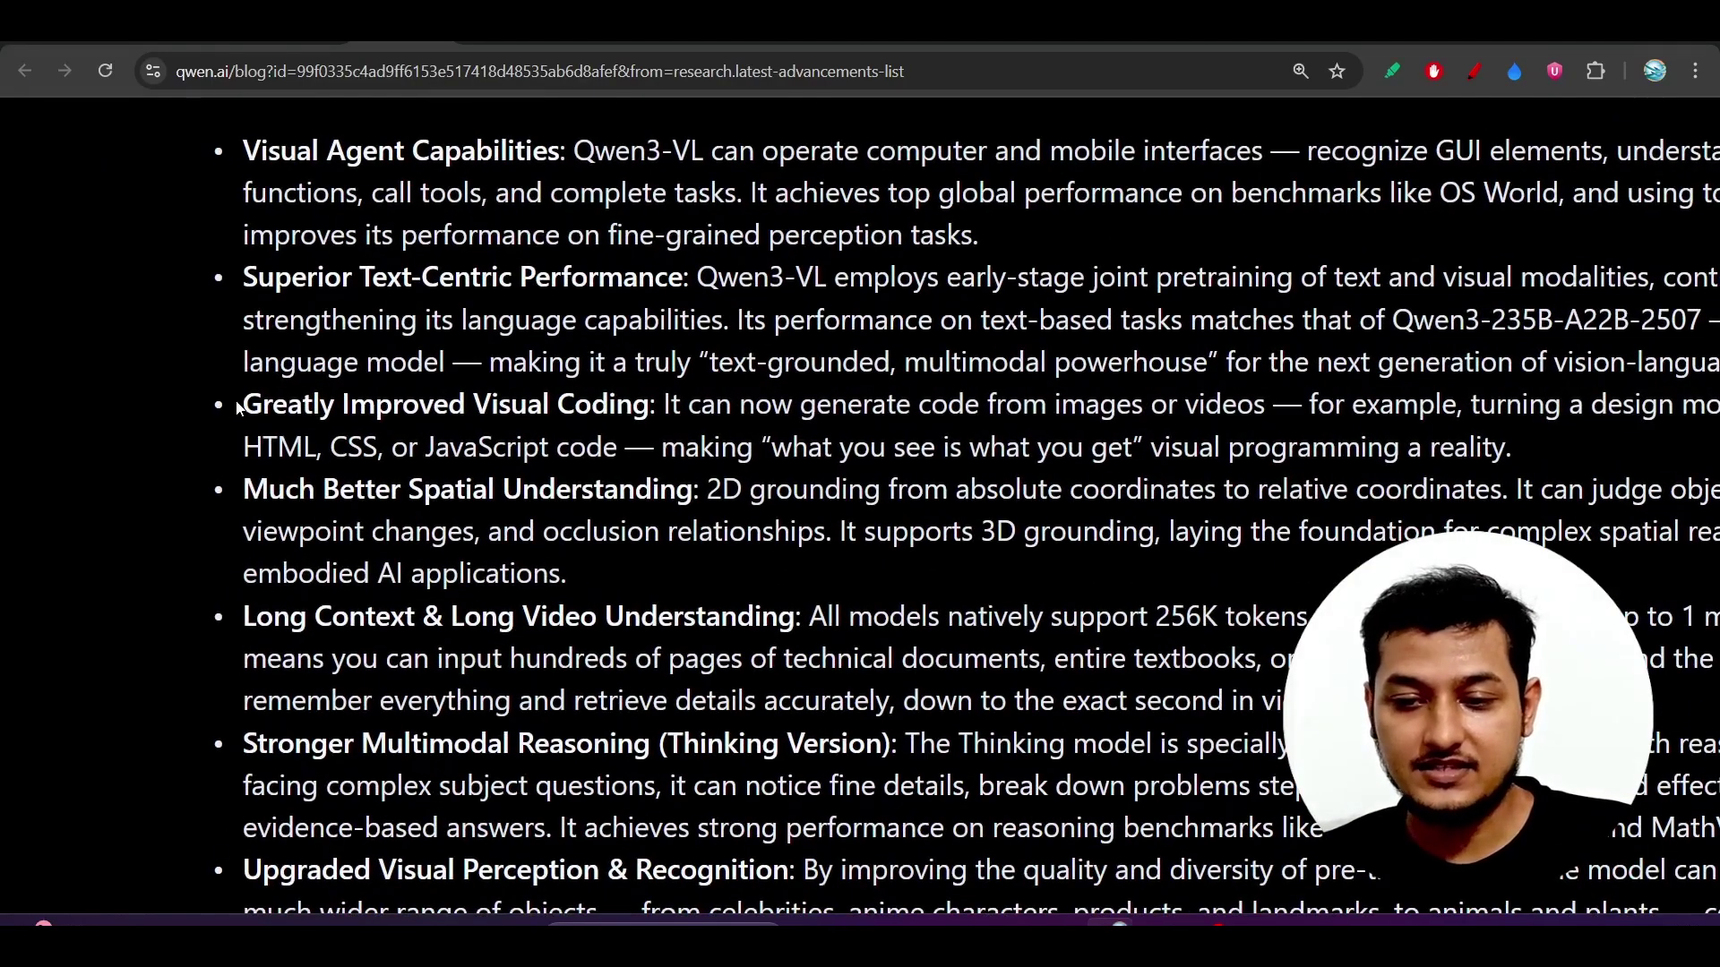
Highlight the Greatly Improved Visual Coding bullet and its JavaScript code-generation sentence.
mouse_move(239, 404)
left_mouse_down()
mouse_move(652, 404)
mouse_move(553, 403)
mouse_move(410, 446)
mouse_move(618, 446)
left_mouse_up()
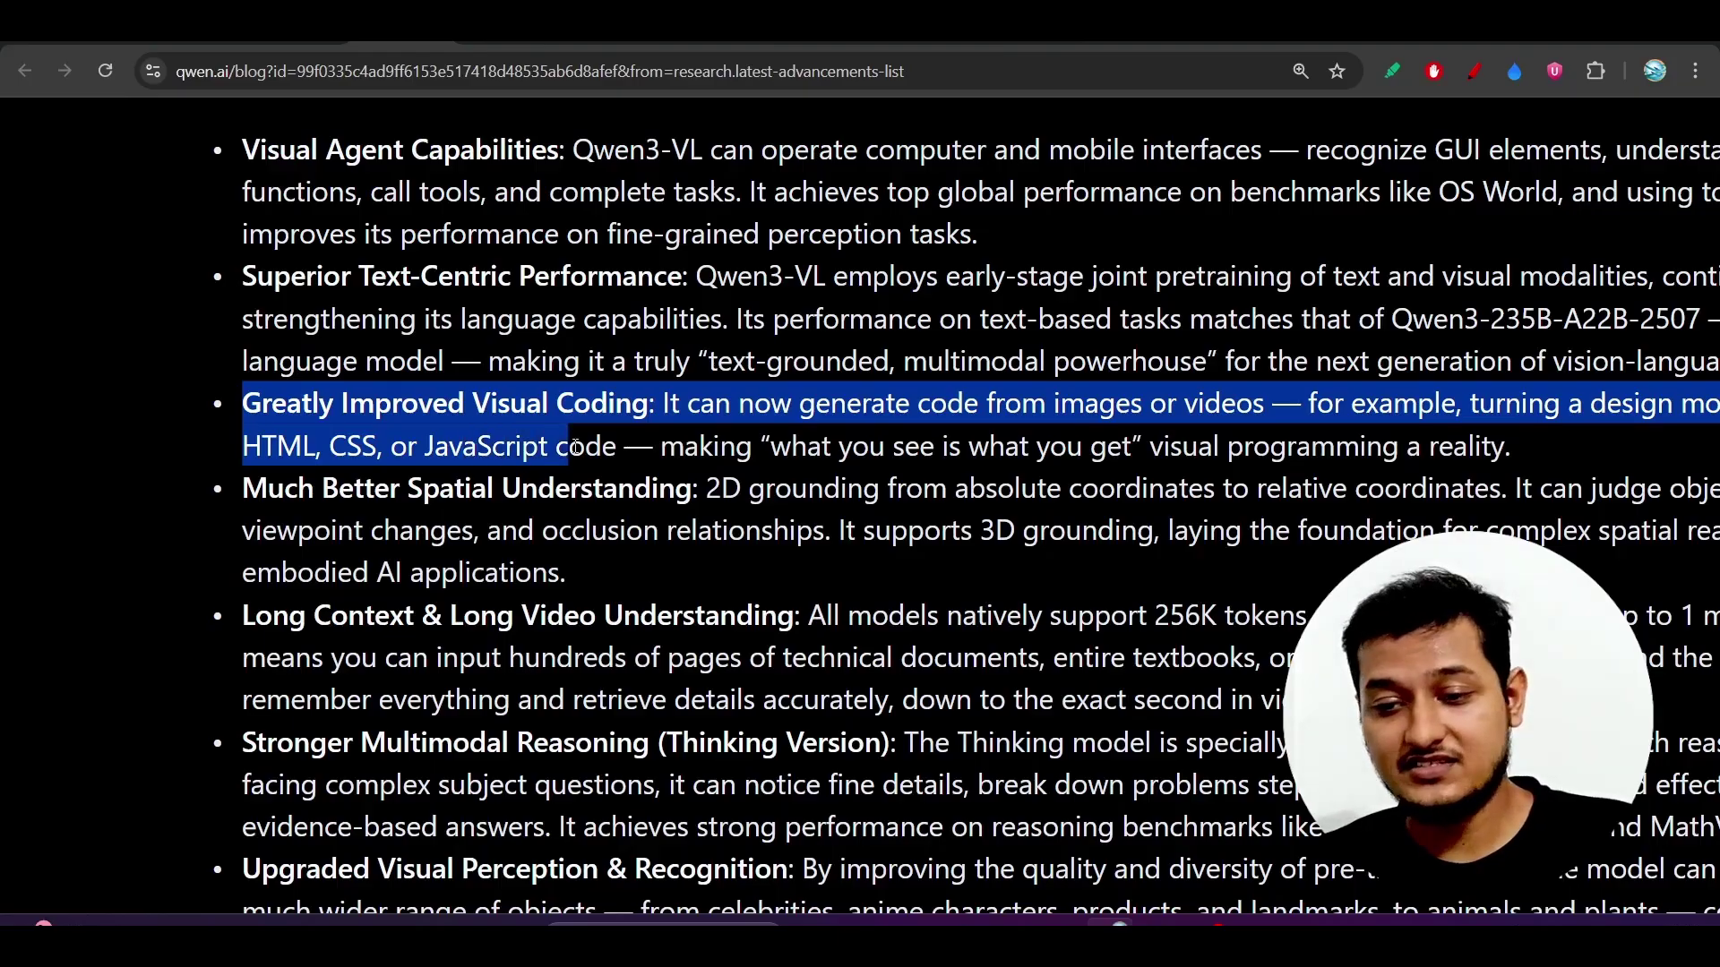
left_click(616, 447)
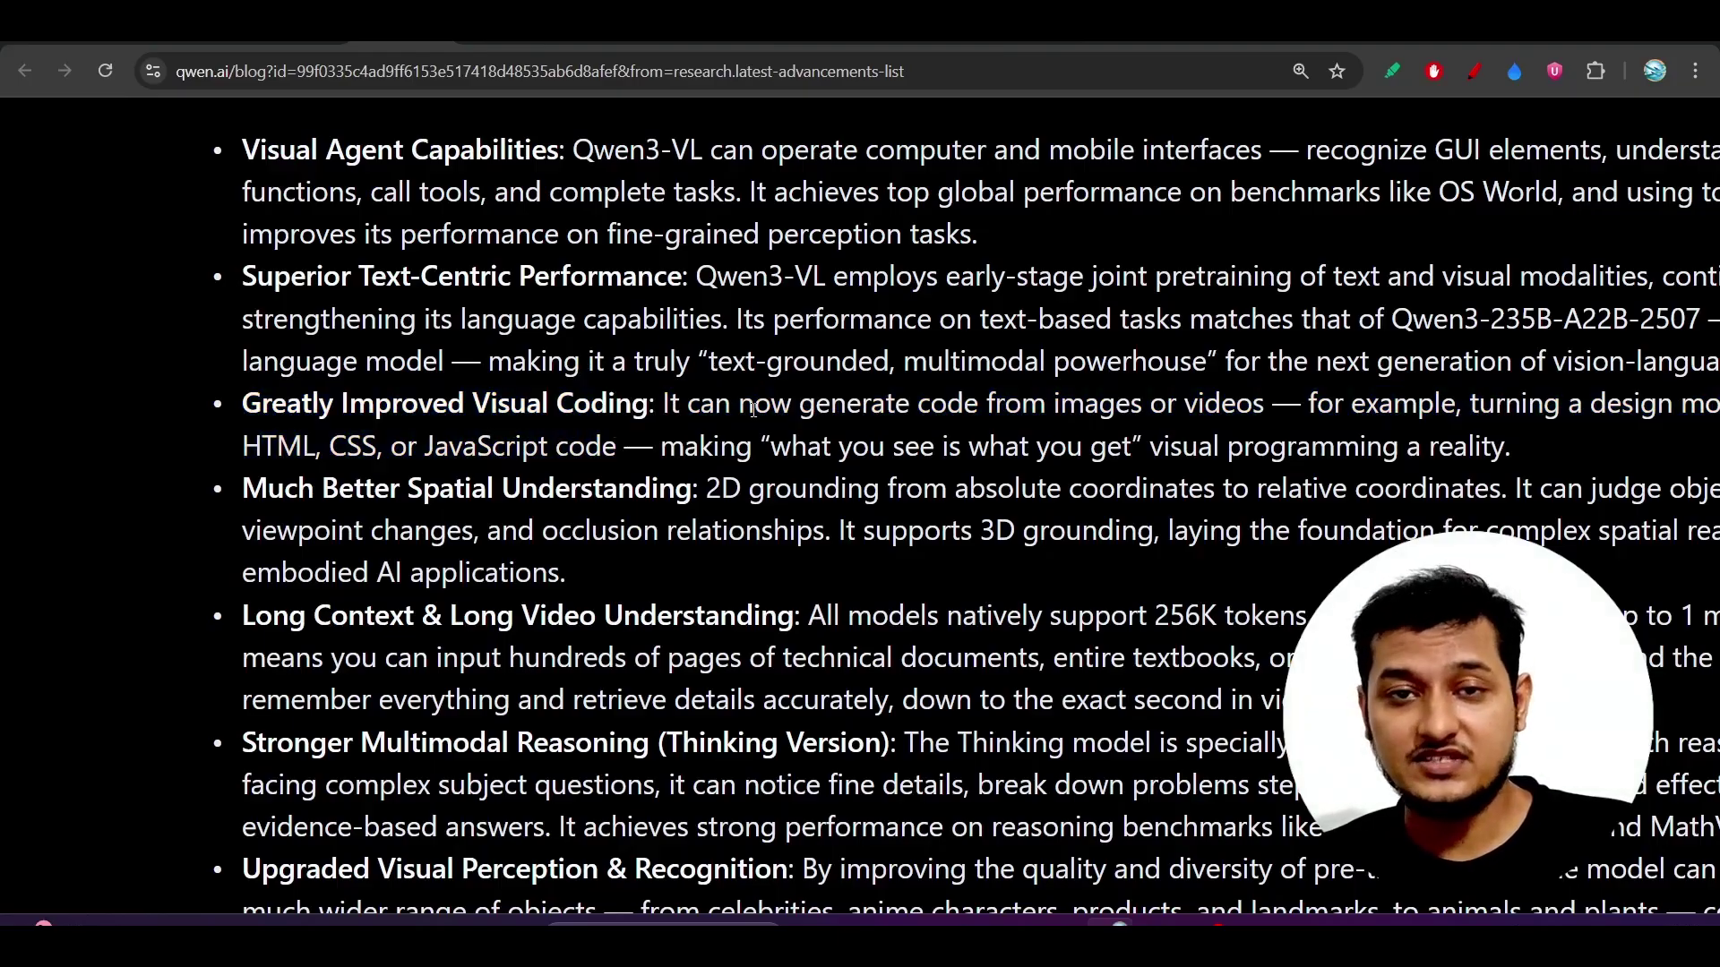
scroll(753, 413, "right", 2)
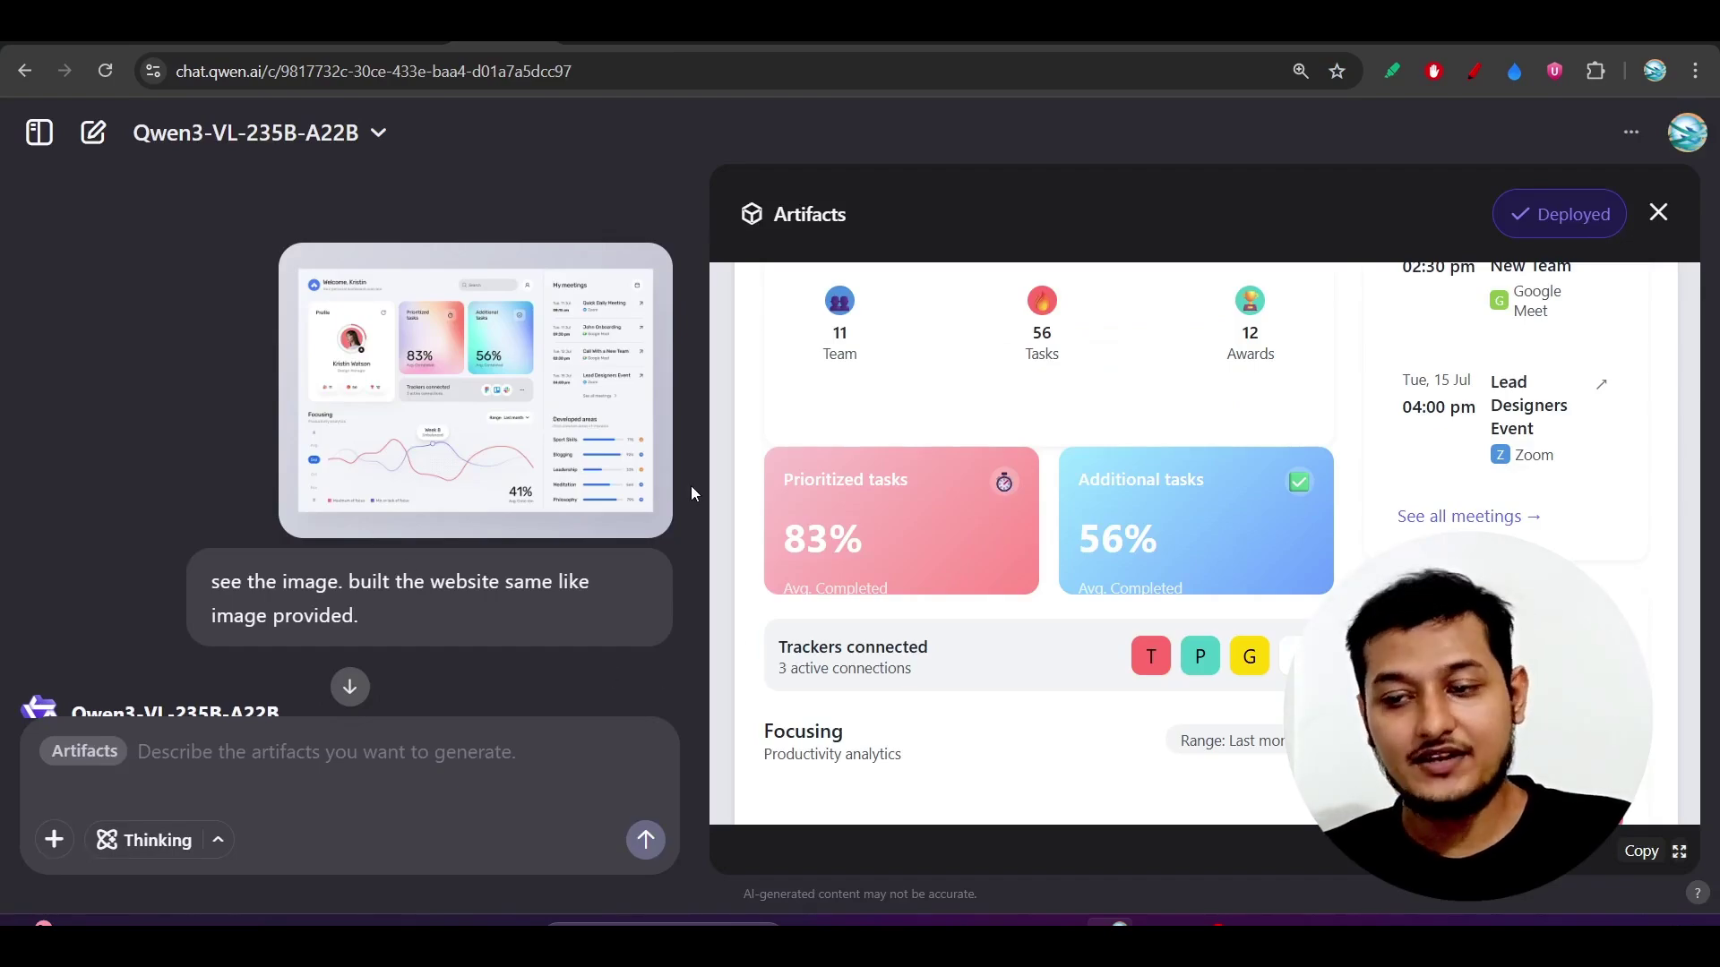
scroll(1086, 395, "down", 3)
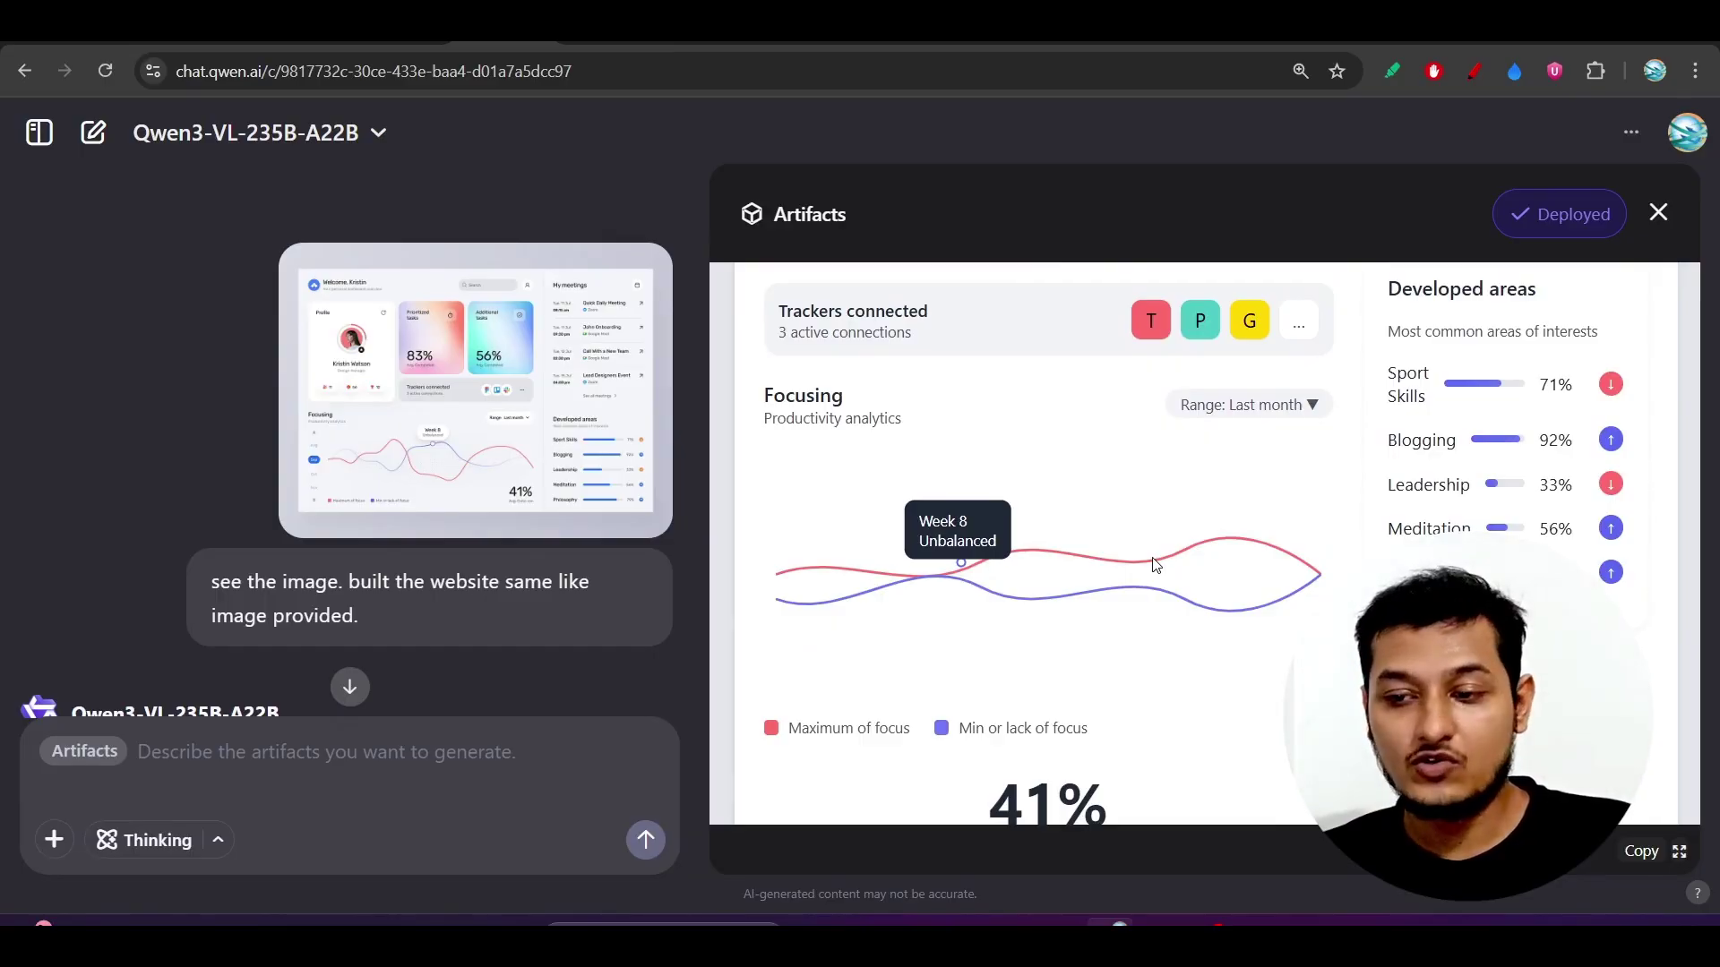
scroll(1100, 645, "up", 2)
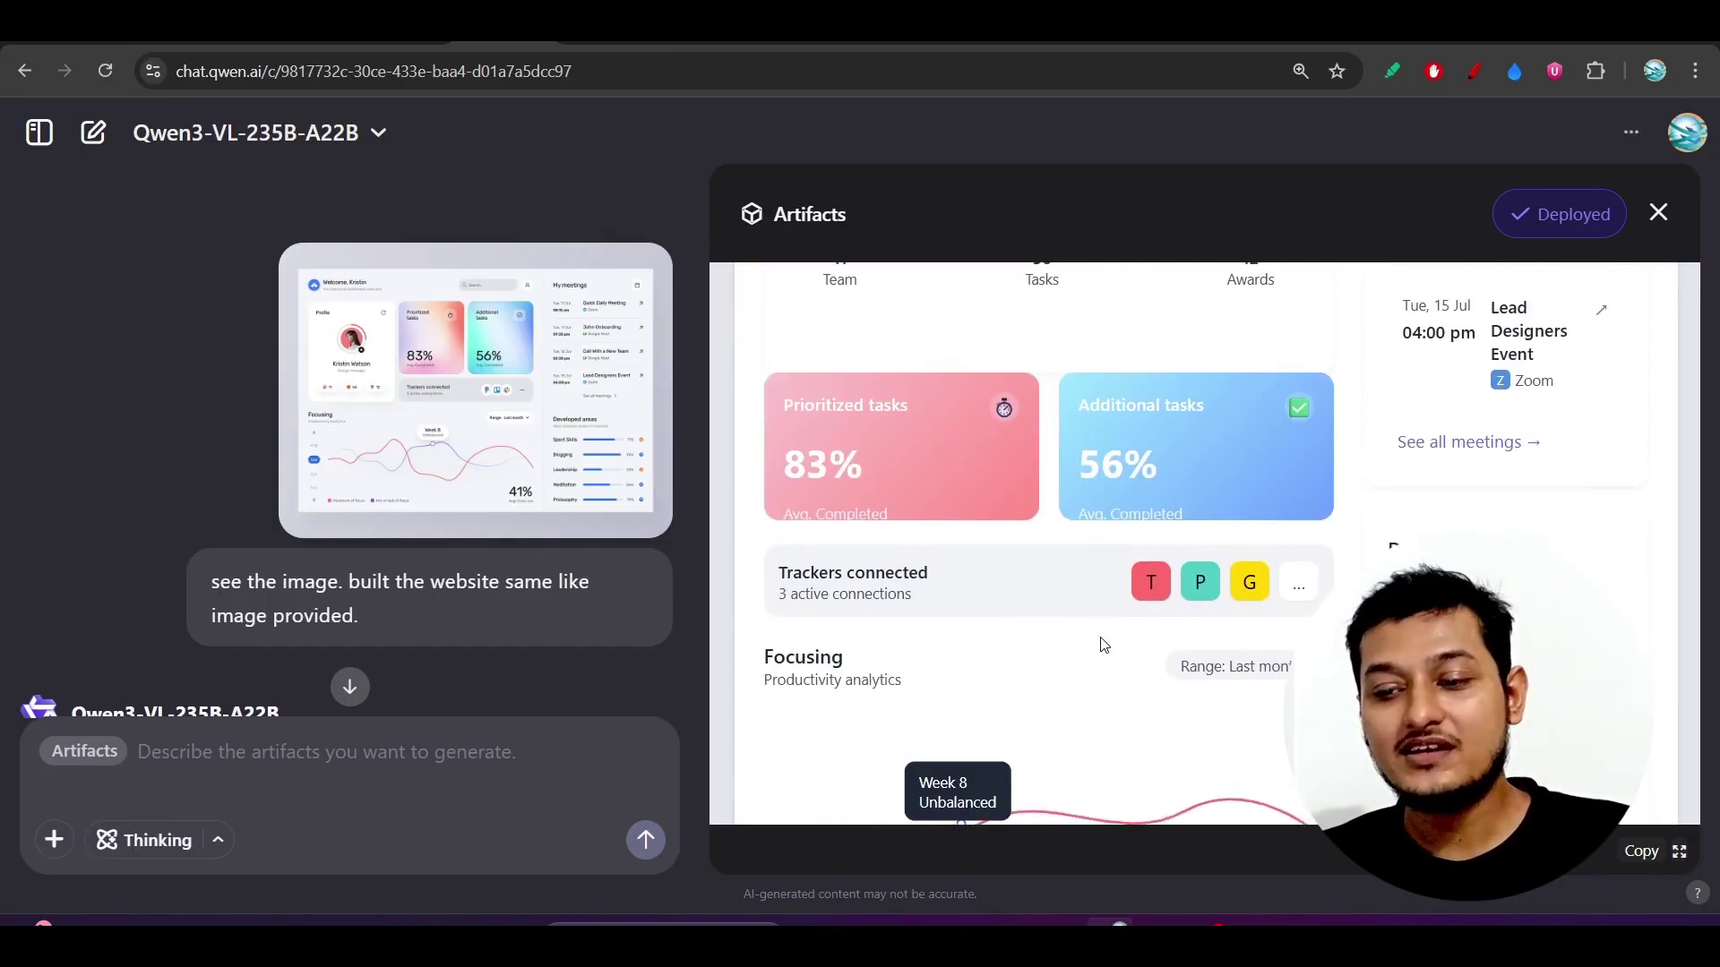
scroll(1101, 646, "down", 2)
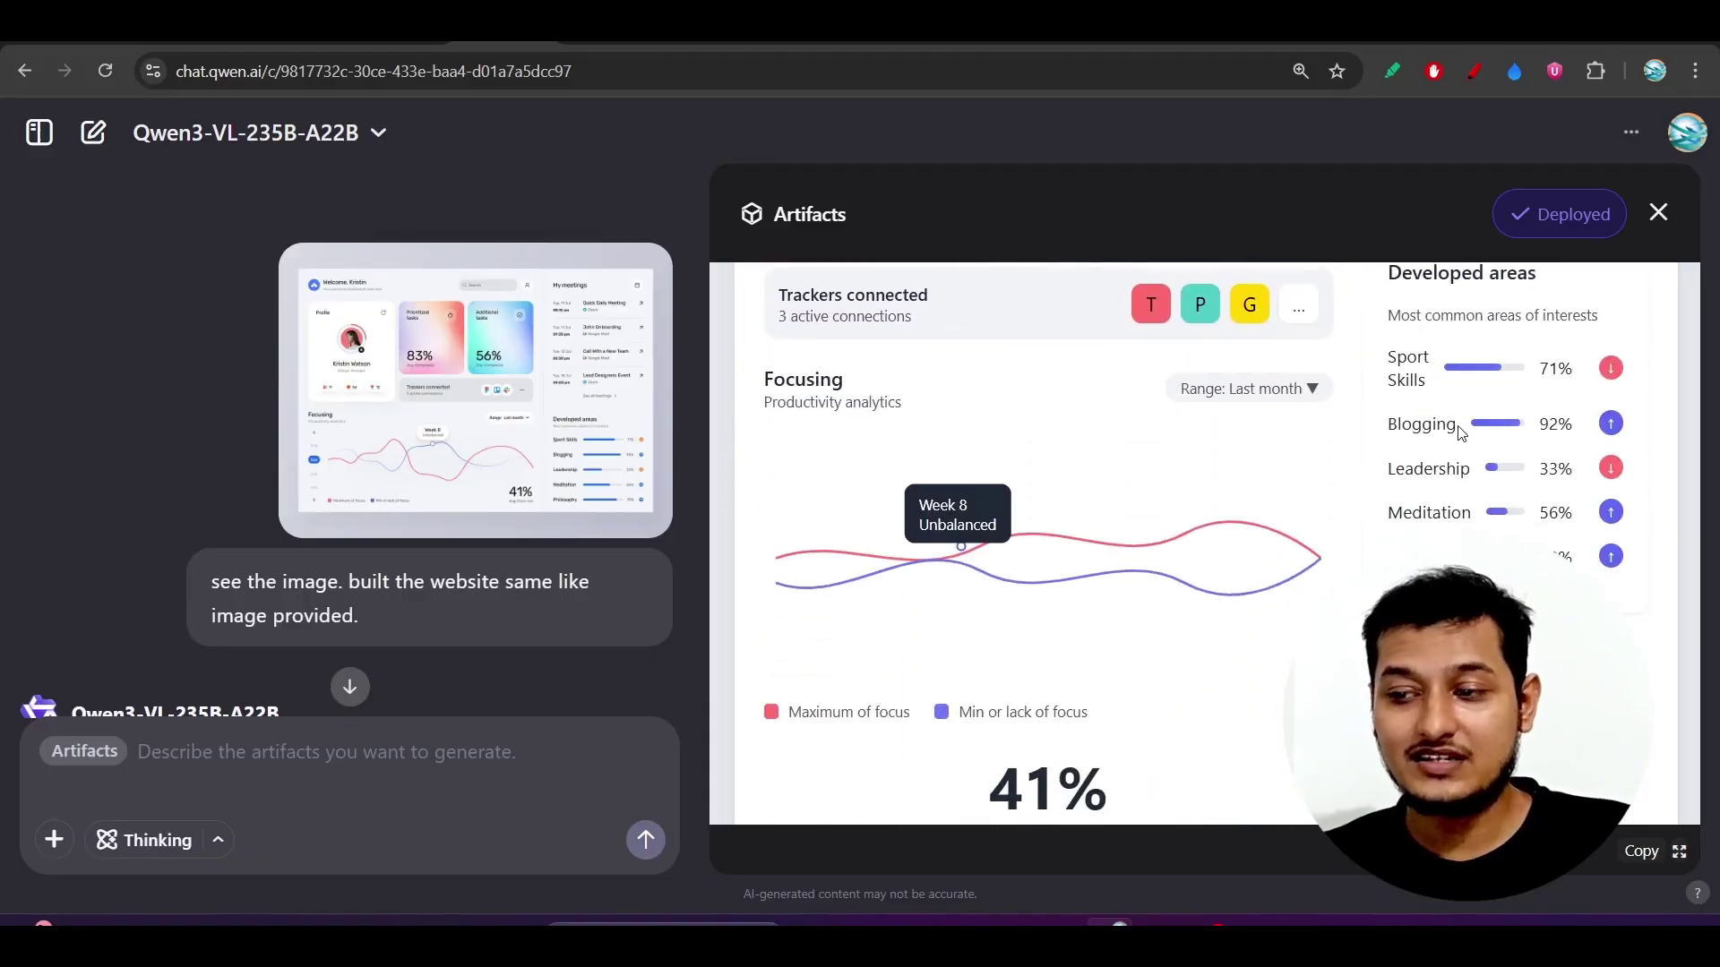
scroll(1459, 431, "up", 3)
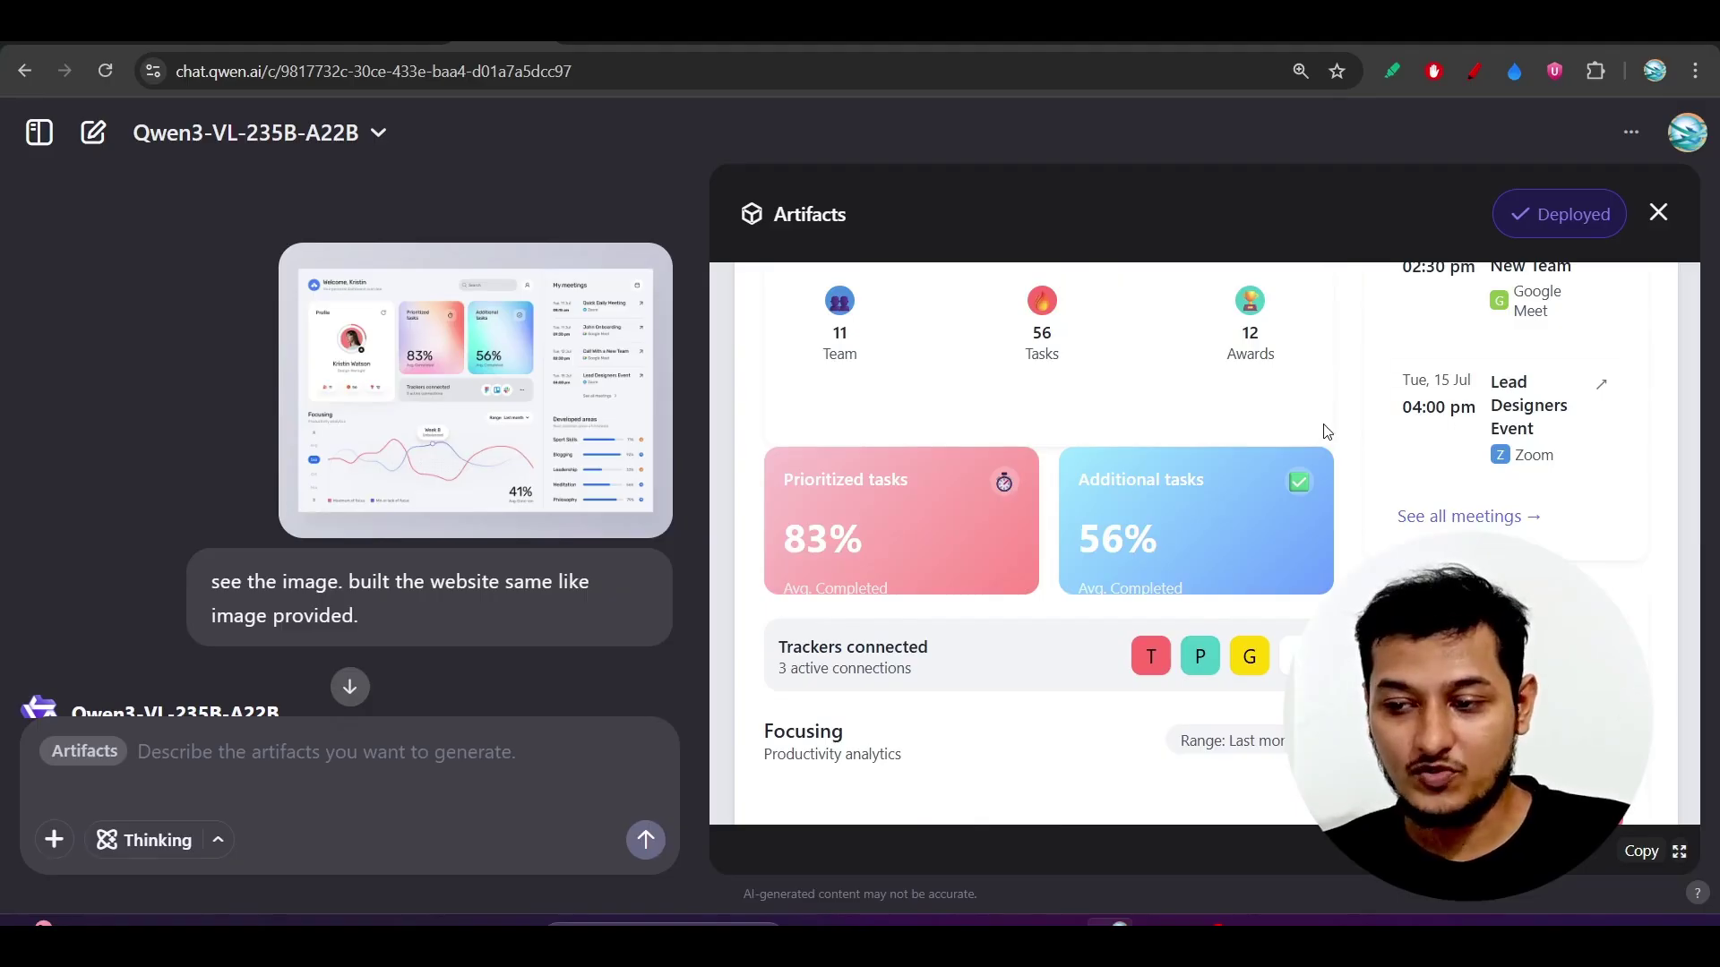
scroll(1250, 425, "down", 1)
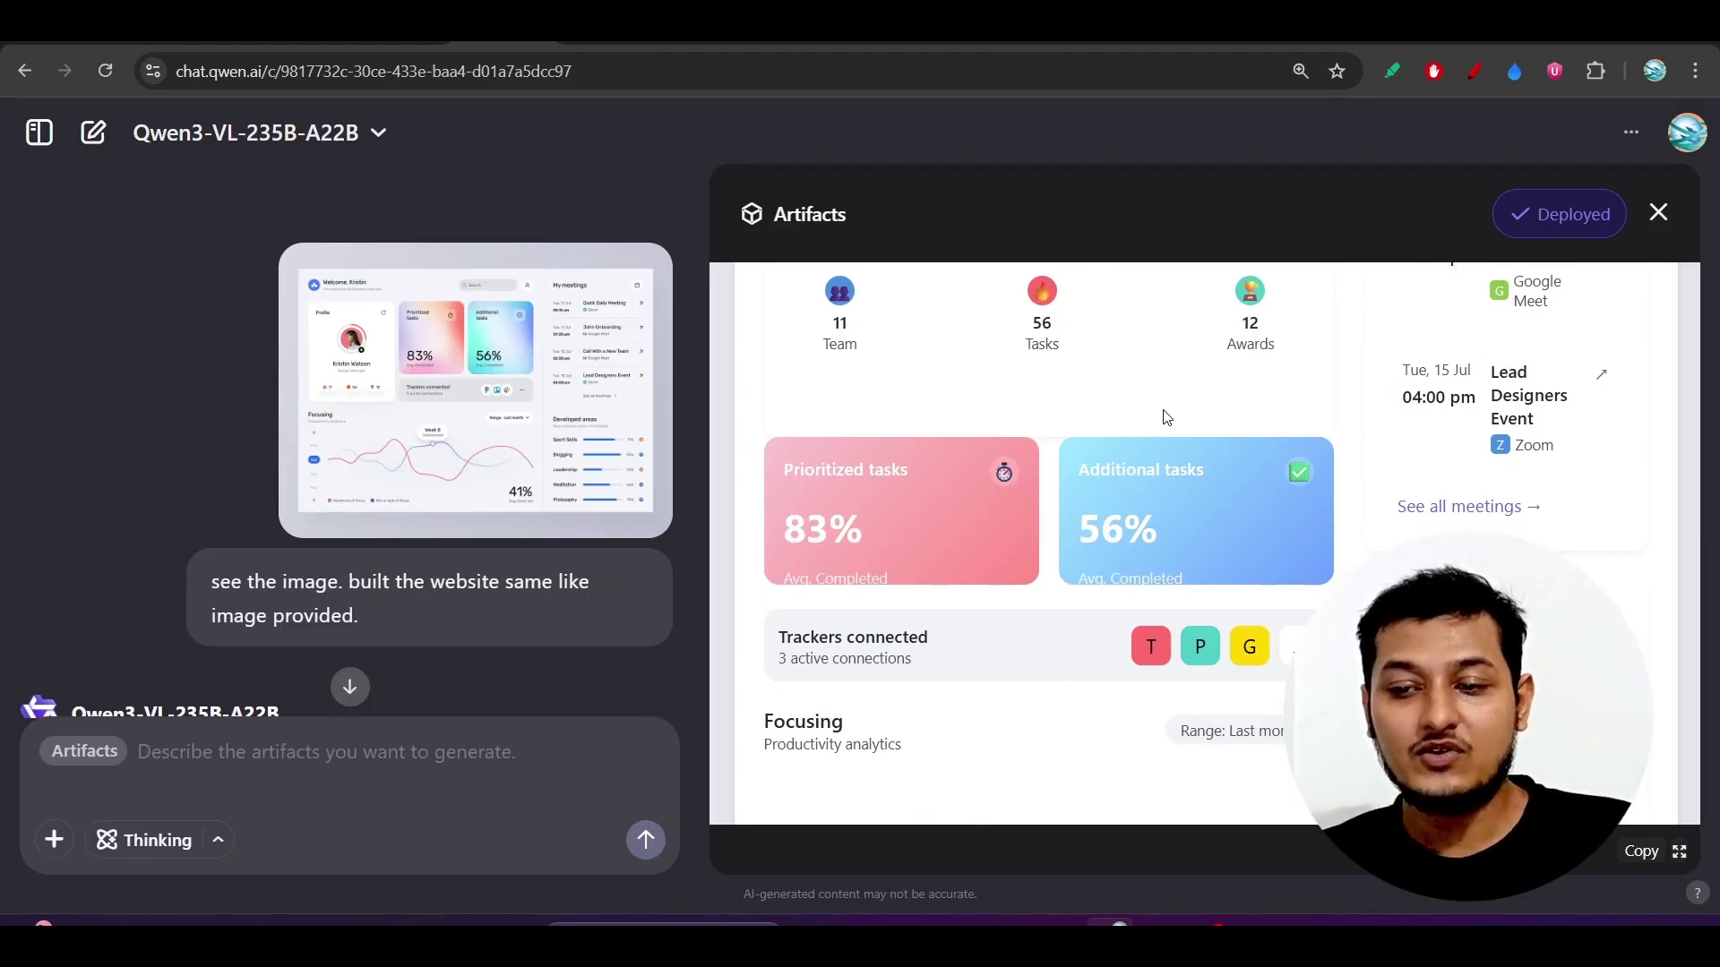
scroll(1164, 418, "down", 3)
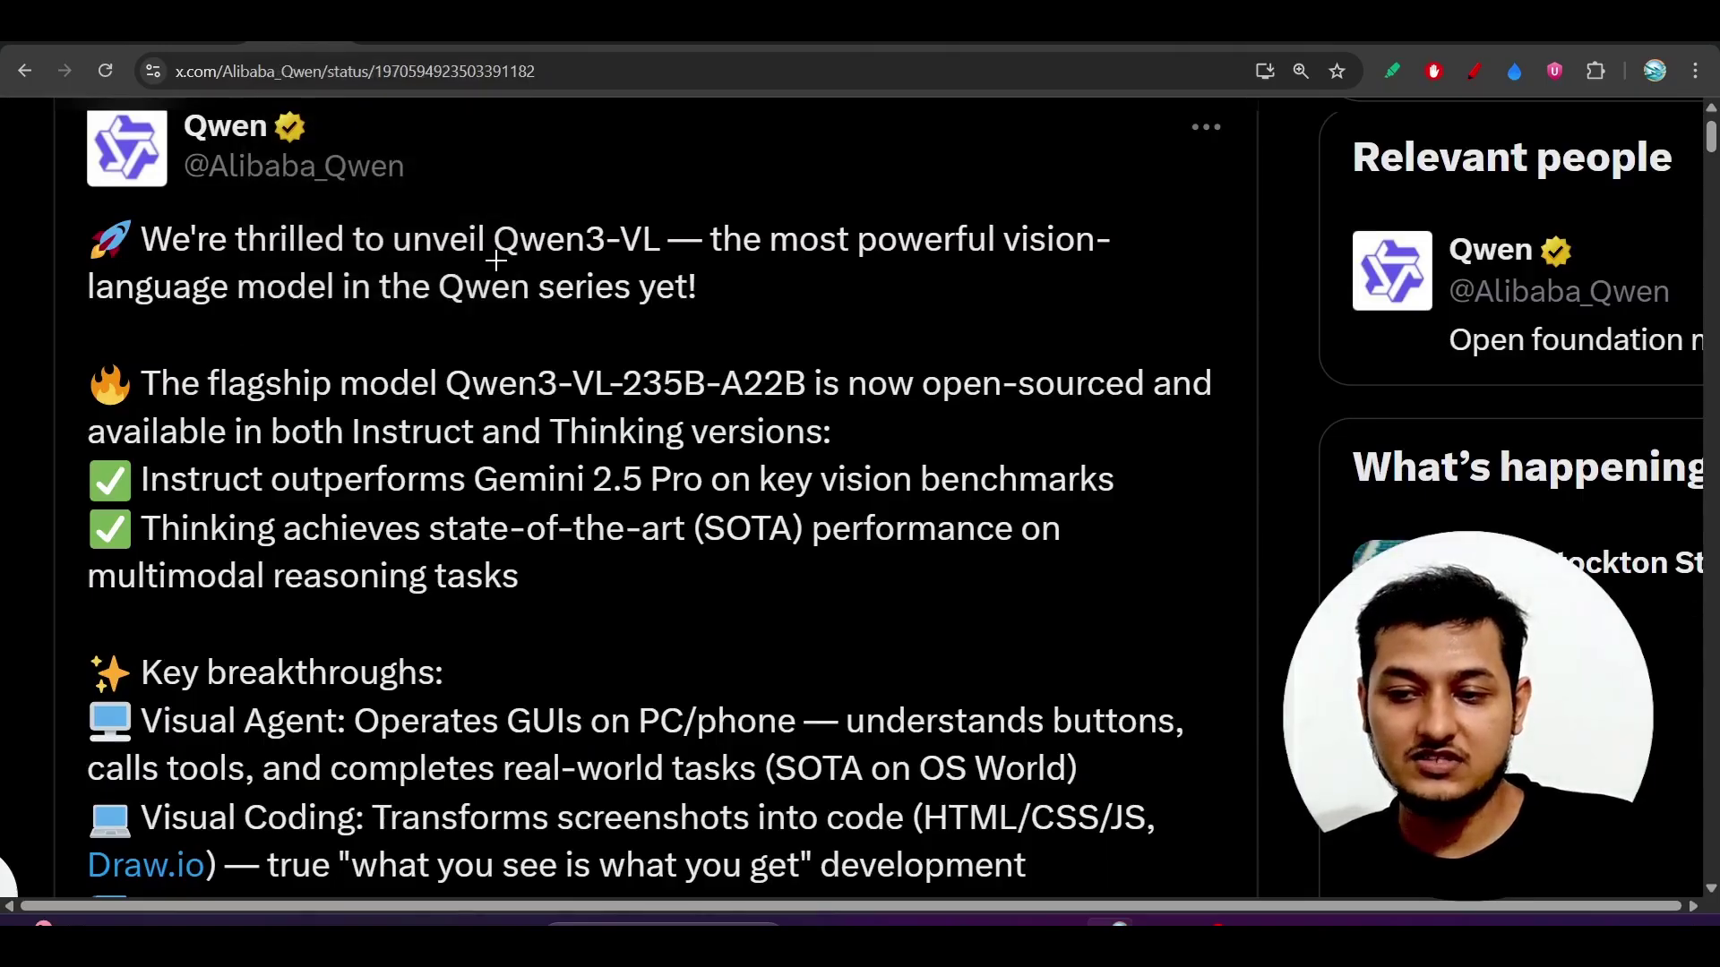
Red-underline Qwen3-VL in the X post, view the zoomed-out YouTube channel, then return to the blog.
left_click_drag(497, 261, 693, 264)
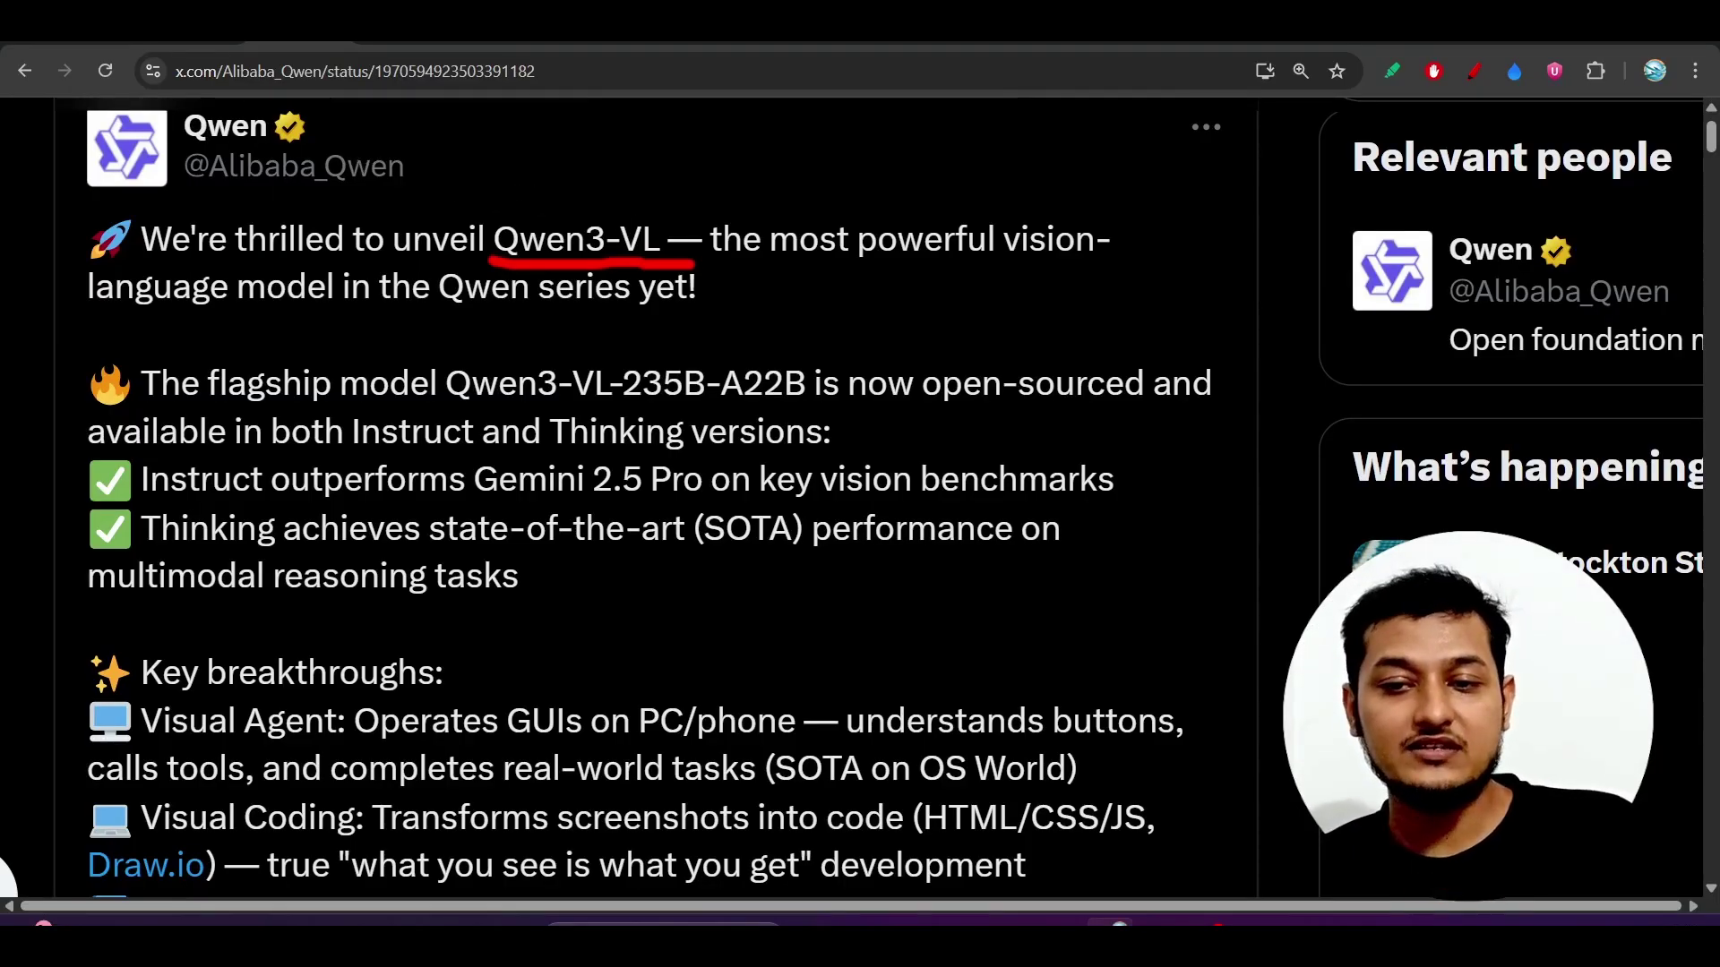
key("ctrl+Tab")
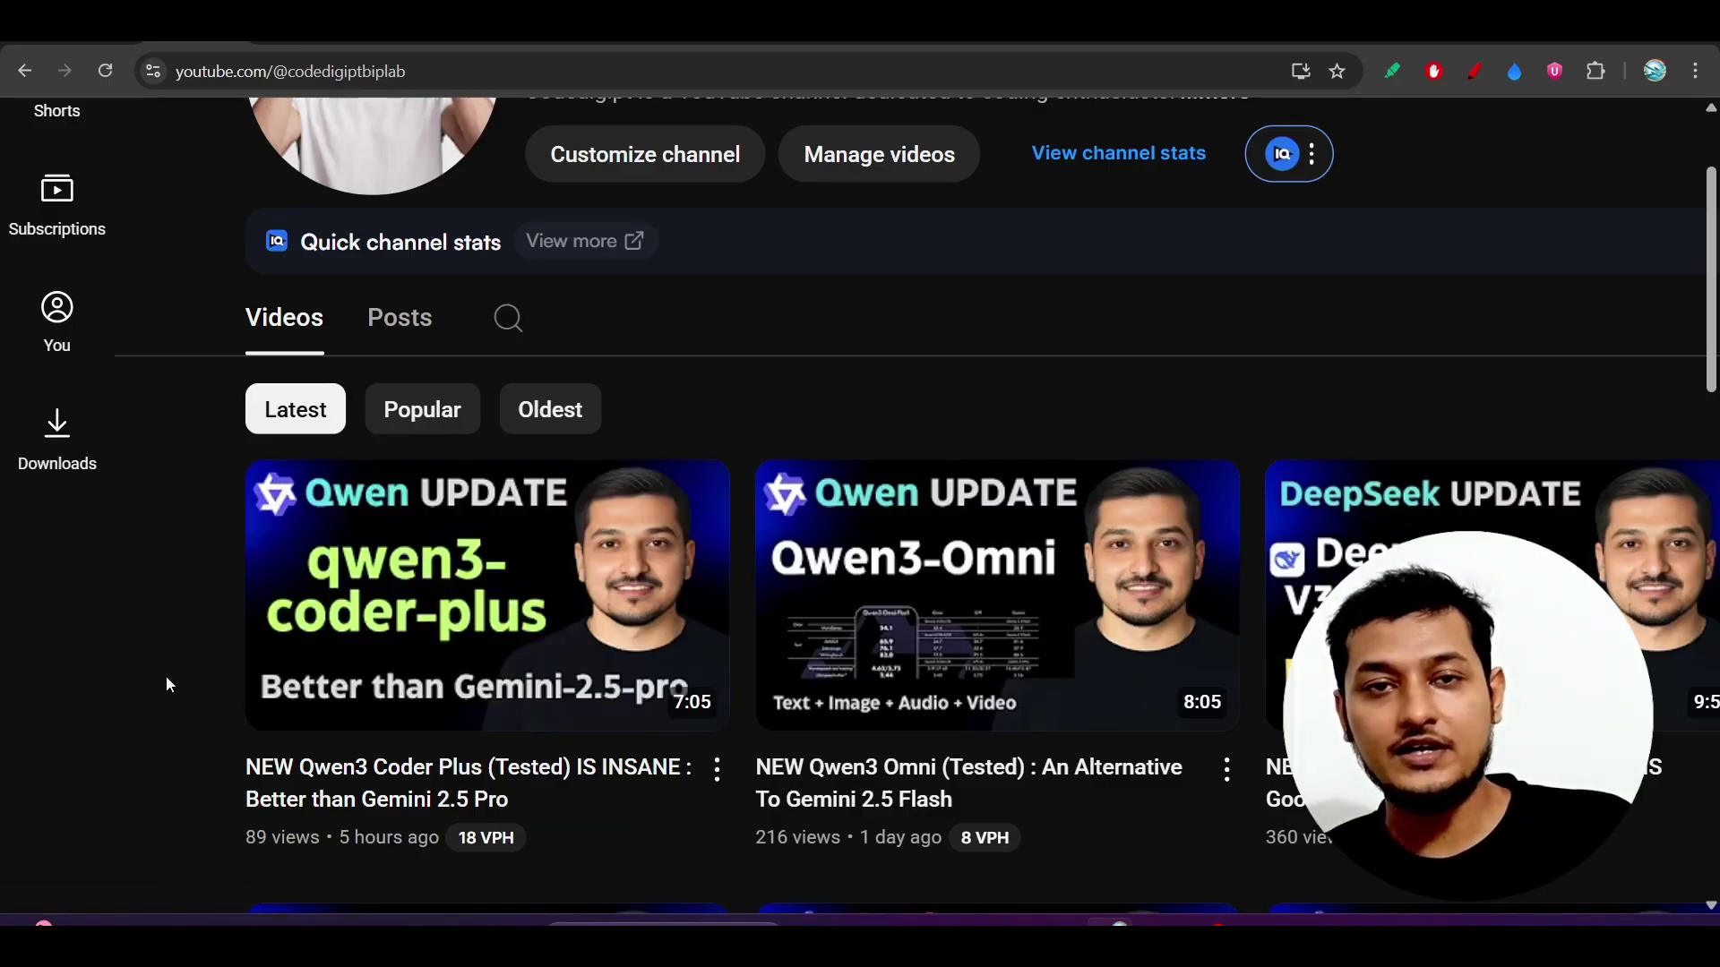
key("ctrl+minus")
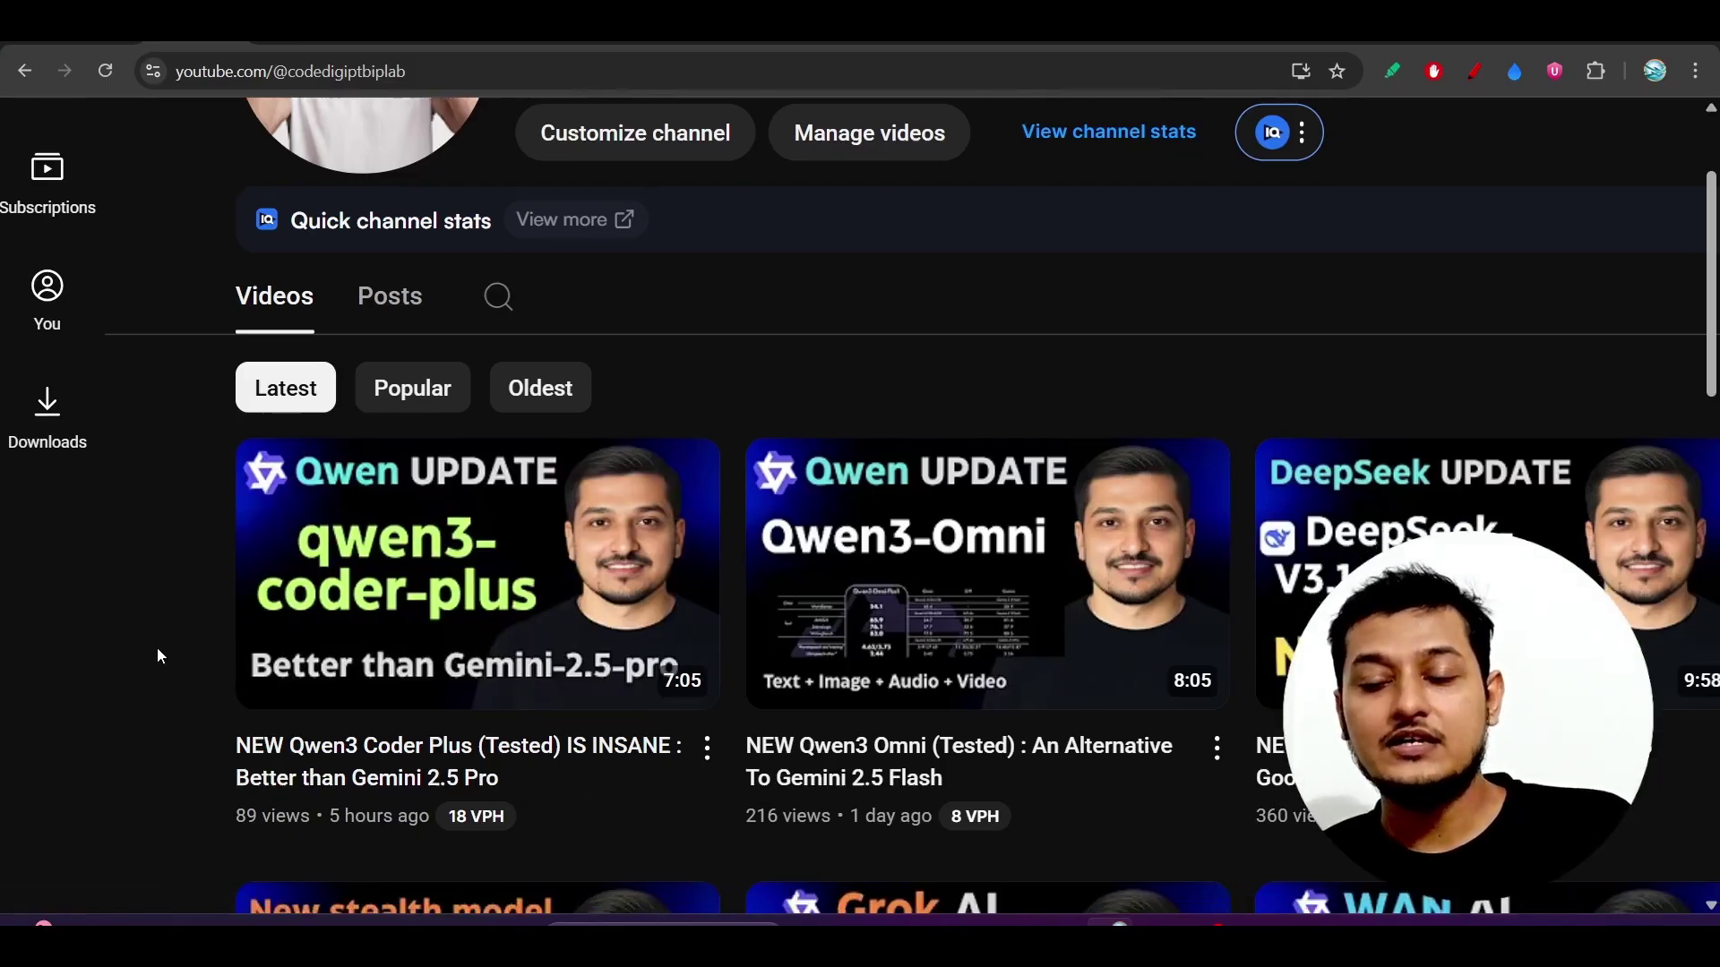
key("ctrl+minus")
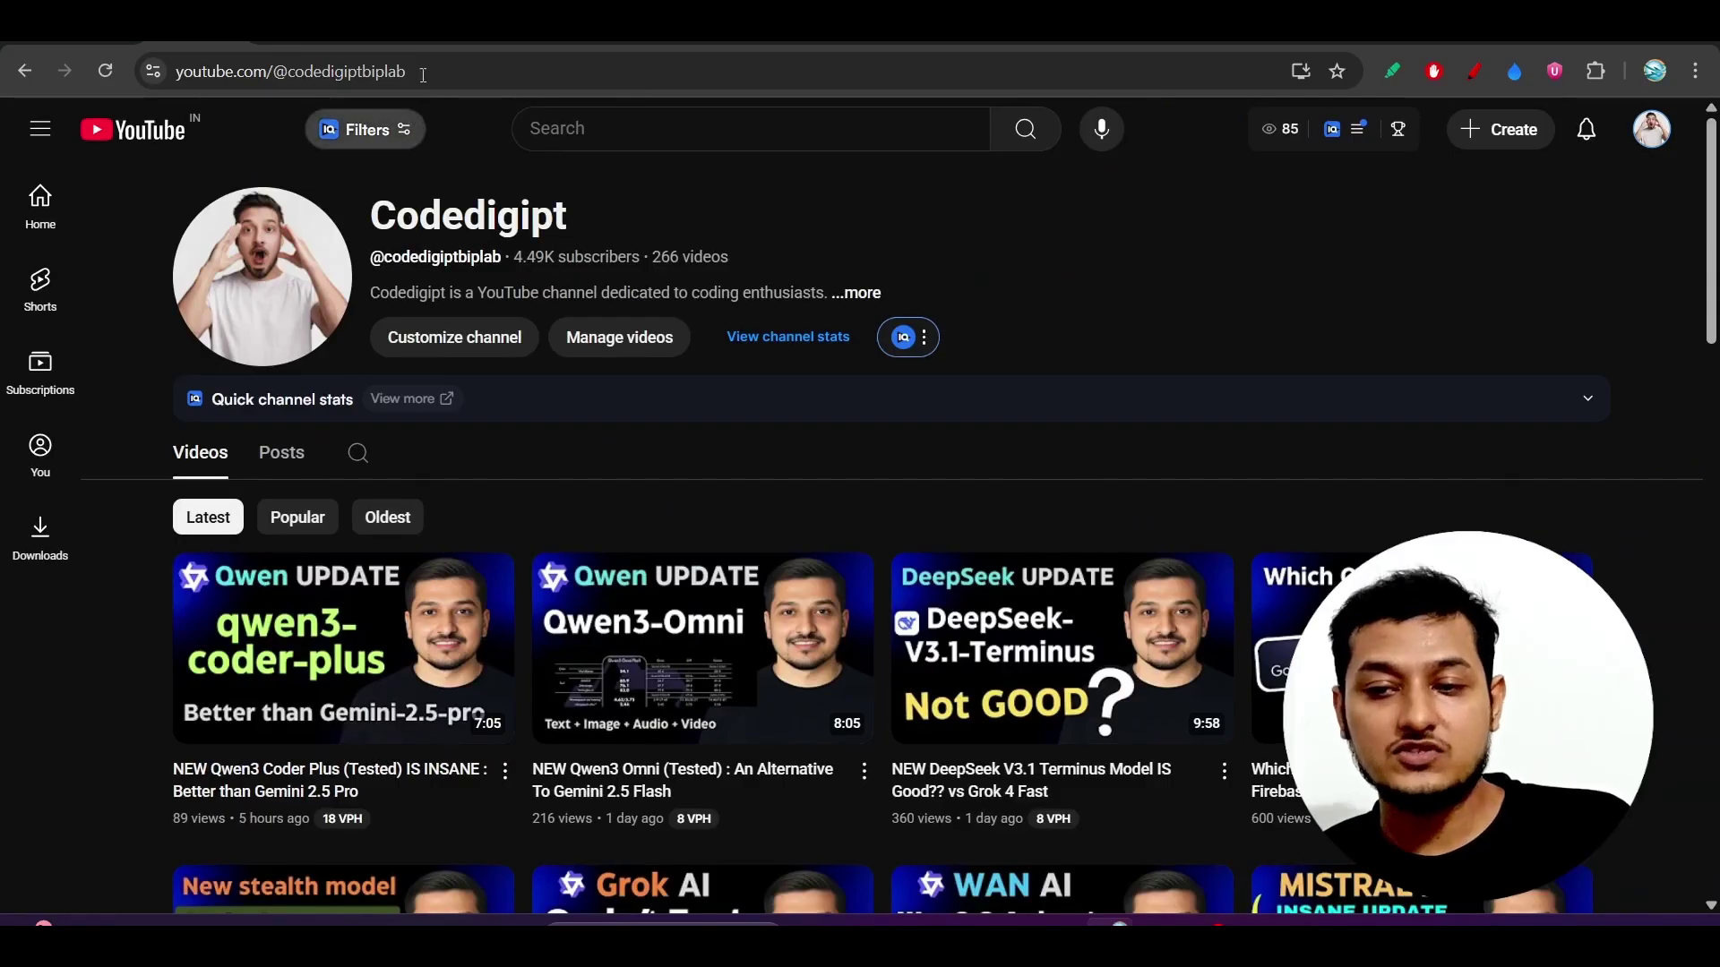
key("ctrl+Tab")
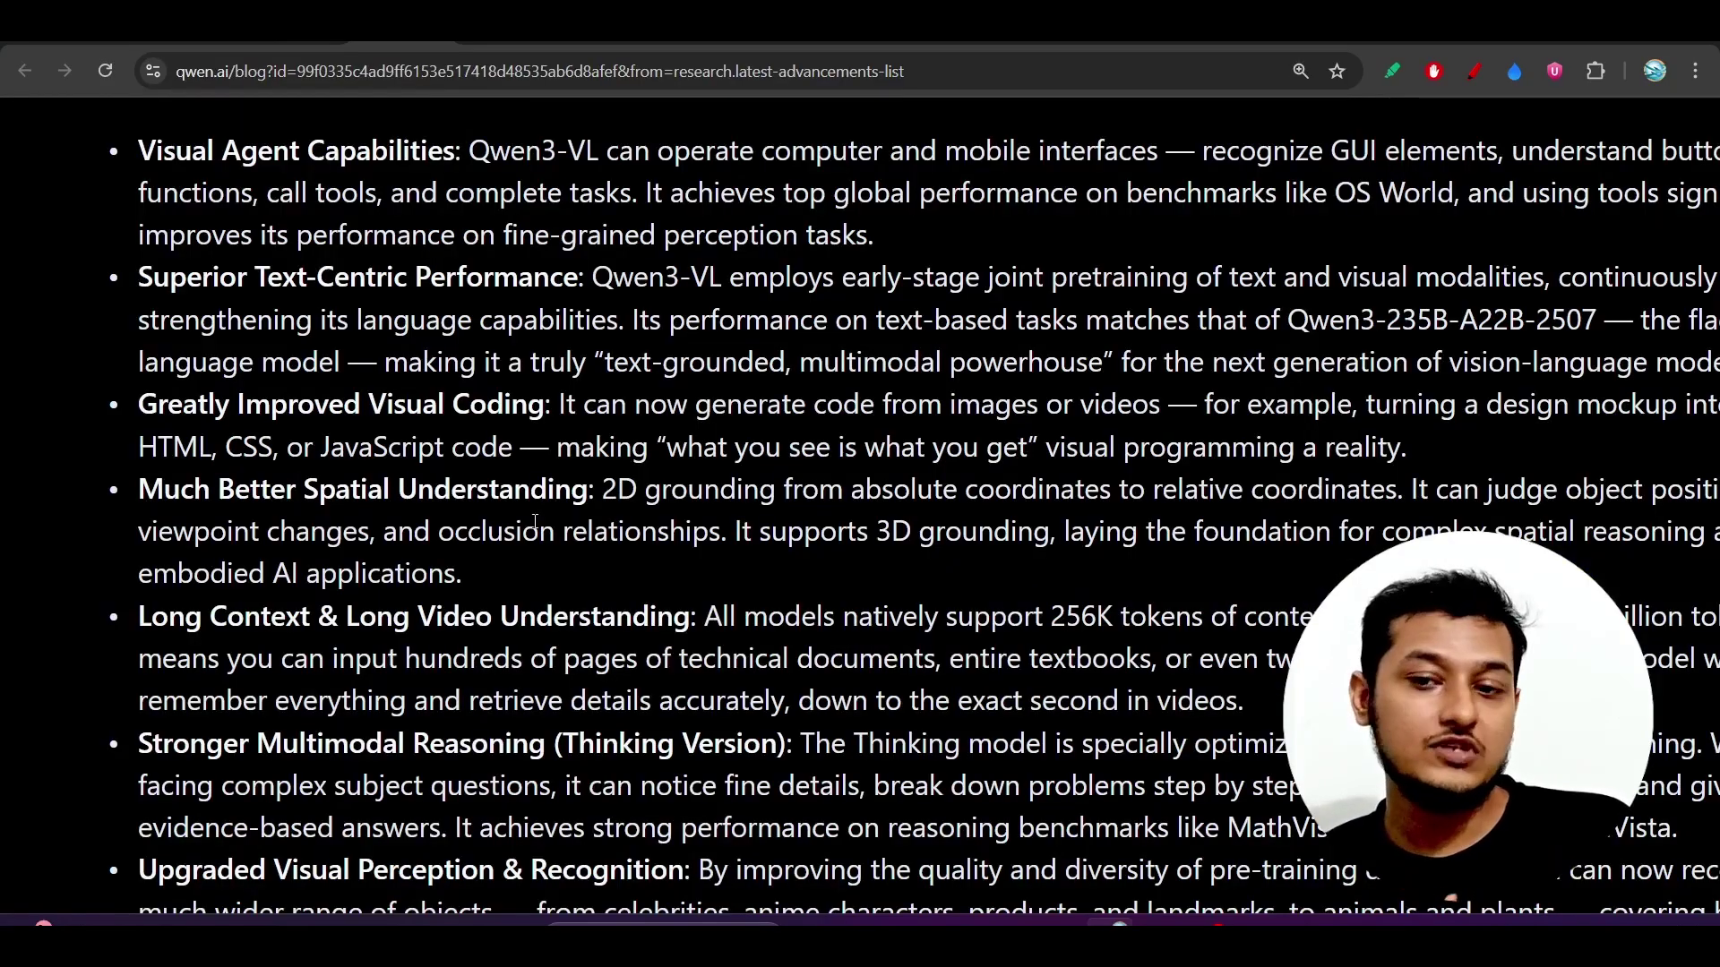
Zoom the blog page out to fit more of the Qwen3-VL highlights.
key("ctrl+minus")
key("ctrl+minus")
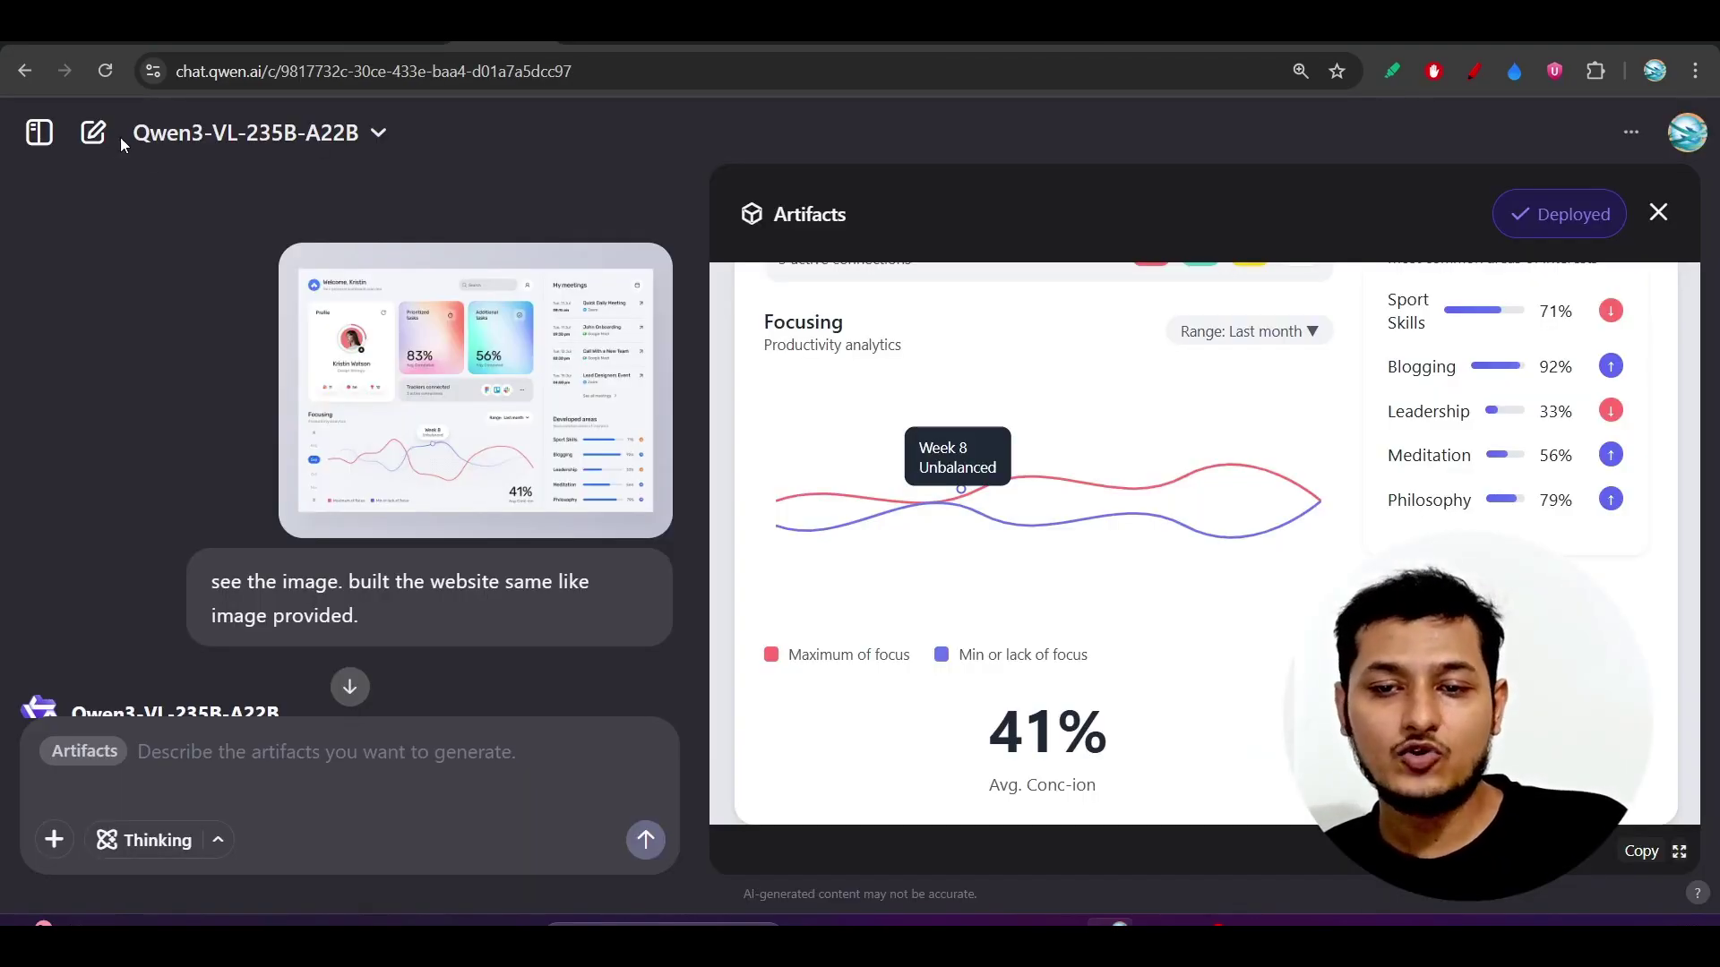
Start a fresh Qwen chat, then copy the OpenAI vs DeepSeek meme from the Google Images results.
left_click(92, 133)
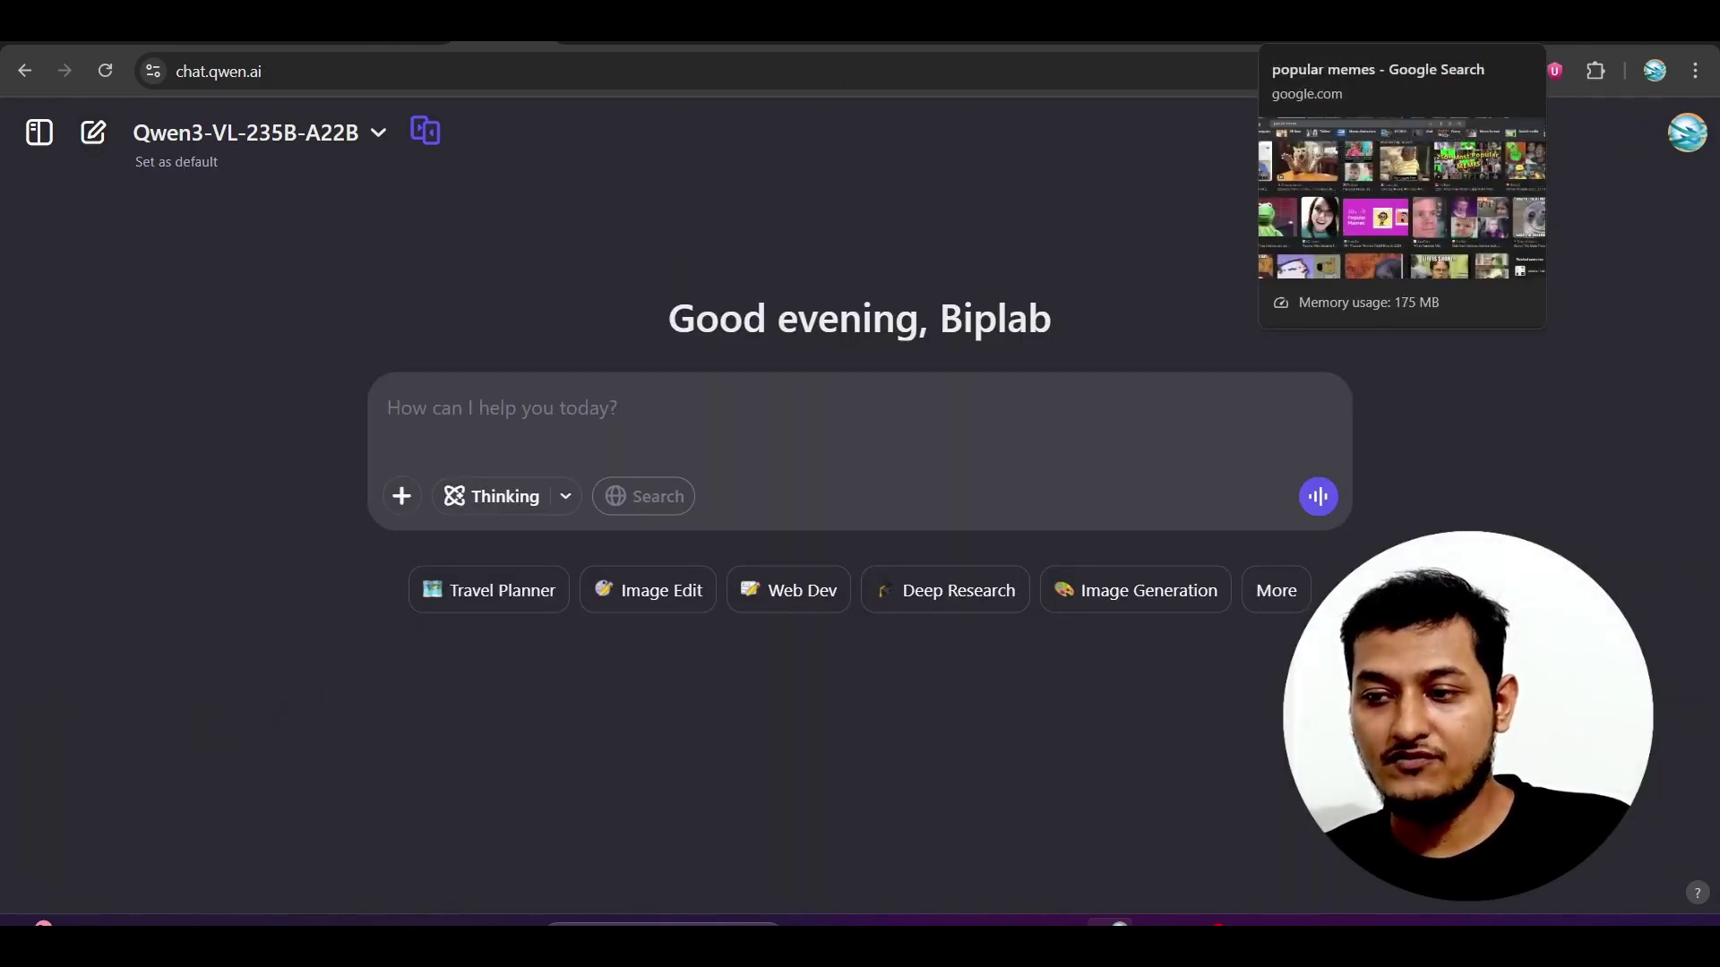
left_click(1330, 20)
scroll(792, 735, "down", 2)
scroll(791, 736, "down", 2)
scroll(700, 619, "down", 2)
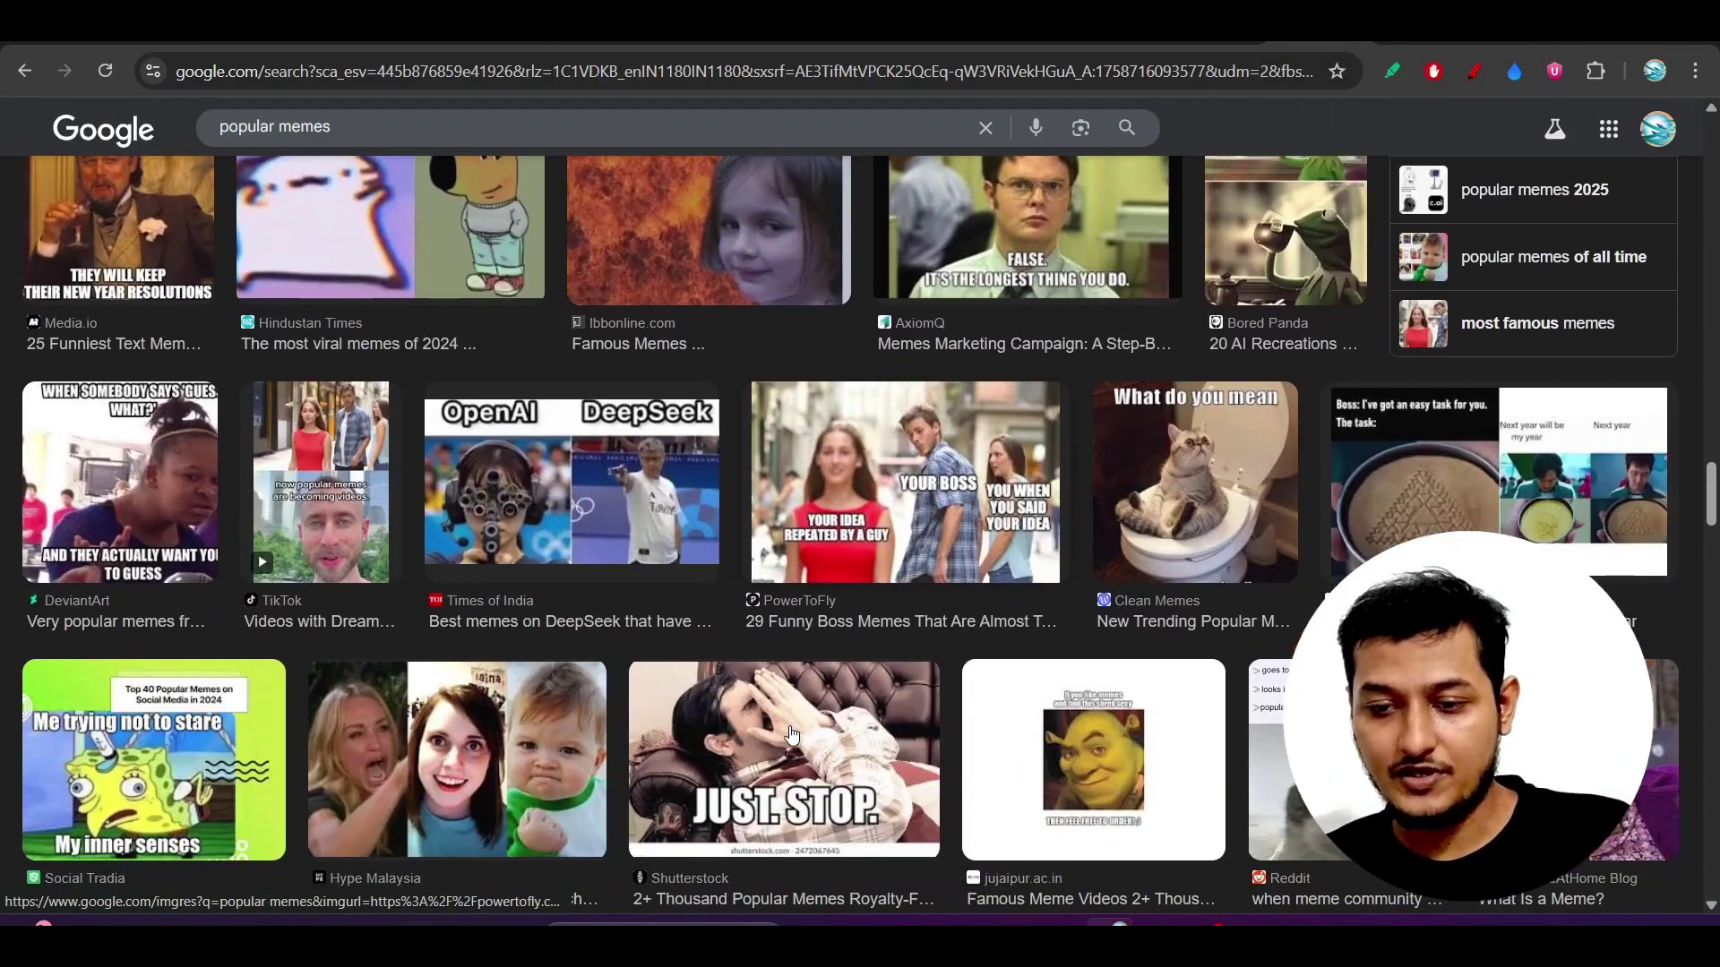
left_click(619, 508)
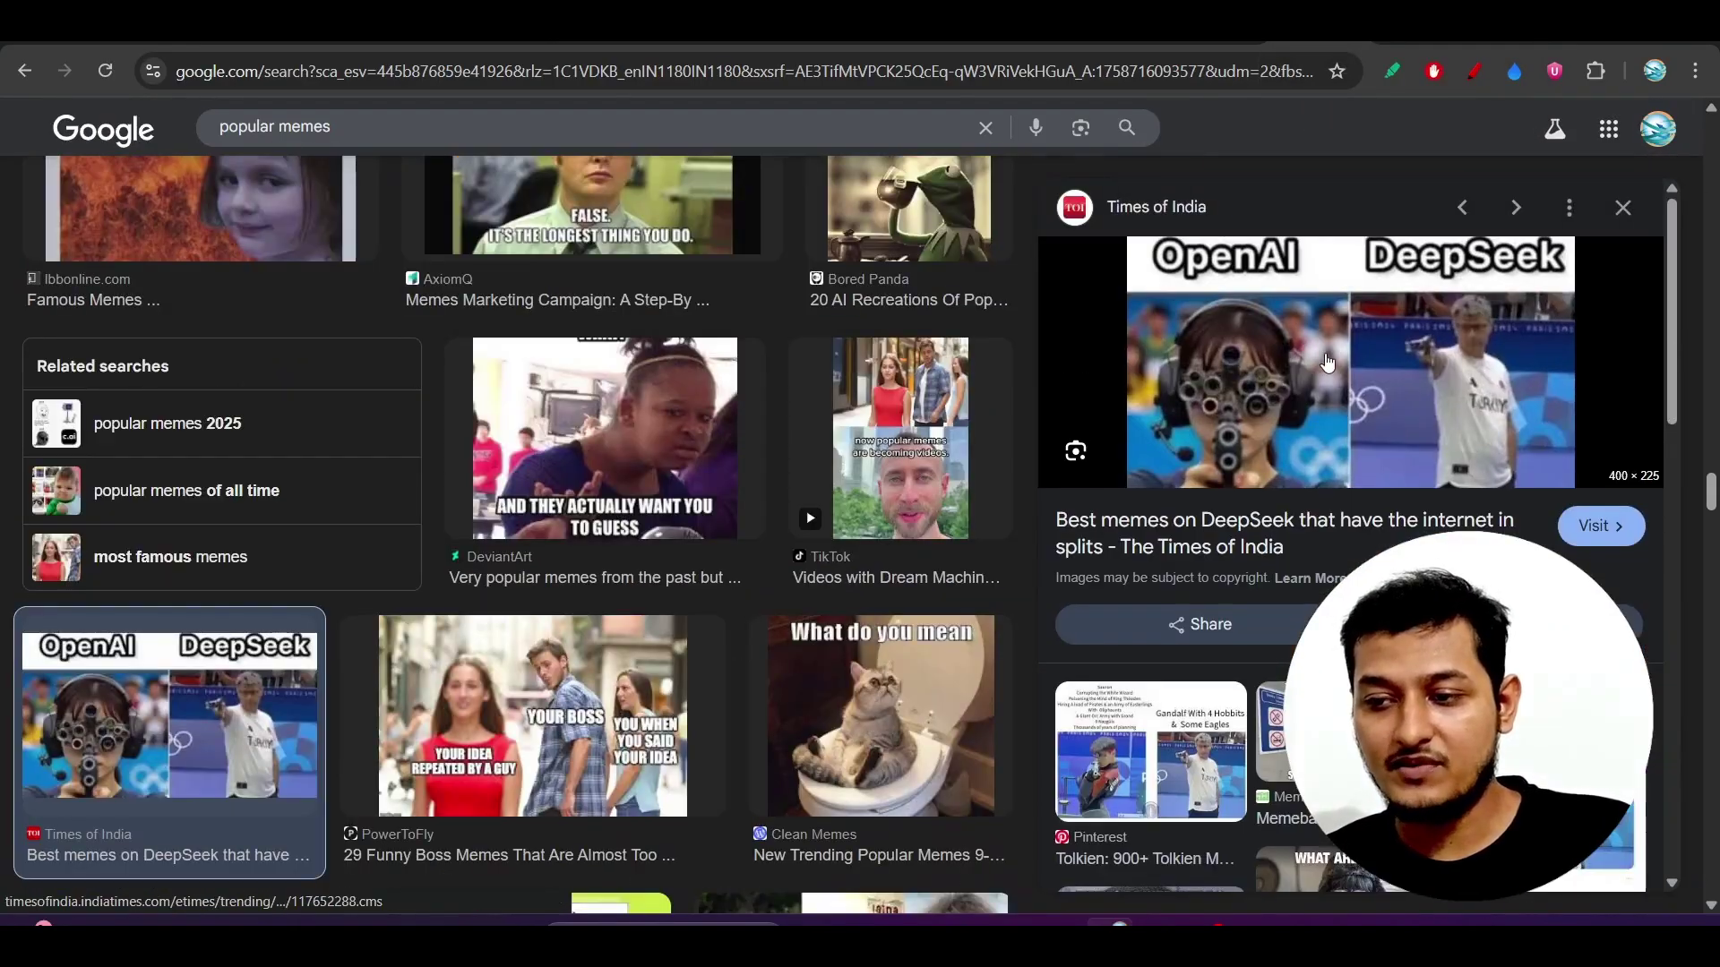
right_click(1326, 322)
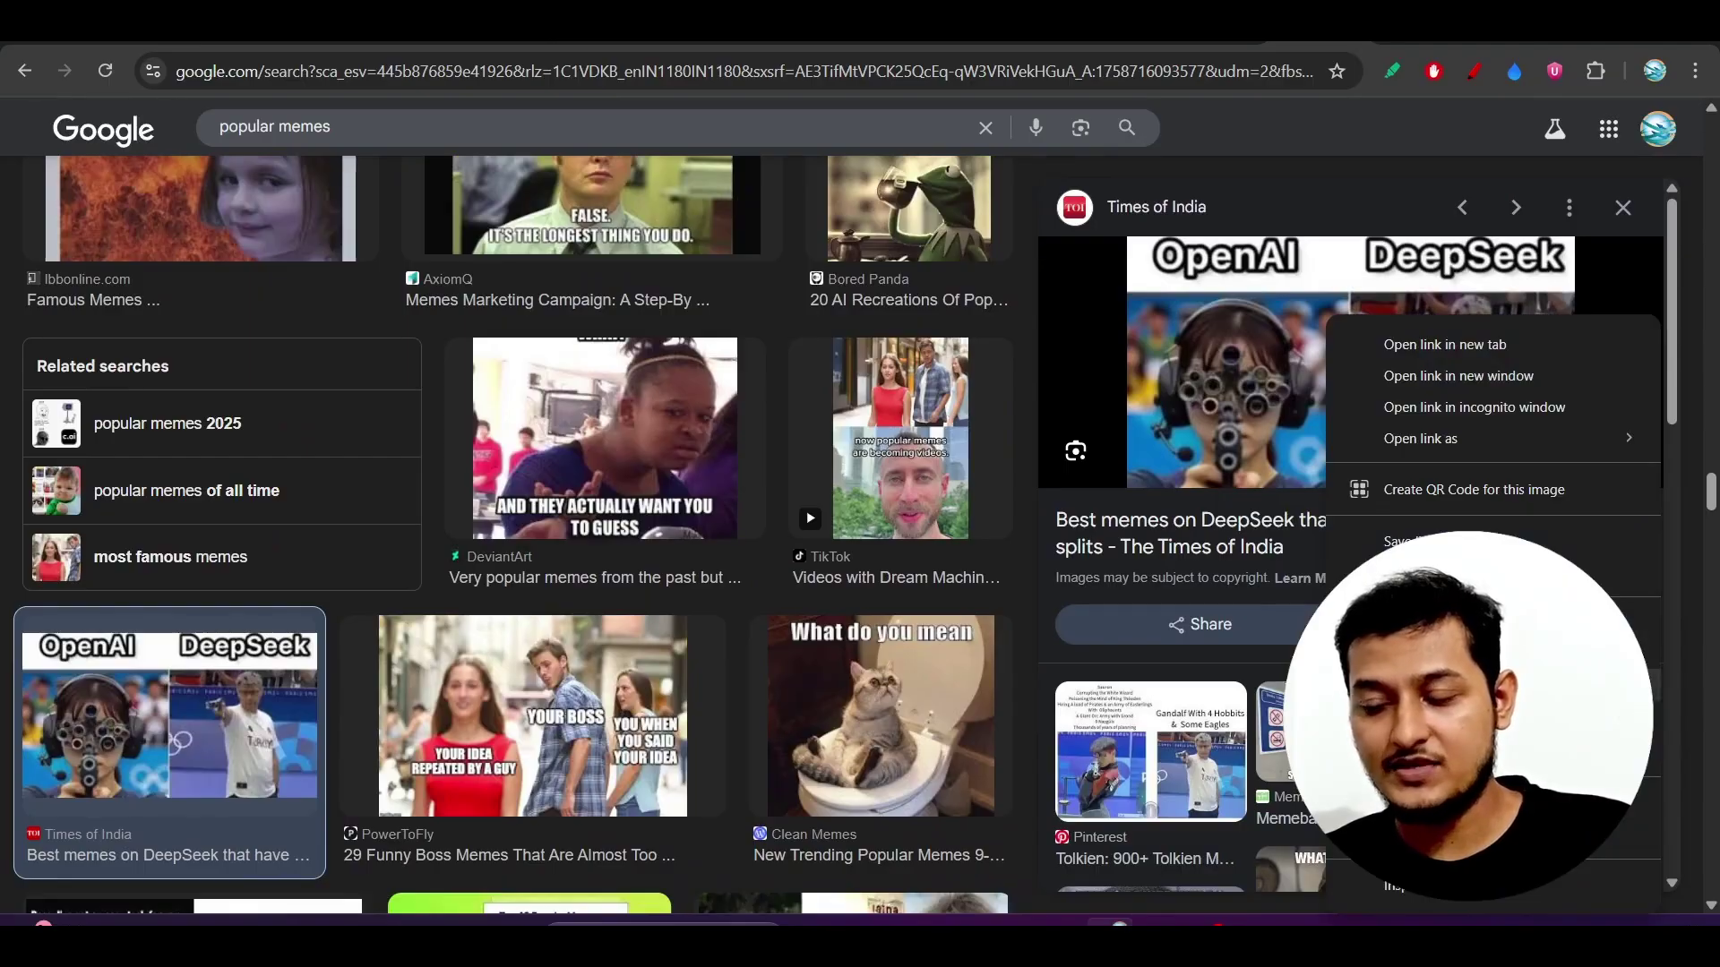
left_click(1410, 572)
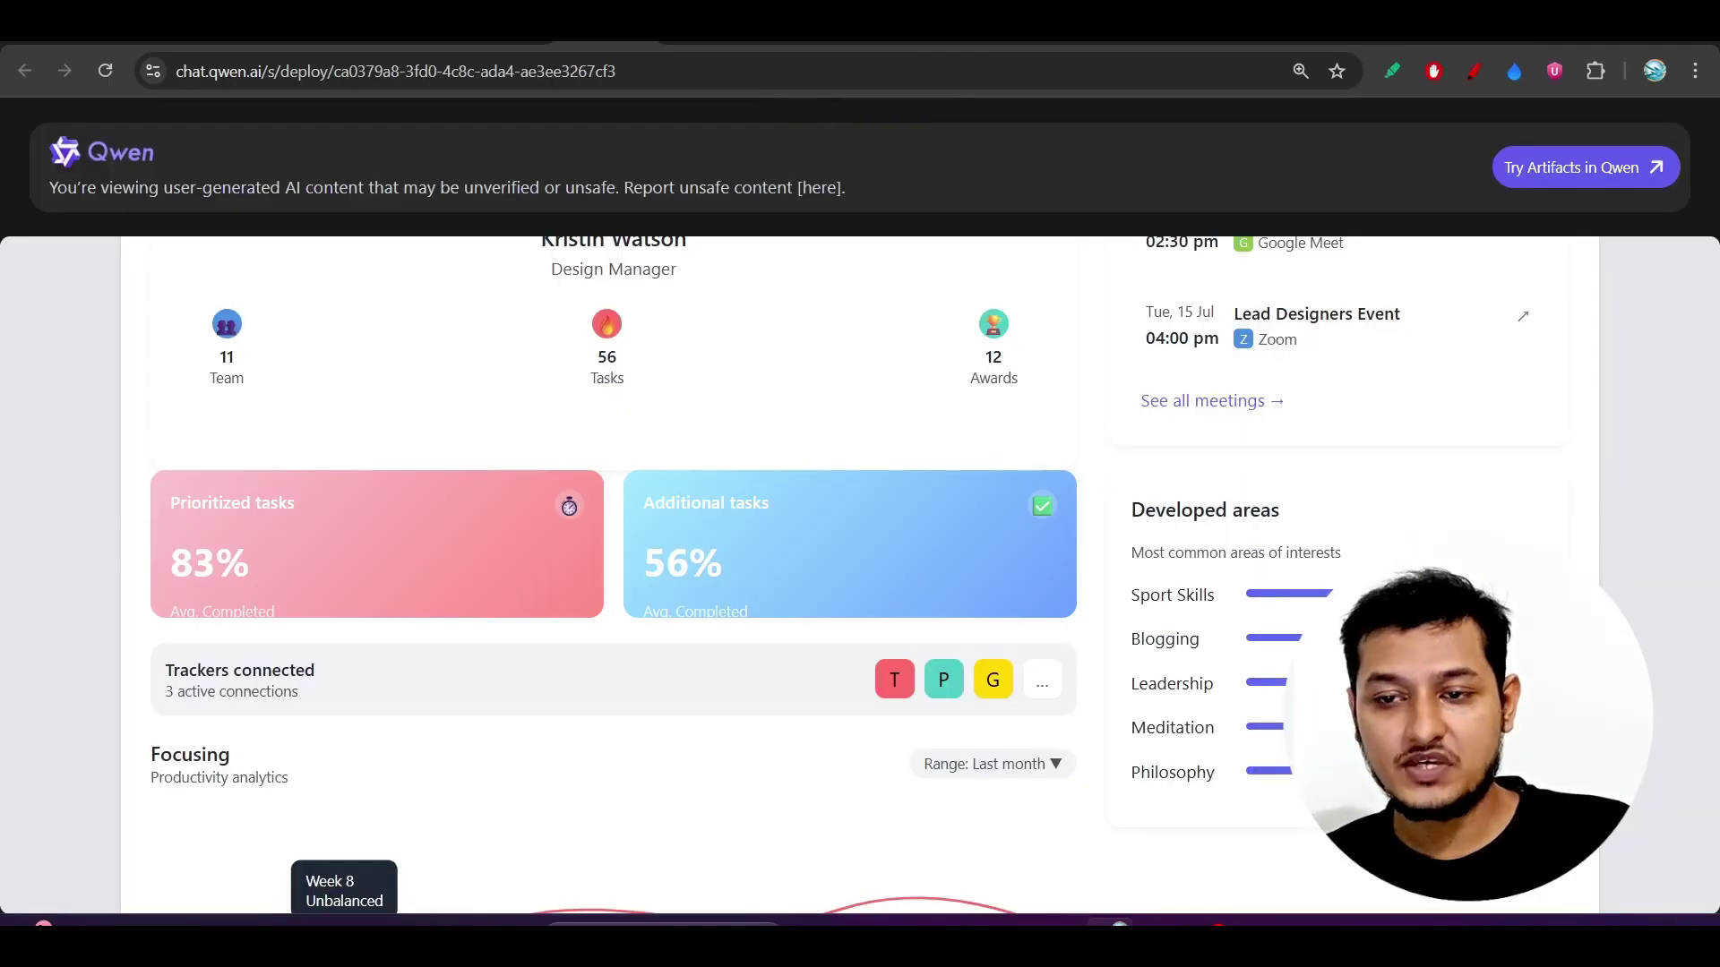
Paste the copied OpenAI vs DeepSeek meme into the chat input.
key("ctrl+v")
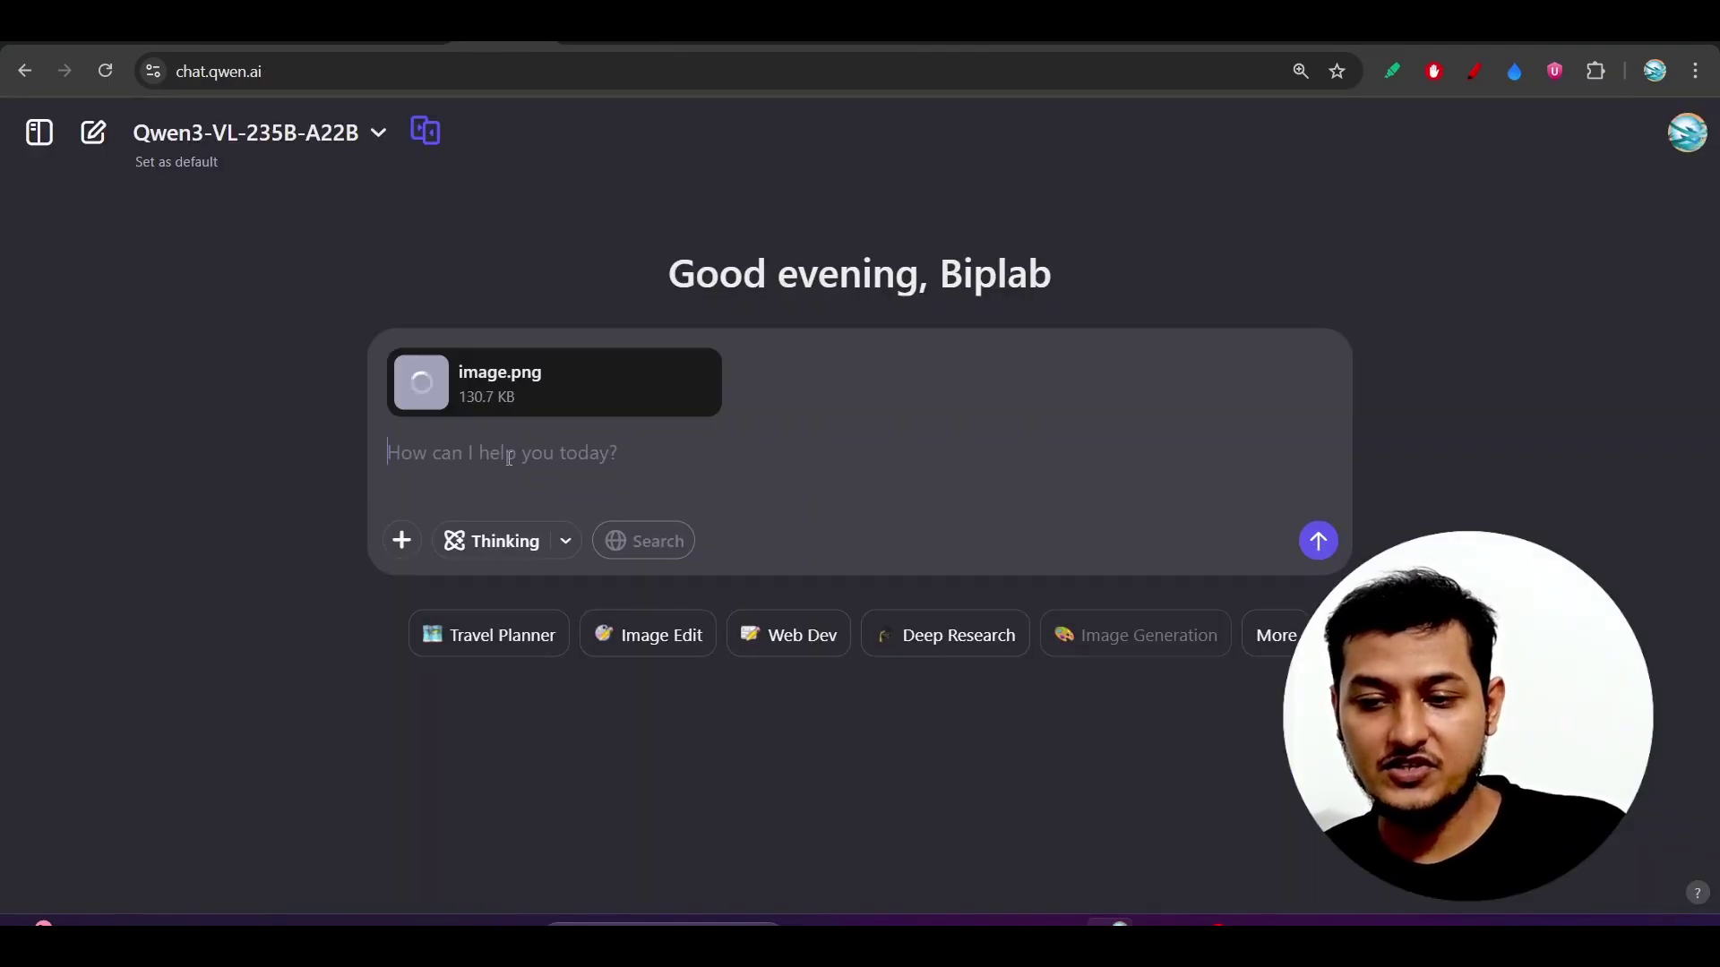
type("pl")
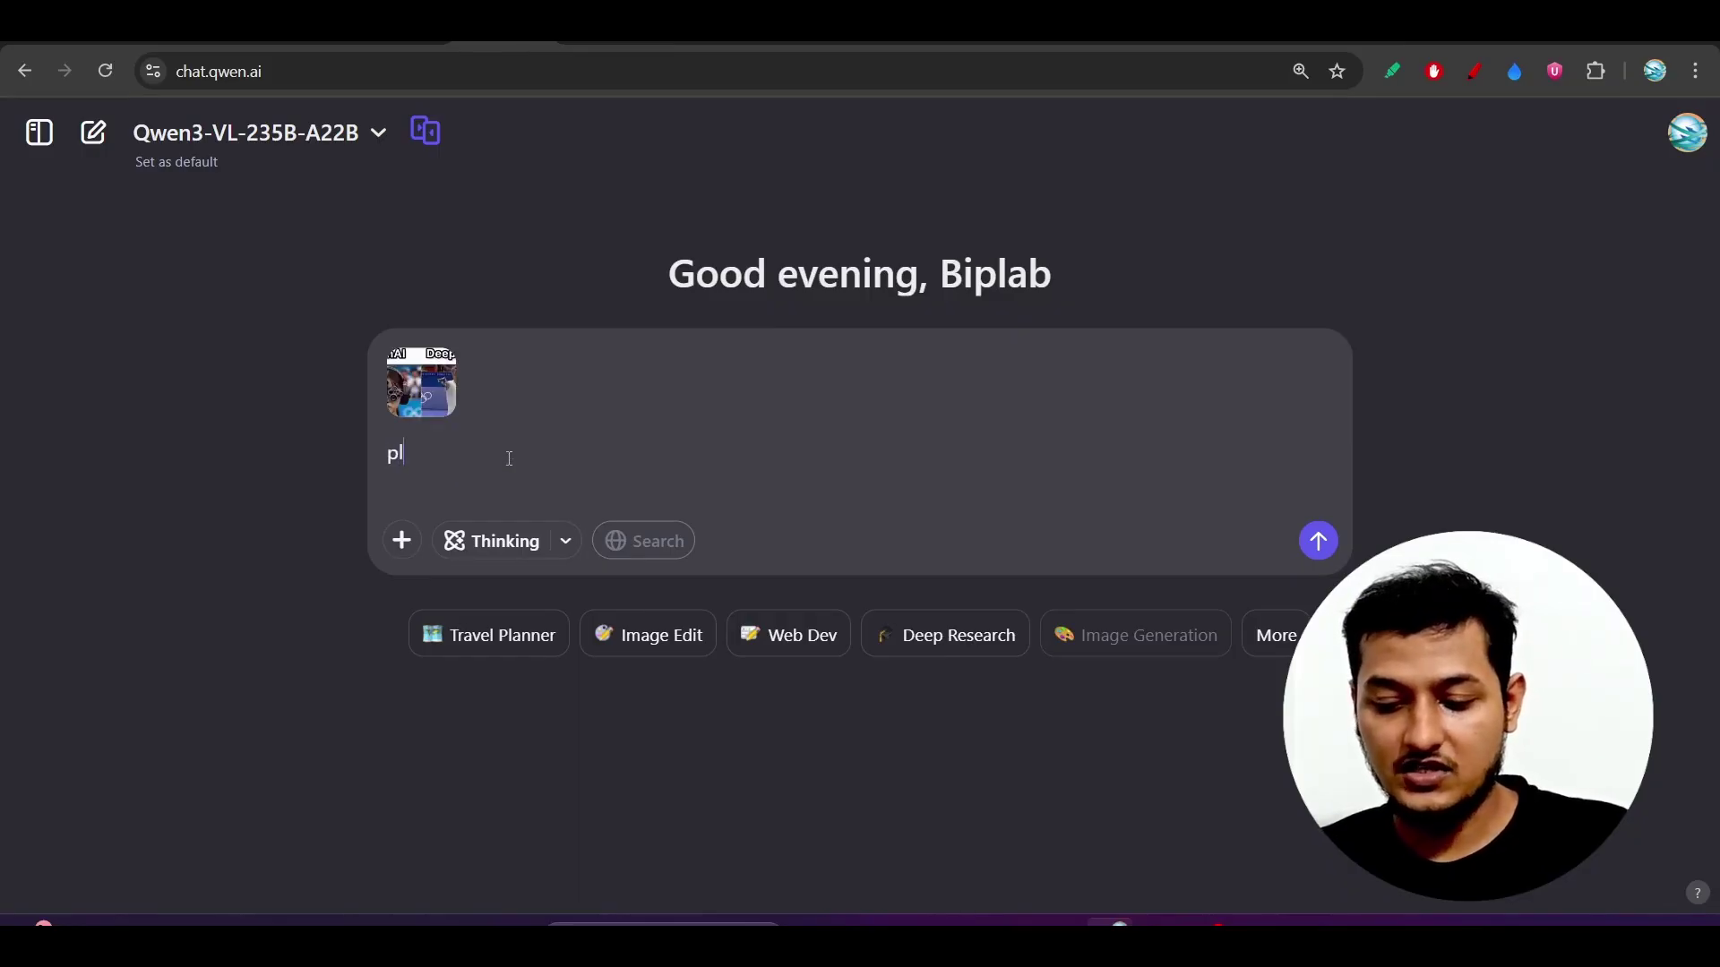
type("ease")
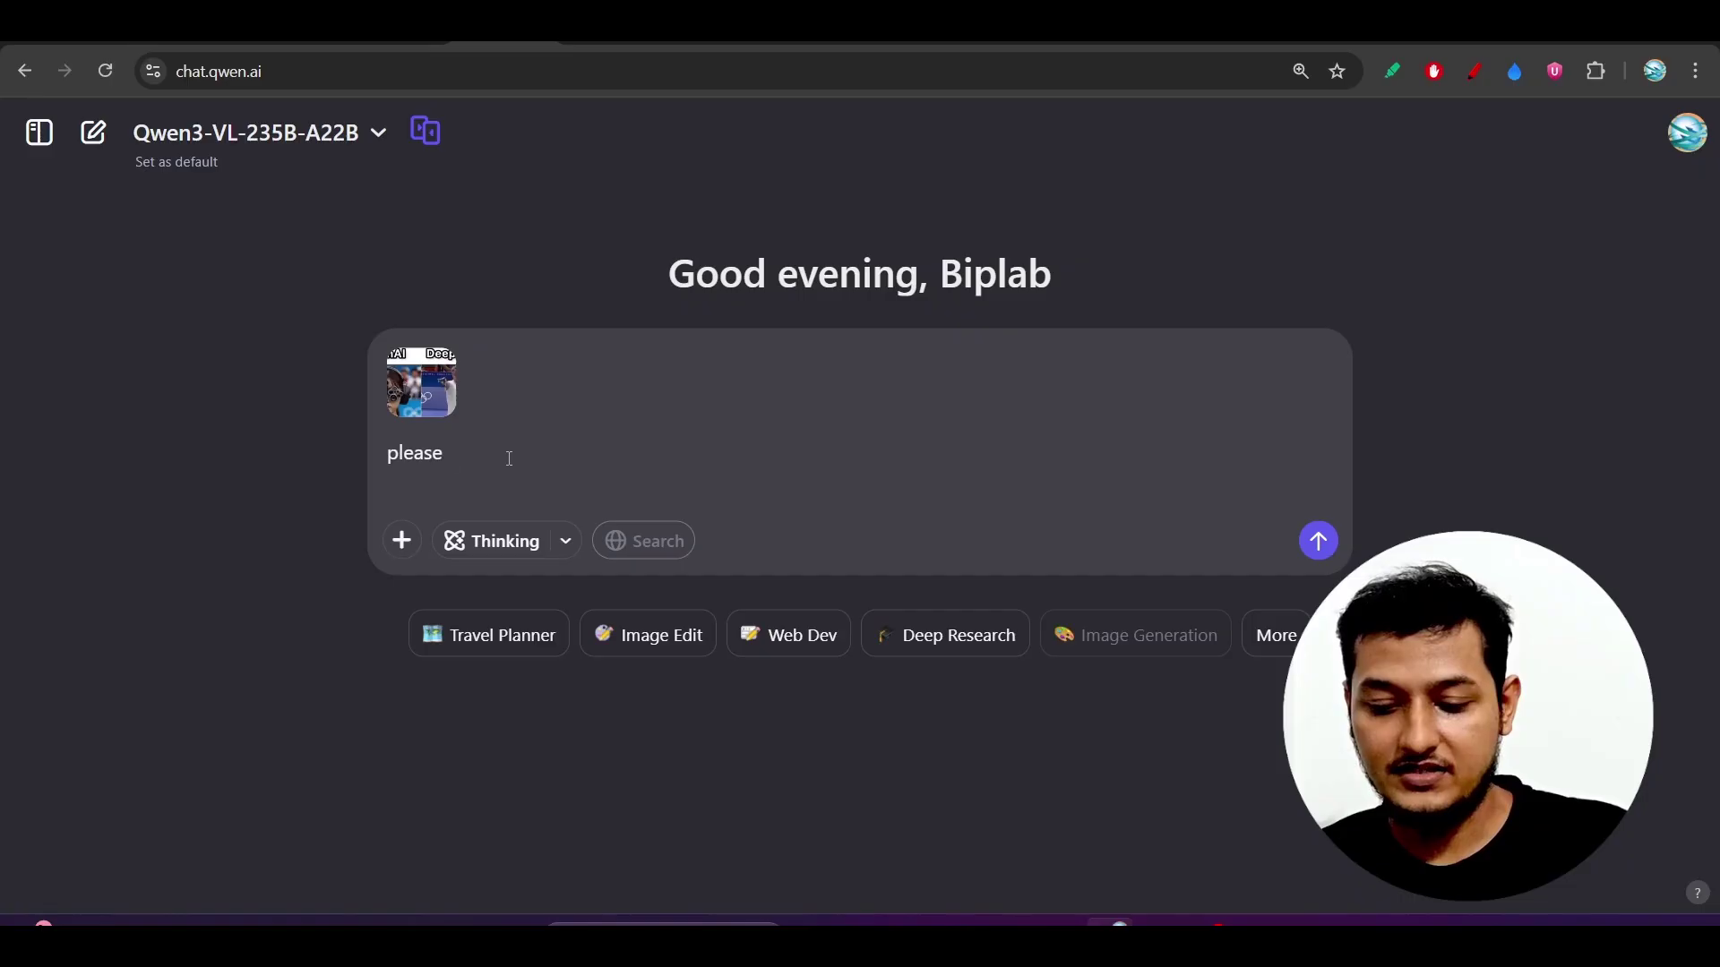
type(" explain")
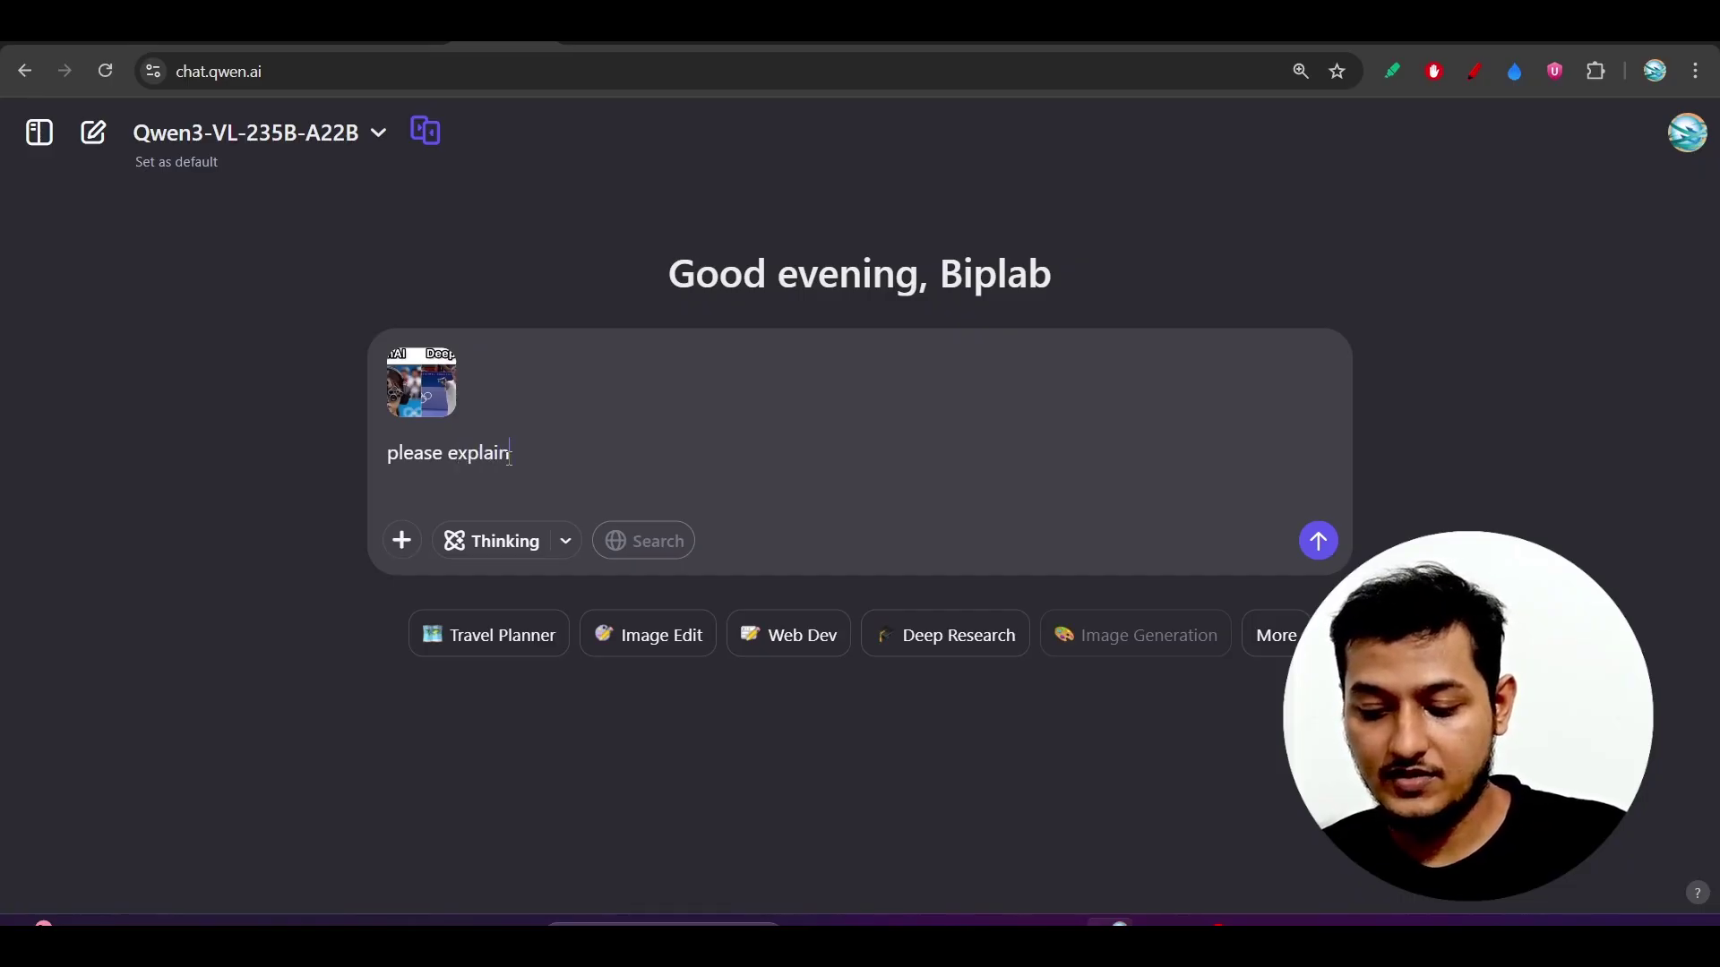
type(" this meme")
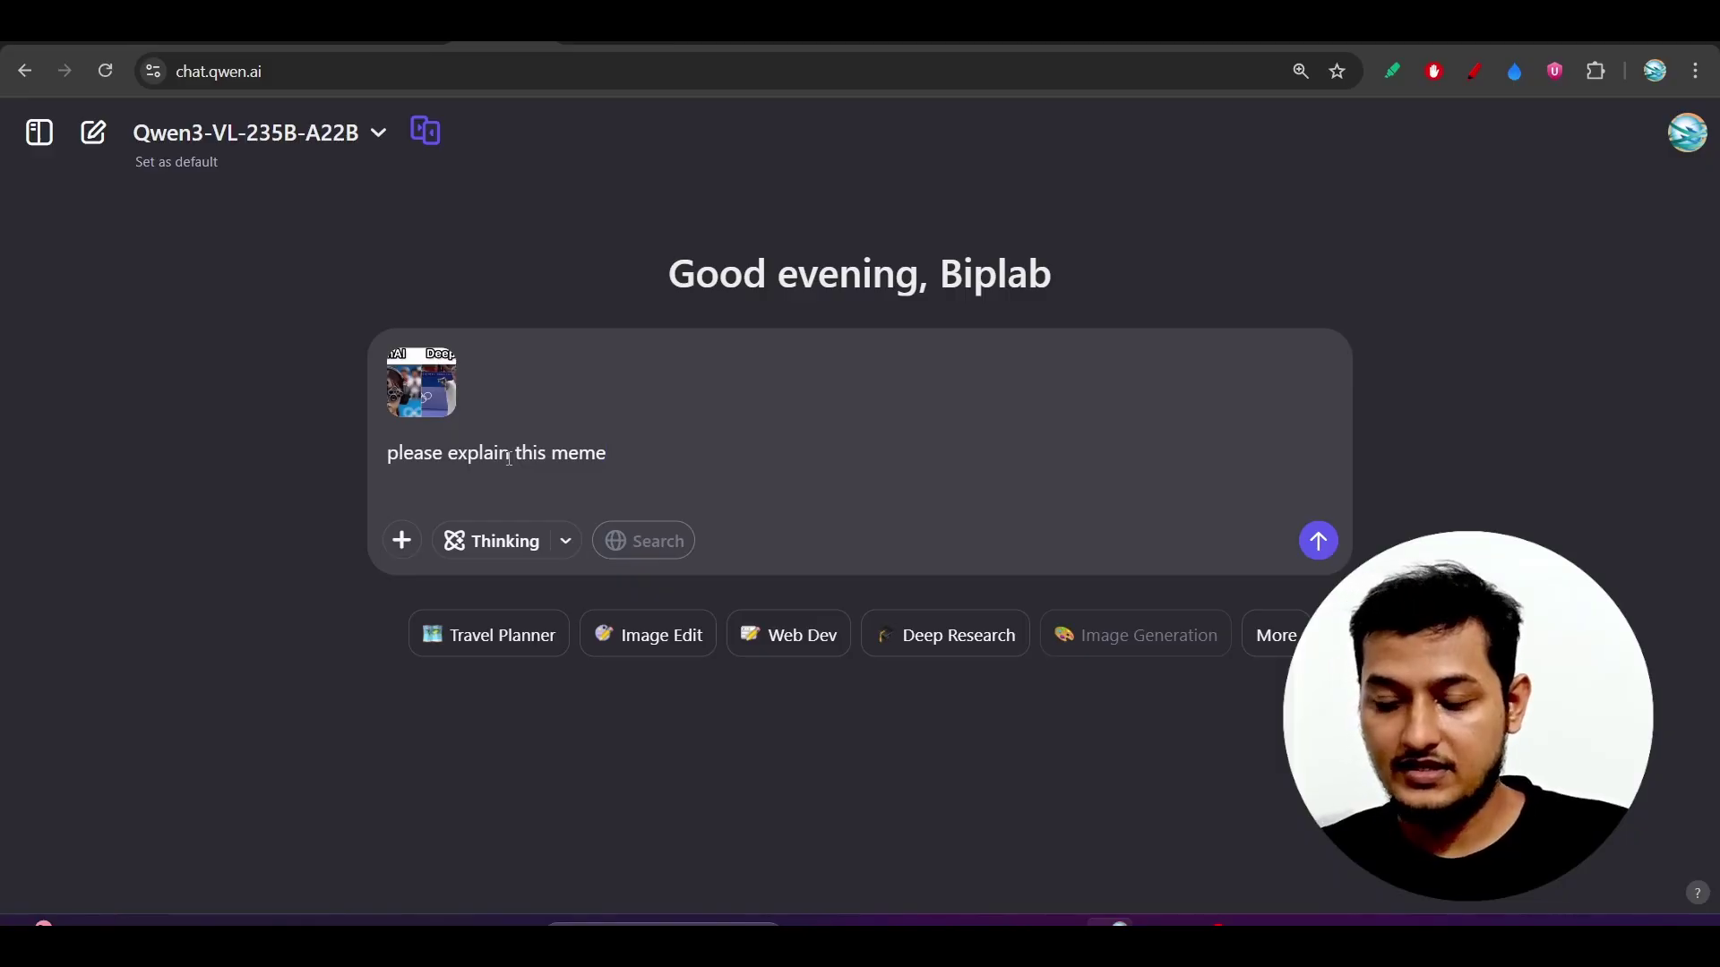
Send the meme question, read the explanation, then move to the YouTube channel page.
key("Return")
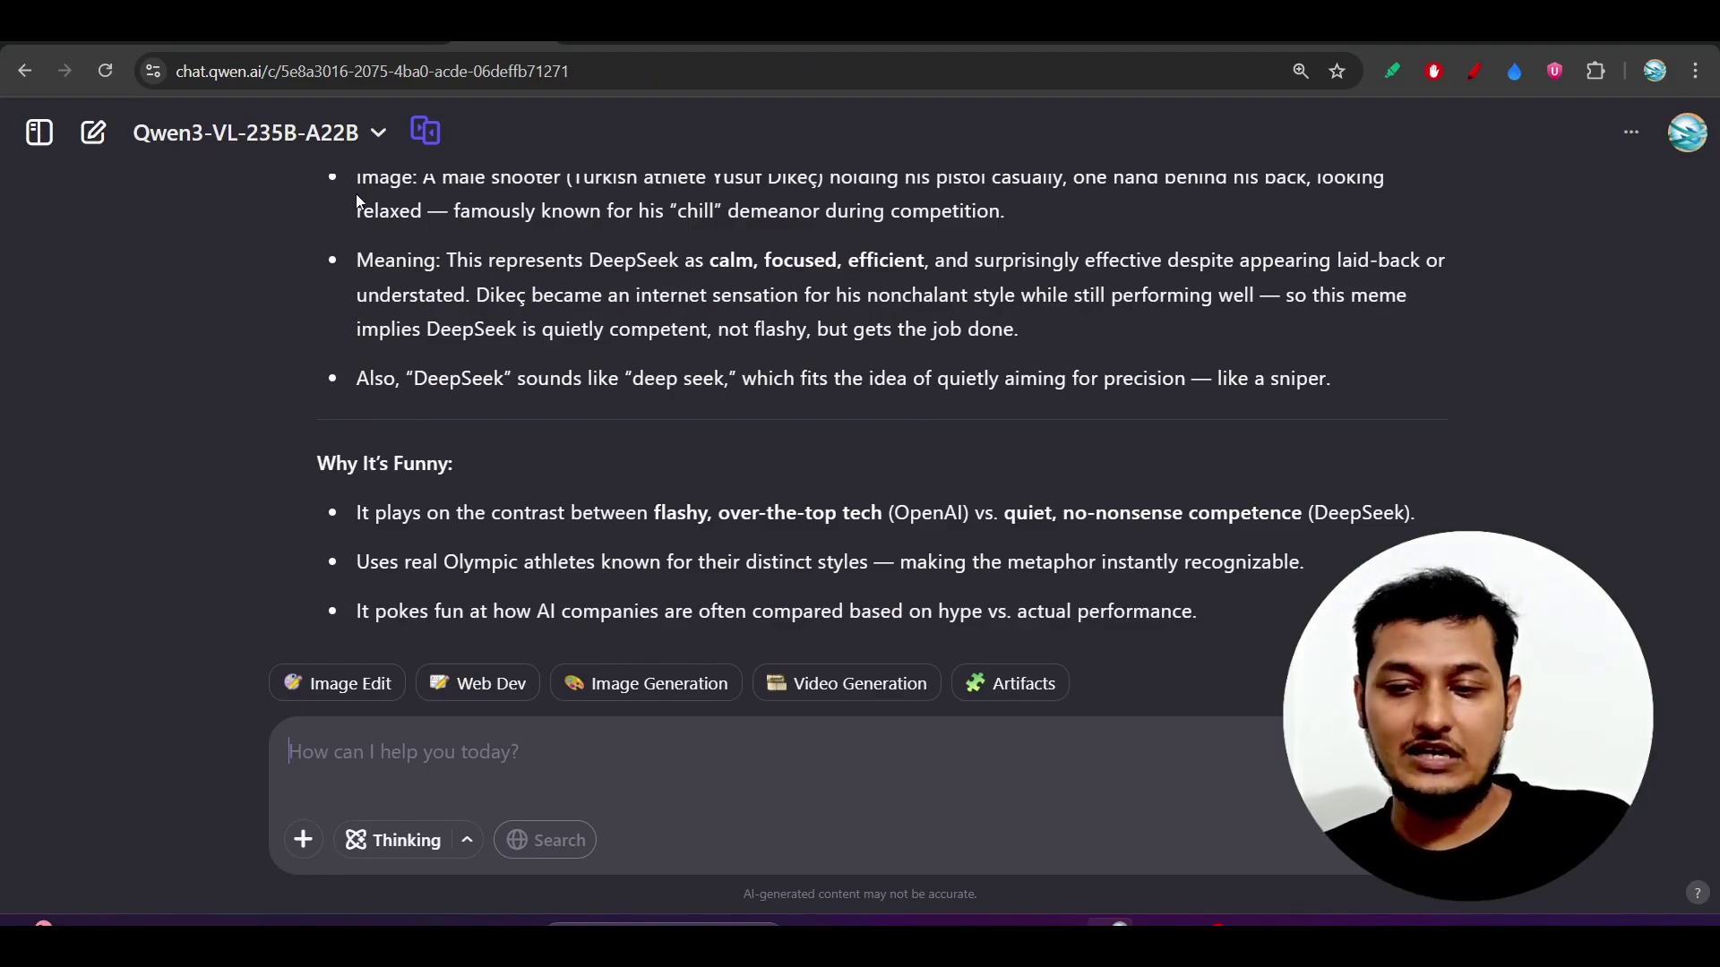
scroll(741, 473, "up", 2)
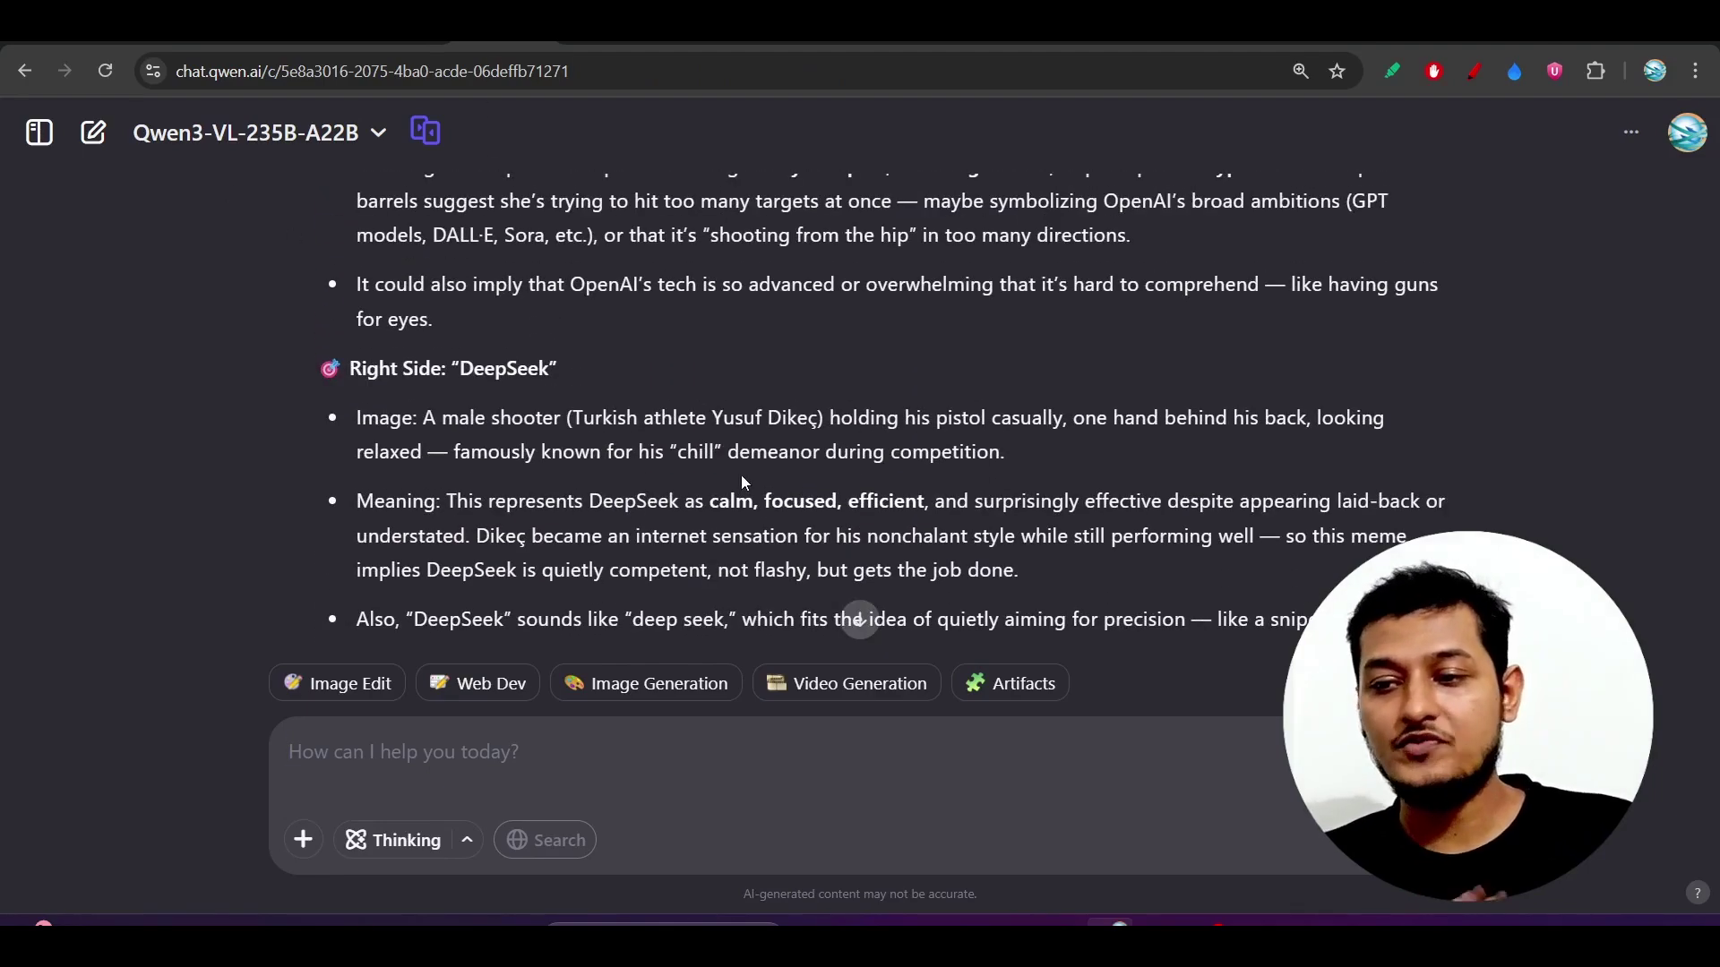
scroll(740, 482, "up", 5)
scroll(740, 481, "up", 1)
scroll(740, 481, "up", 3)
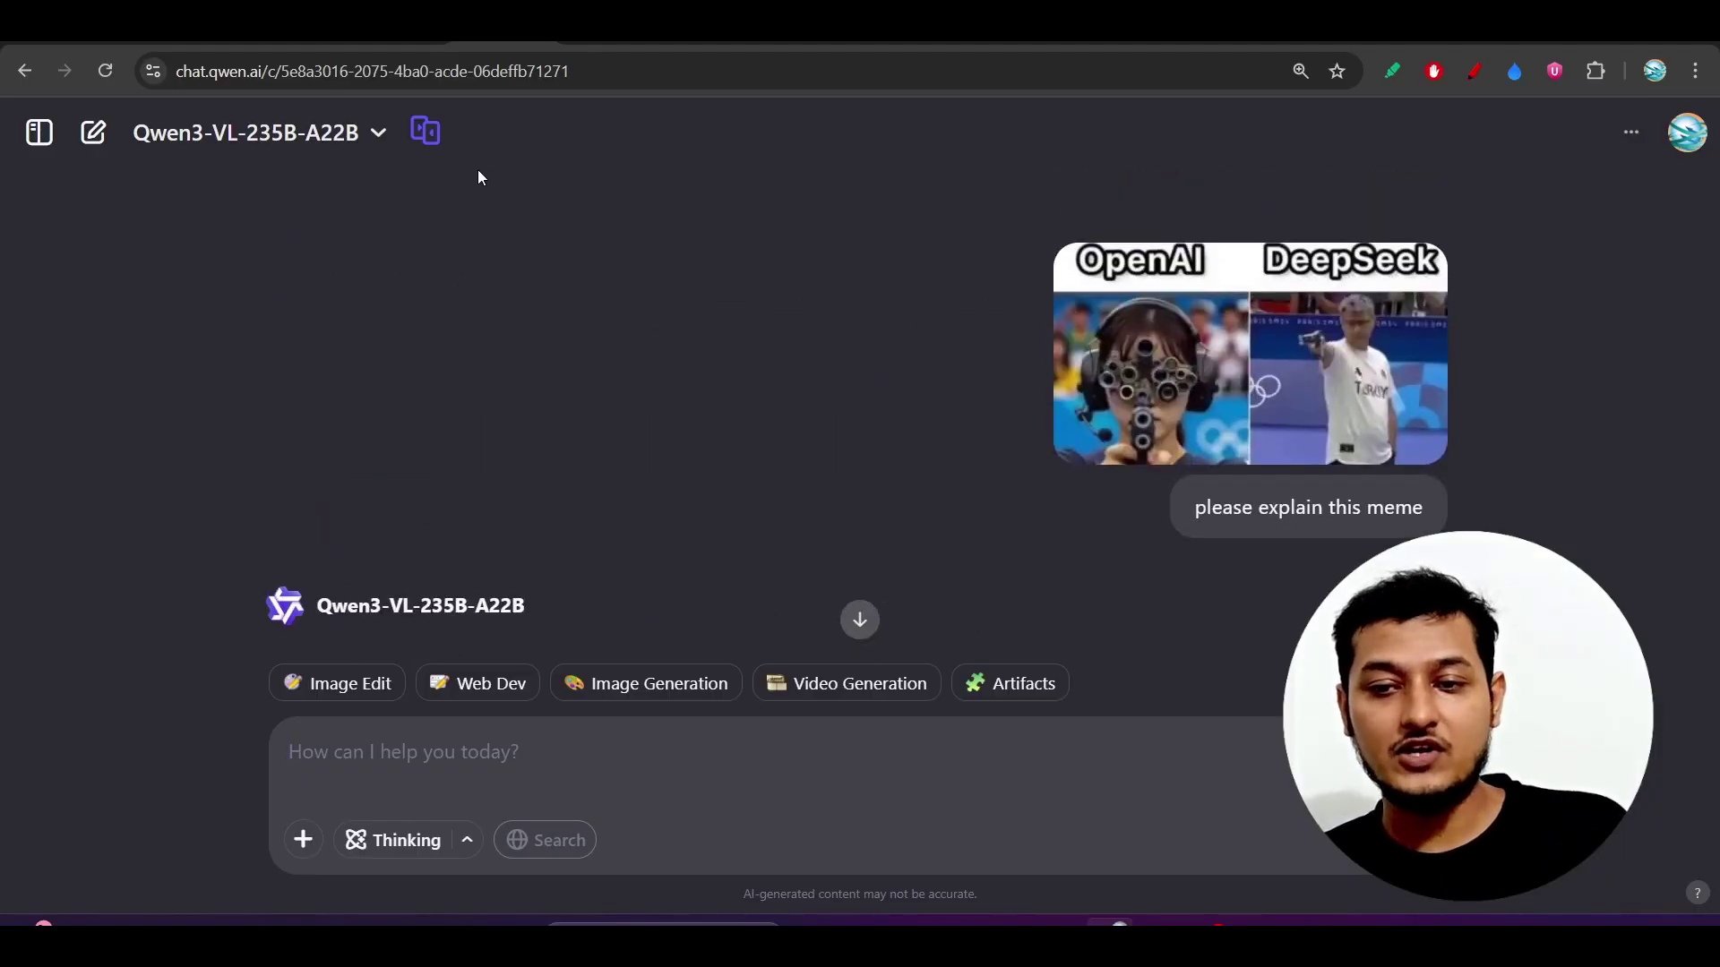
left_click(226, 43)
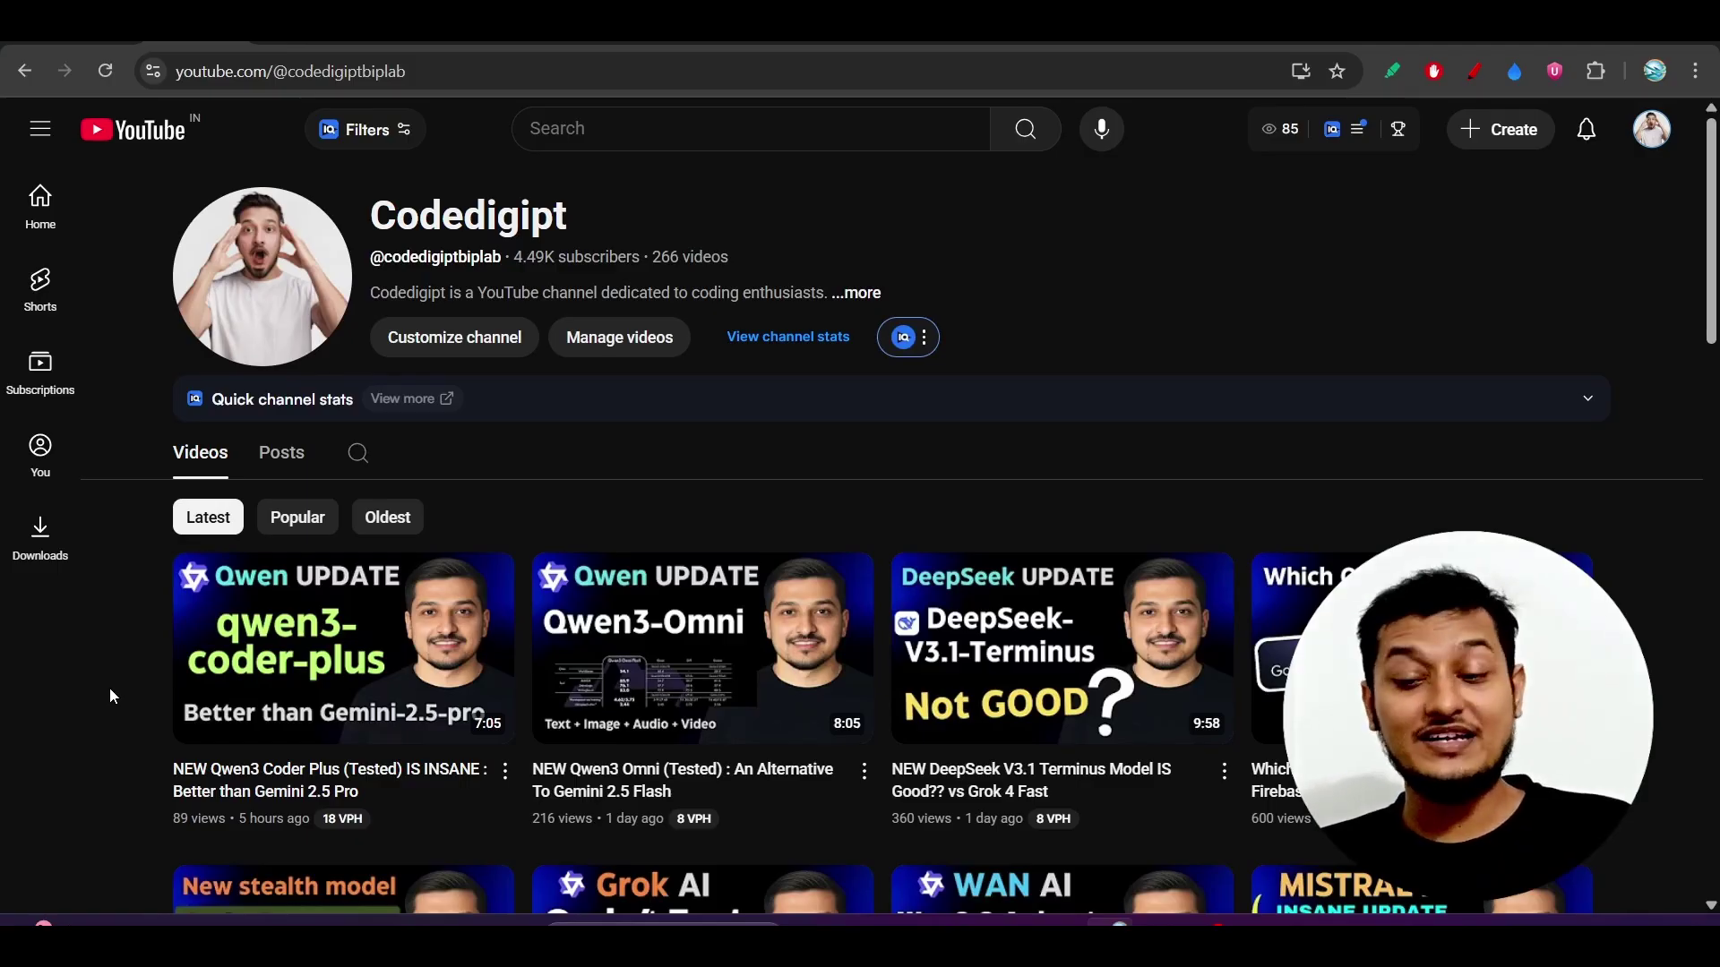
scroll(112, 697, "down", 2)
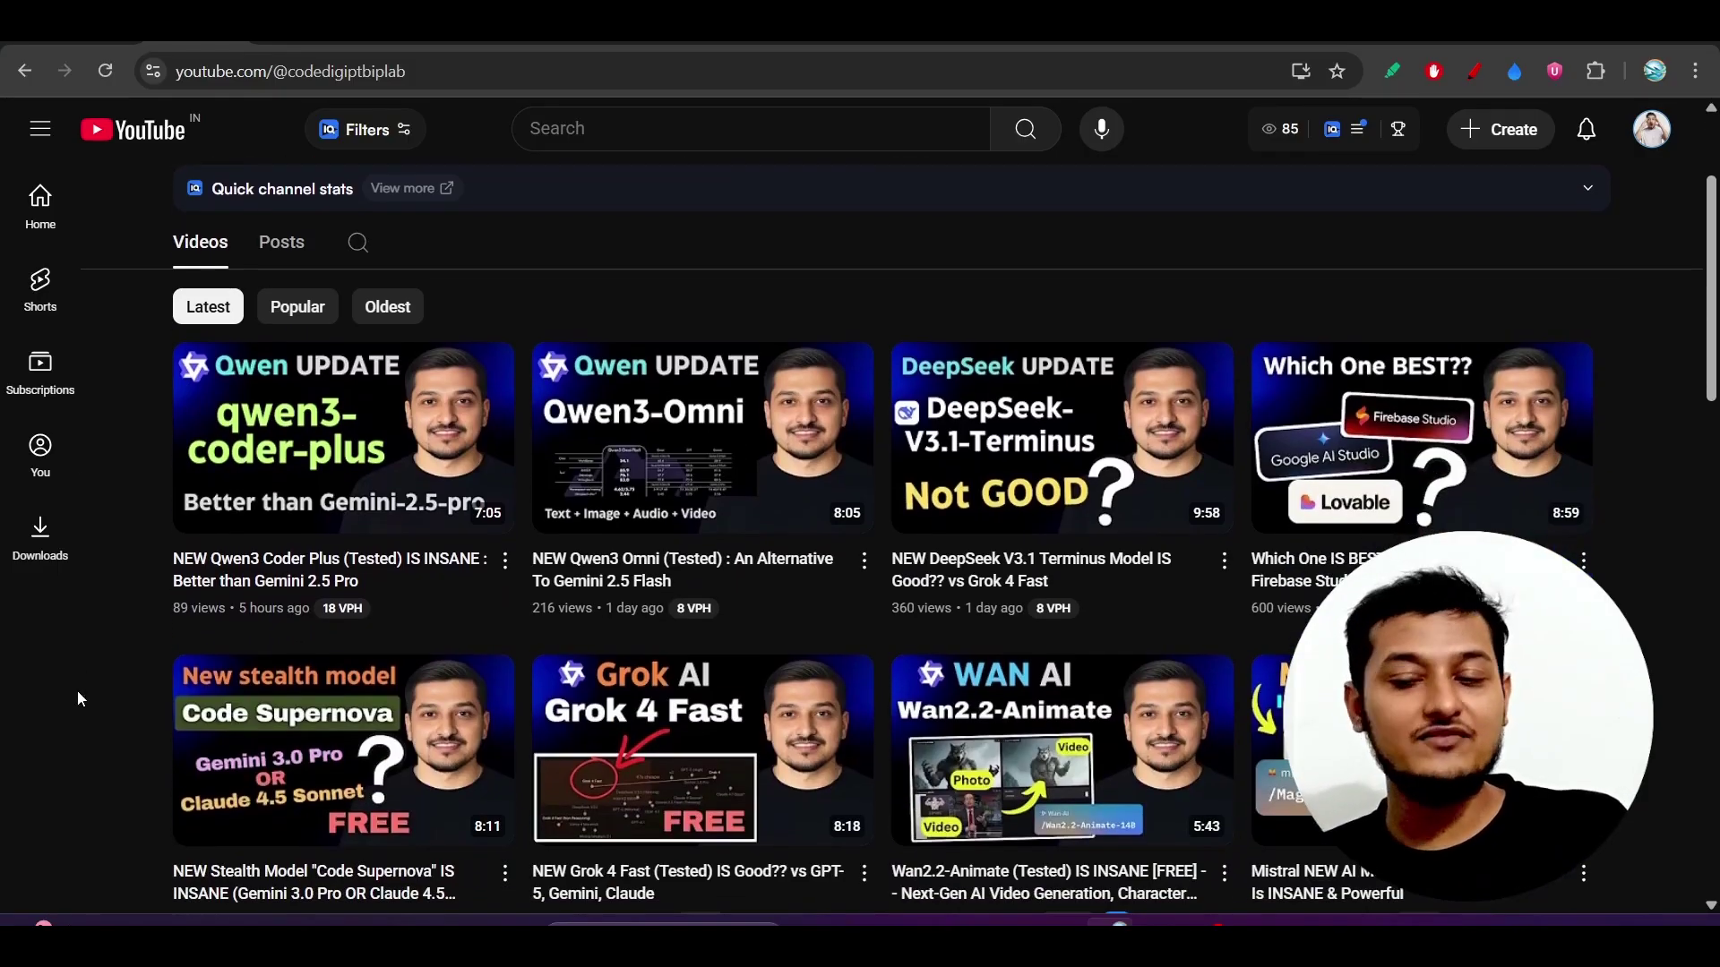